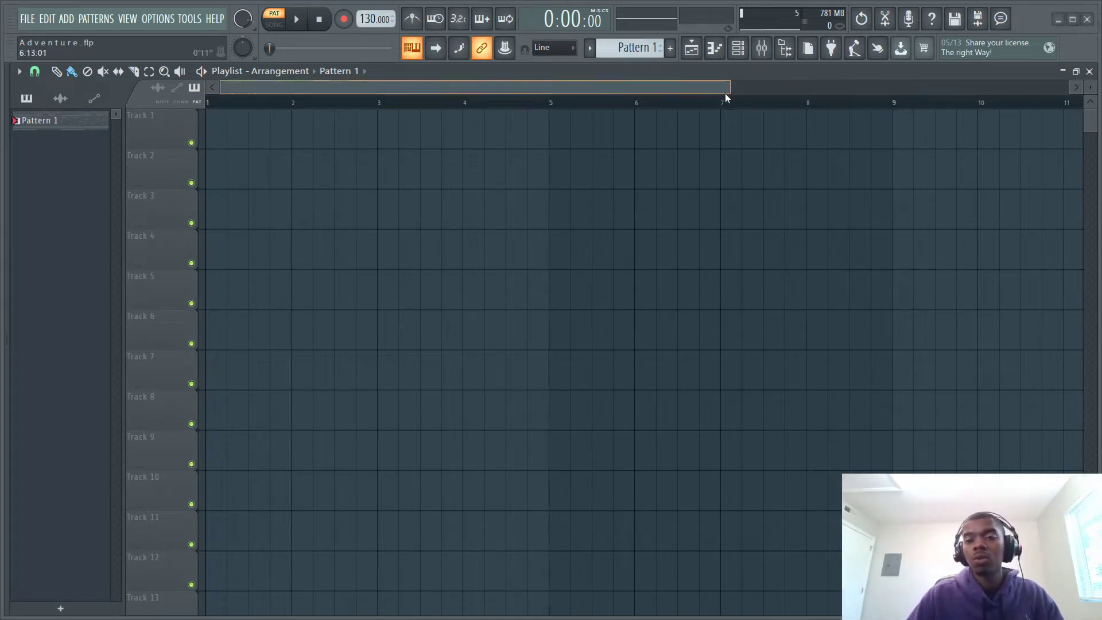
- Widen the playlist's visible range and open the Channel rack over it
left_click_drag(727, 89, 1036, 83)
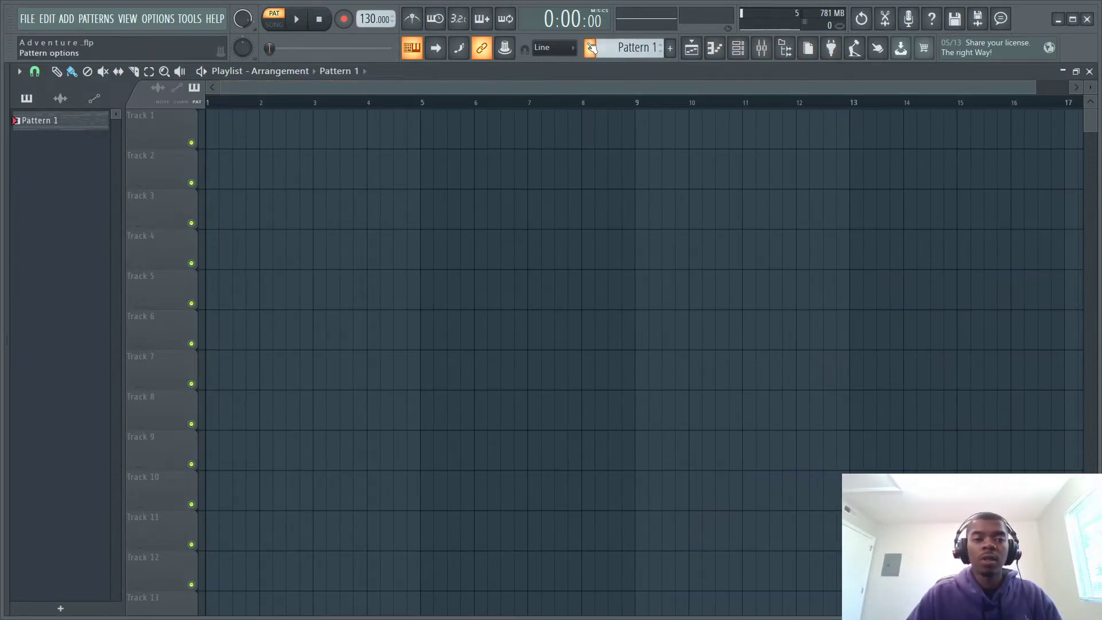
left_click(738, 49)
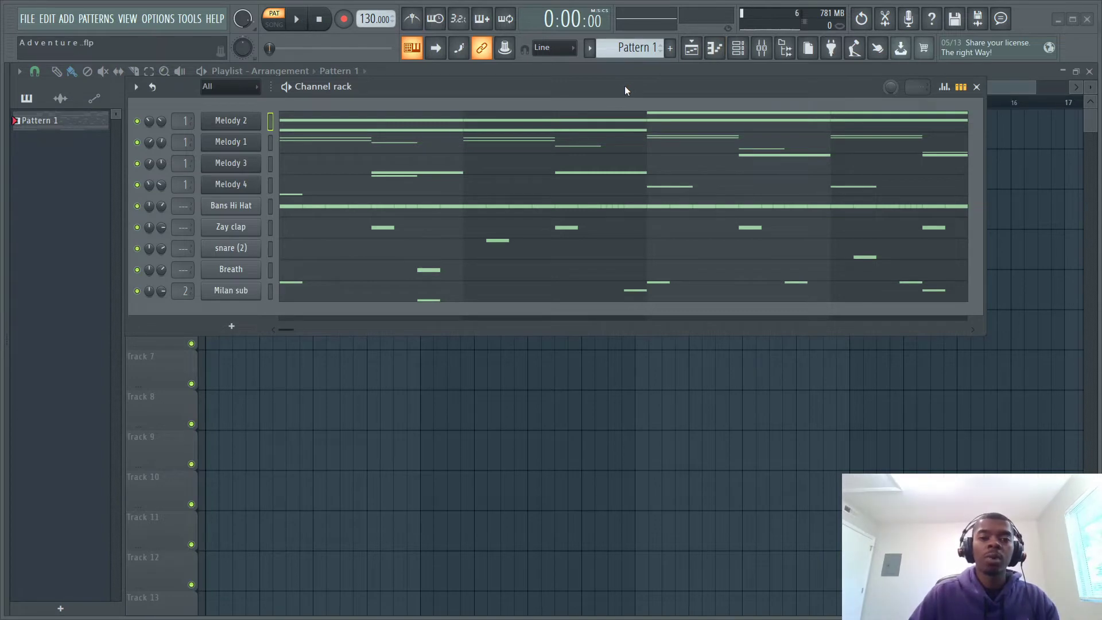
left_click_drag(624, 85, 622, 90)
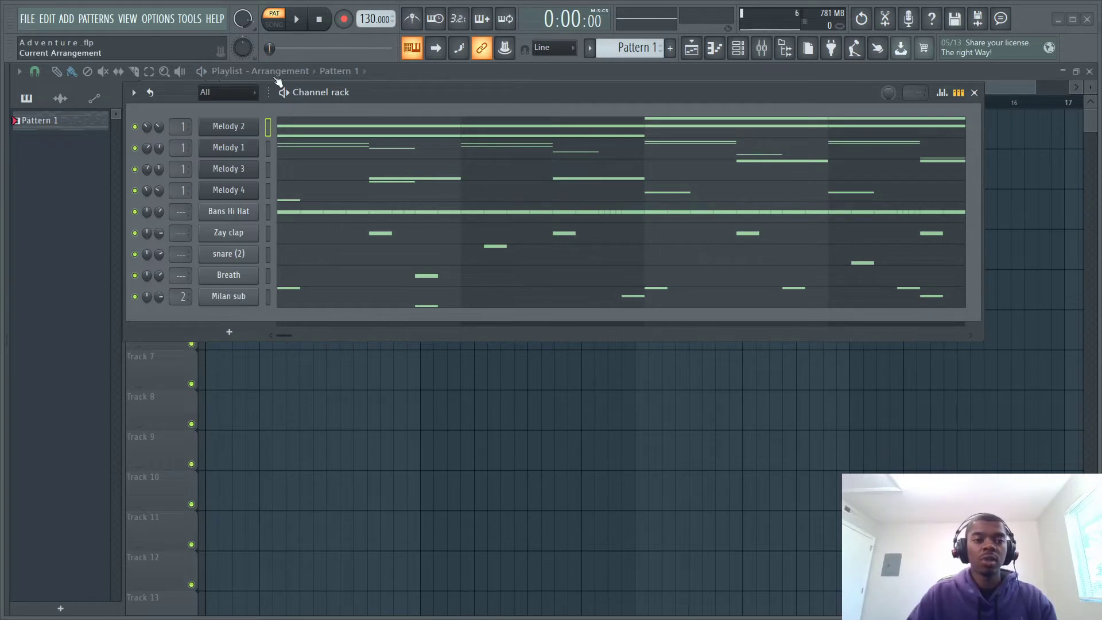
- Play Pattern 1 in pattern mode to hear the full loop, and stop playback
left_click(279, 26)
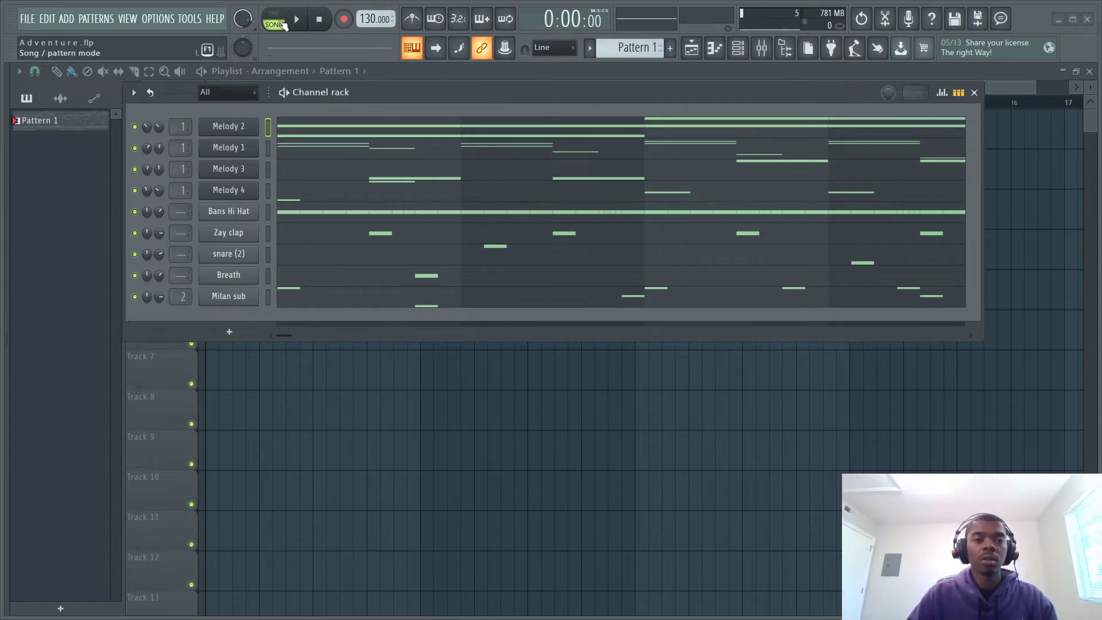
left_click(280, 24)
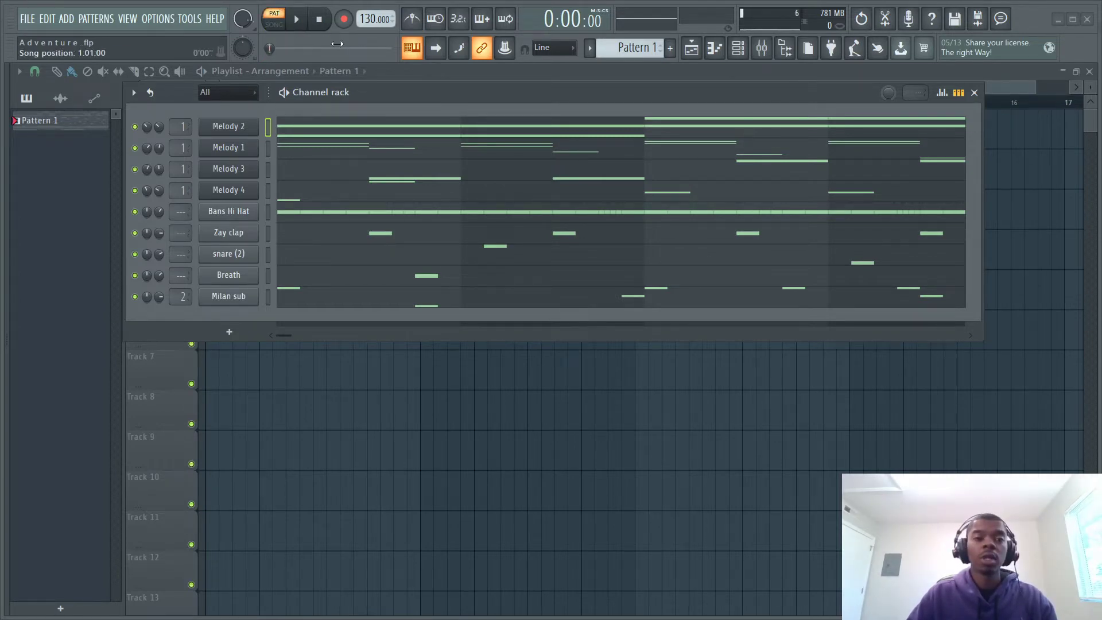
left_click(298, 21)
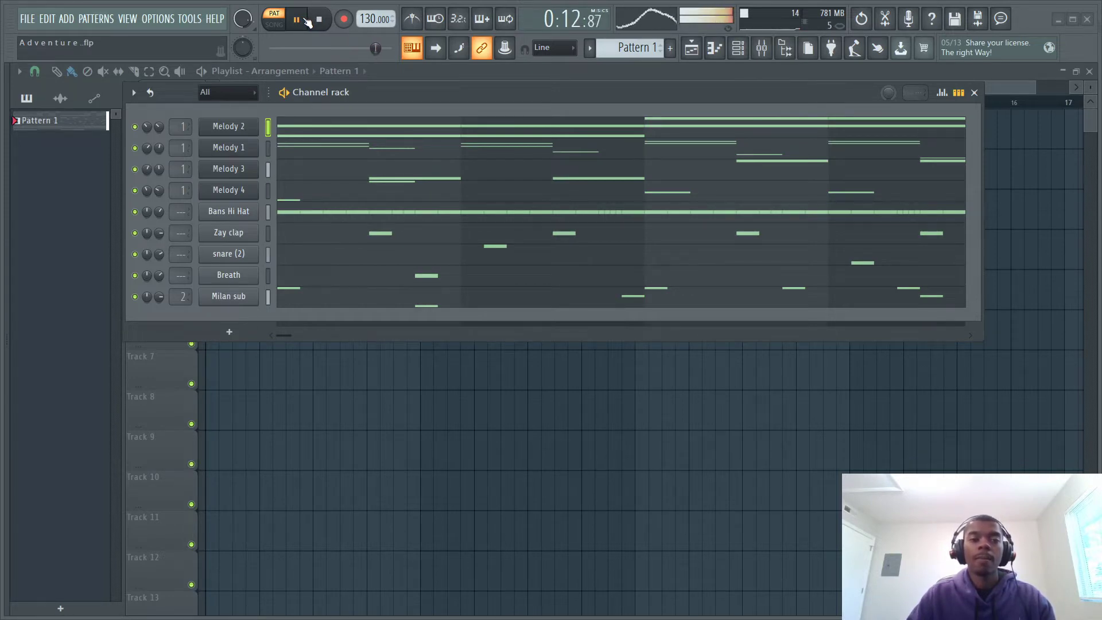
left_click(306, 19)
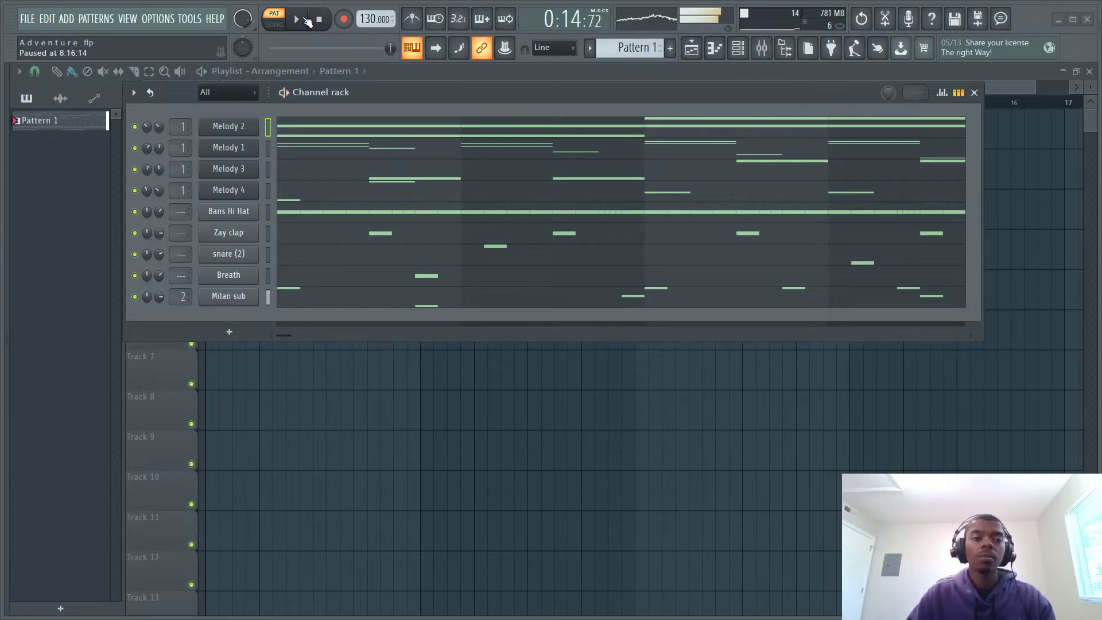
left_click(319, 19)
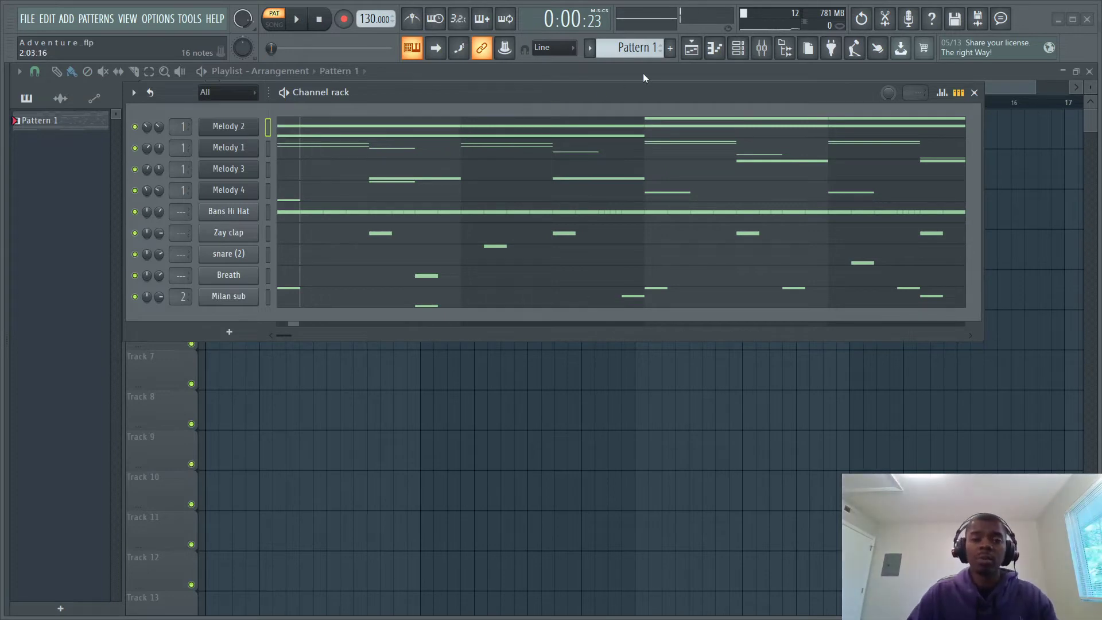
- Split Pattern 1 by channel into separate patterns
left_click(590, 48)
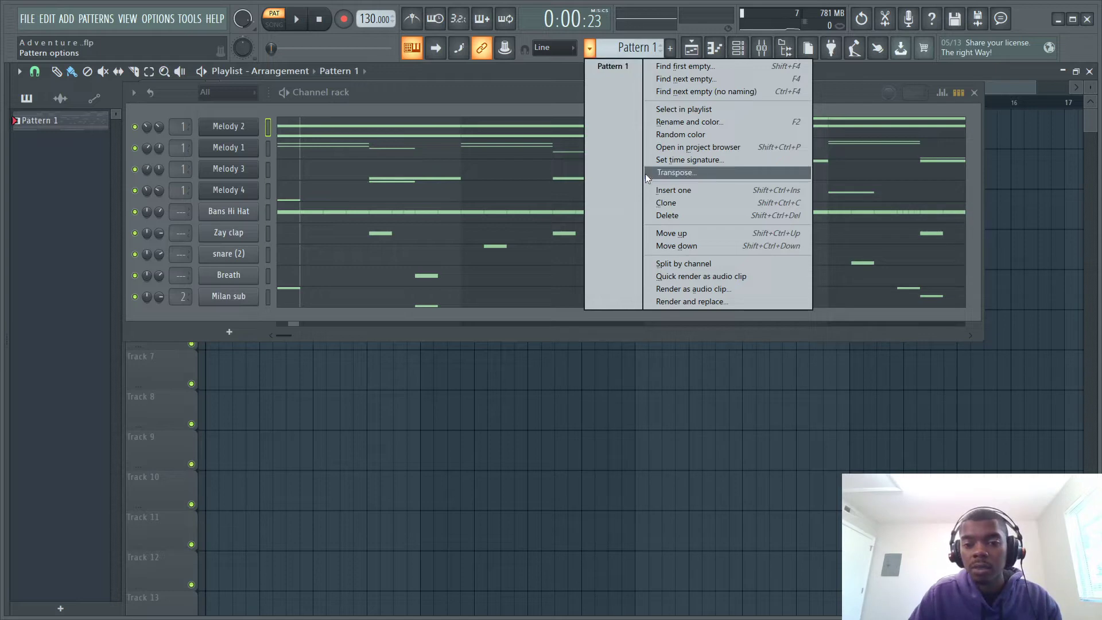
left_click(534, 84)
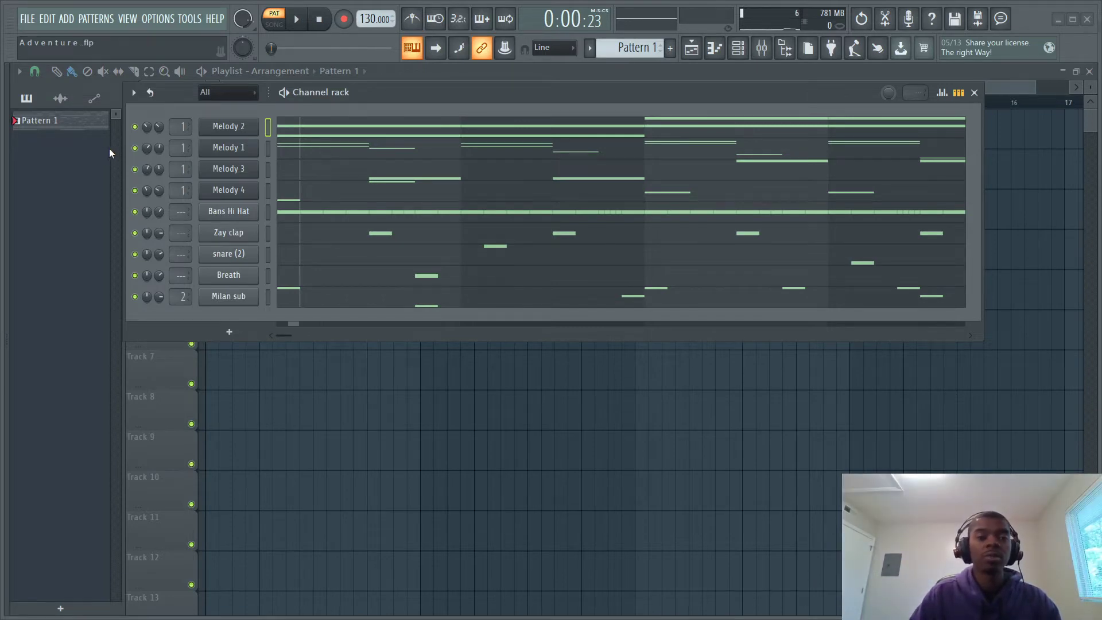
right_click(50, 119)
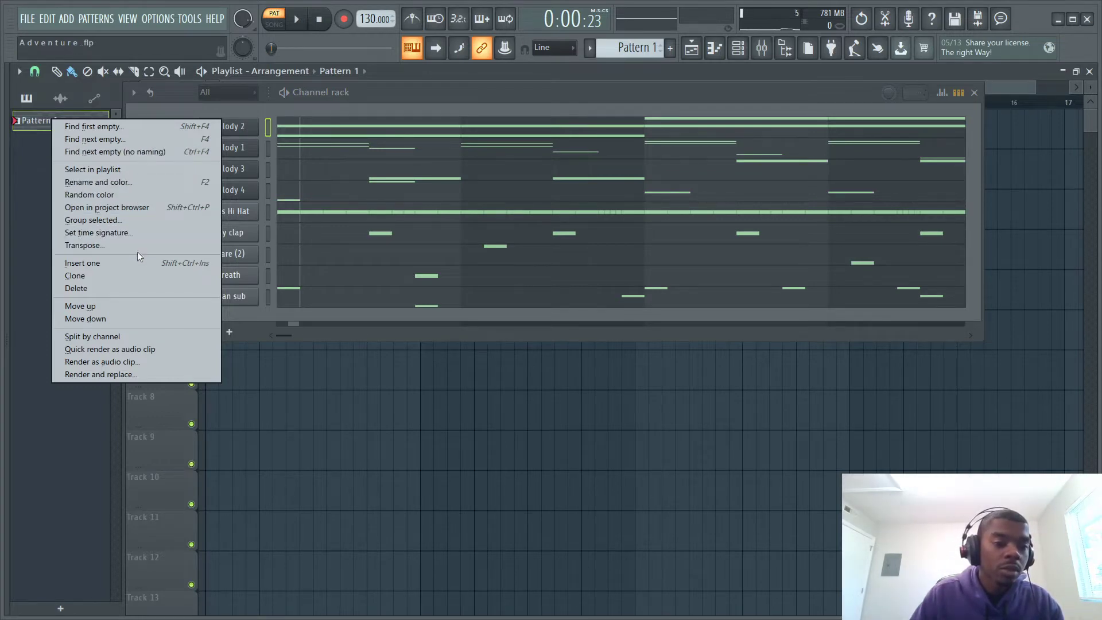
left_click(132, 339)
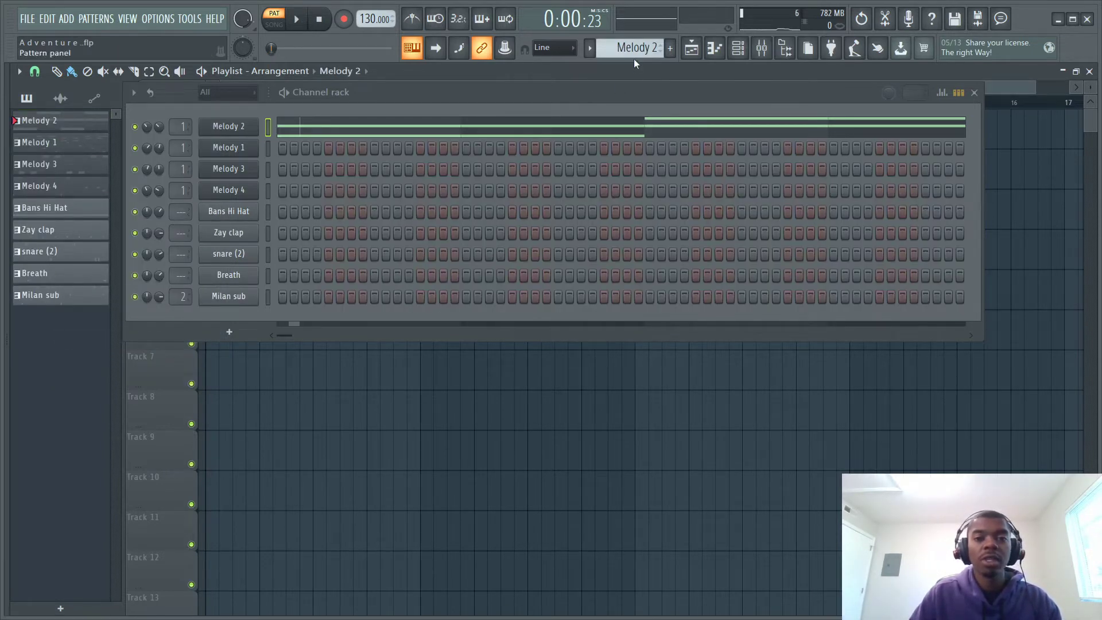
- Browse the split patterns in the Channel rack, return to Melody 2 and close the rack
scroll(631, 48, "down", 7)
scroll(632, 47, "up", 7)
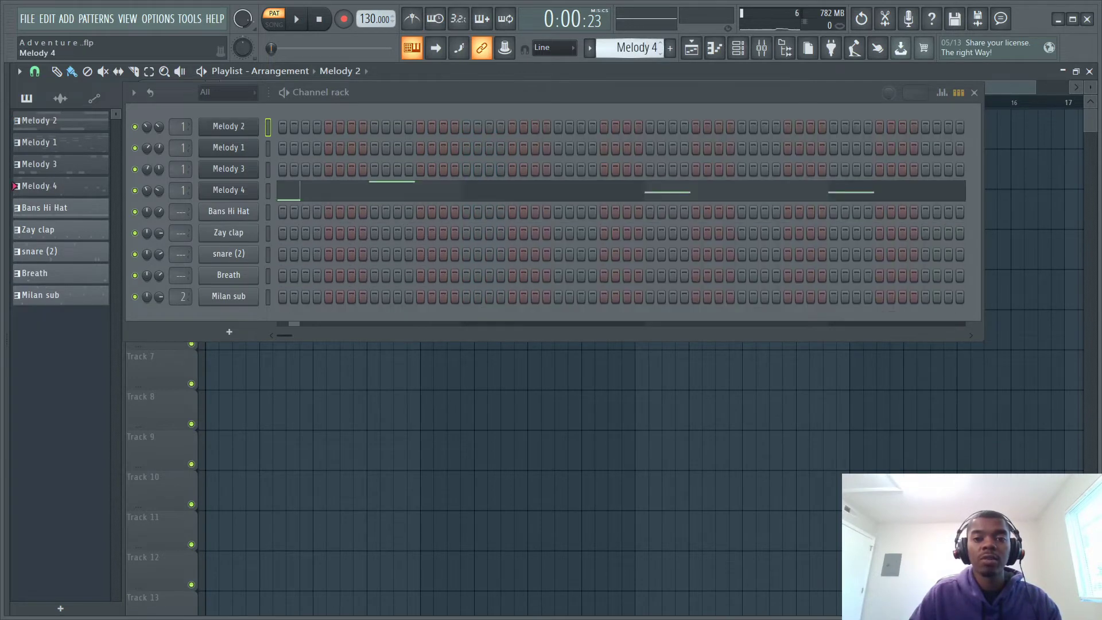
scroll(632, 47, "down", 9)
scroll(631, 47, "up", 9)
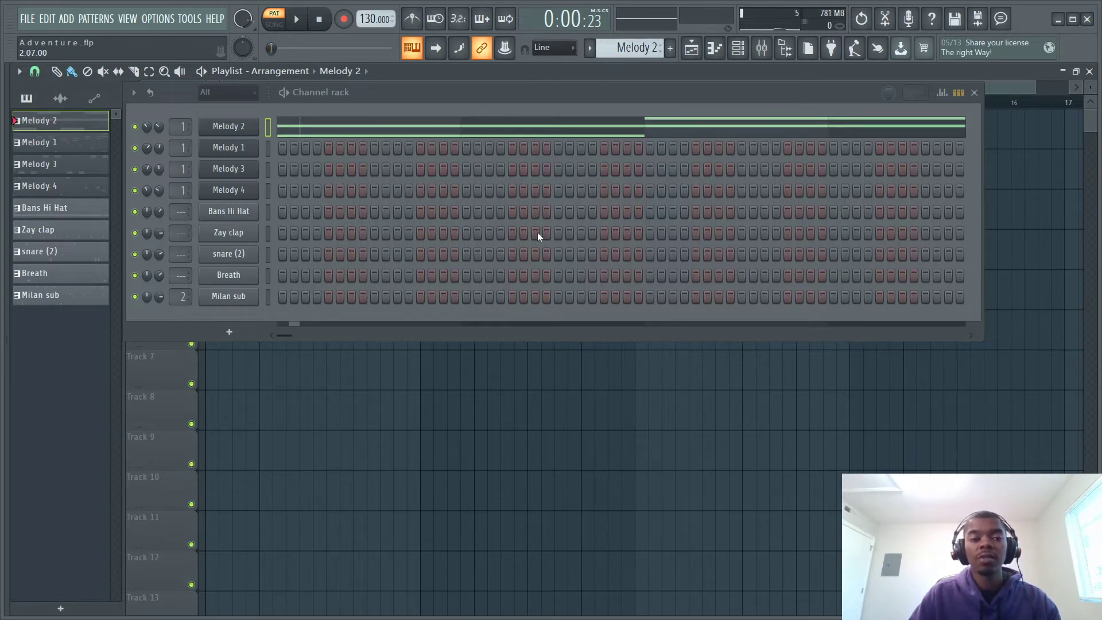
left_click(974, 92)
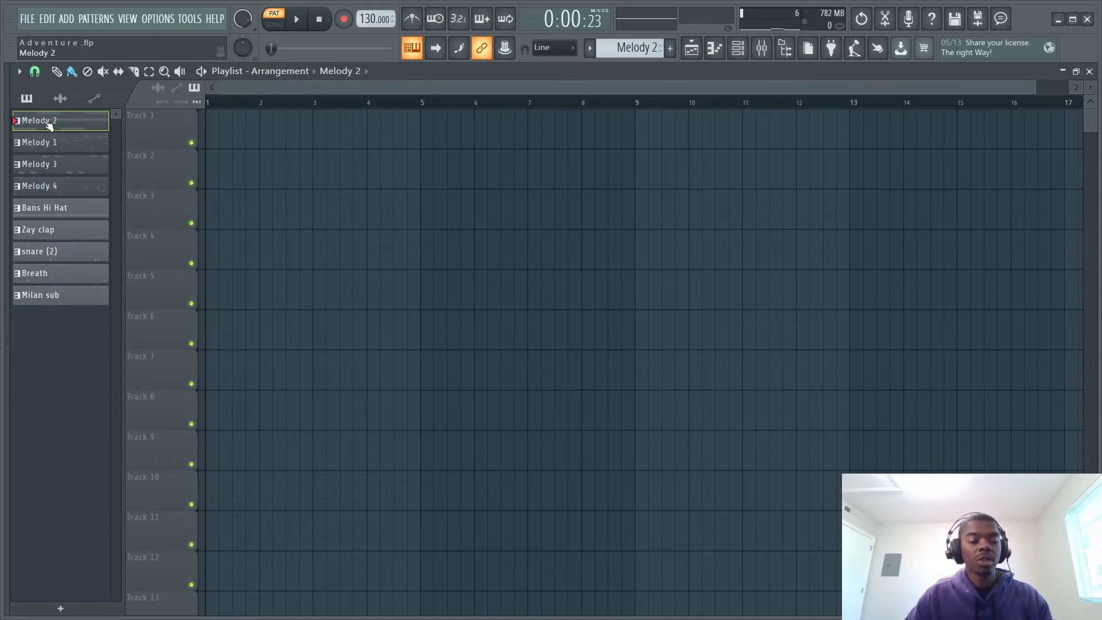
- Place all nine patterns on playlist tracks 1 to 9 from bar 1 and extend the Breath clip to bar 9
left_click(83, 295, "shift")
left_click_drag(53, 124, 244, 127)
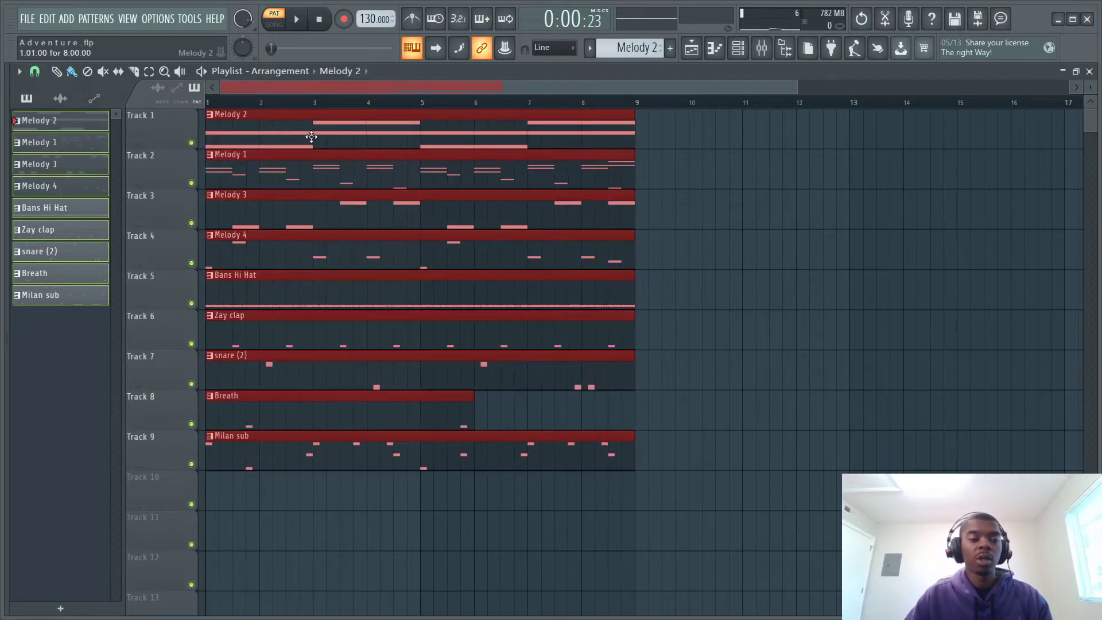
left_click(676, 423)
left_click_drag(476, 415, 627, 429)
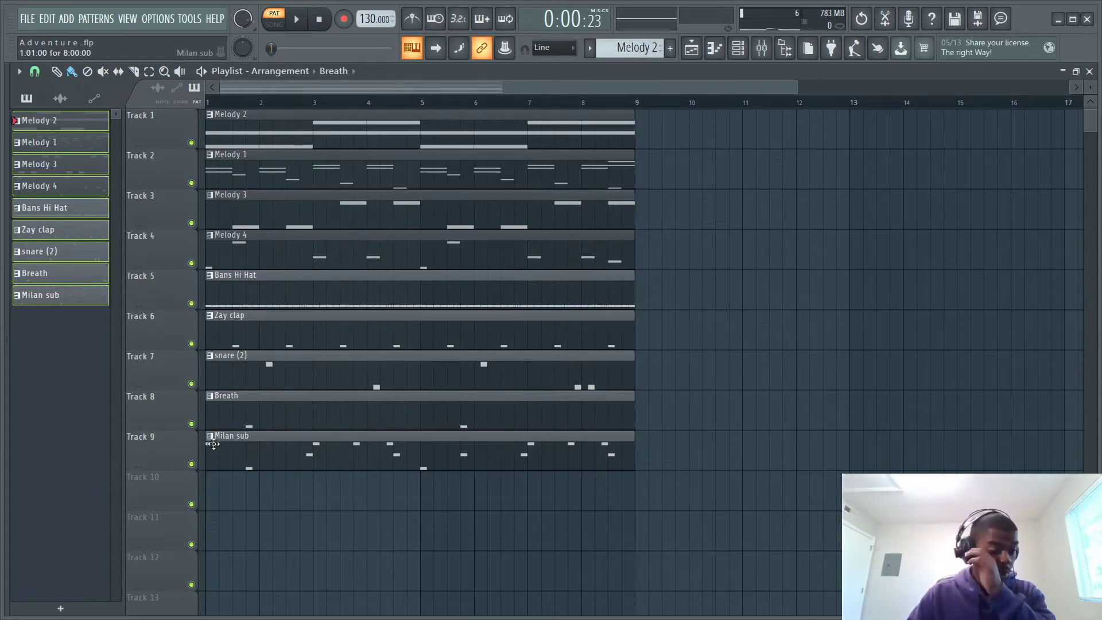
- Lock playlist tracks 9 up to 5, holding Milan sub, Breath, snare (2), Zay clap and Bans Hi Hat, to their content
right_click(163, 453)
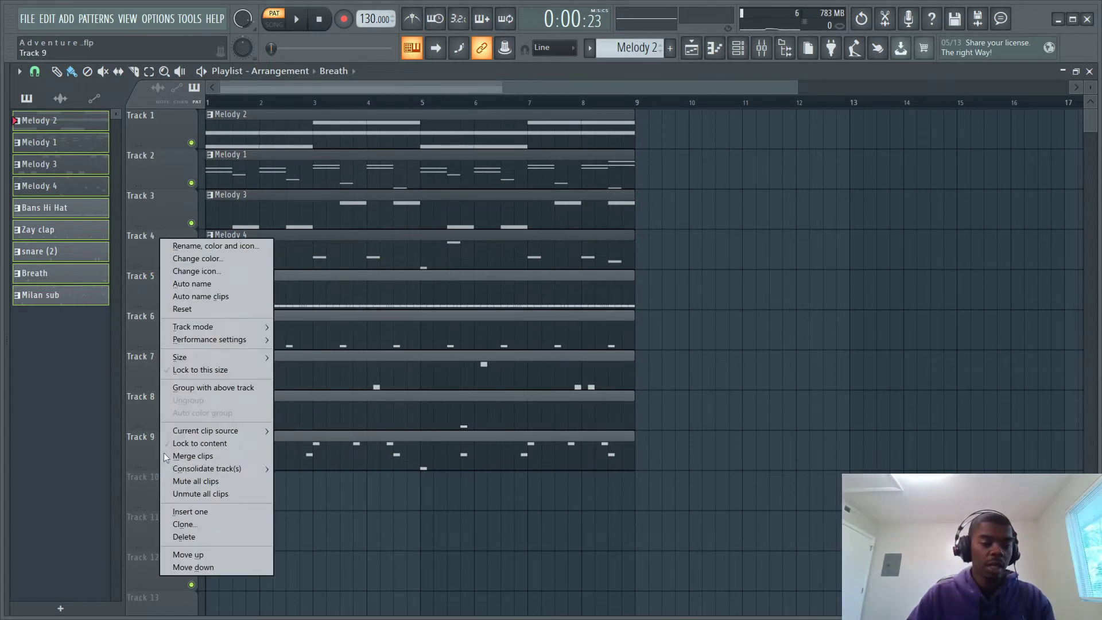
left_click(196, 444)
right_click(167, 415)
left_click(199, 446)
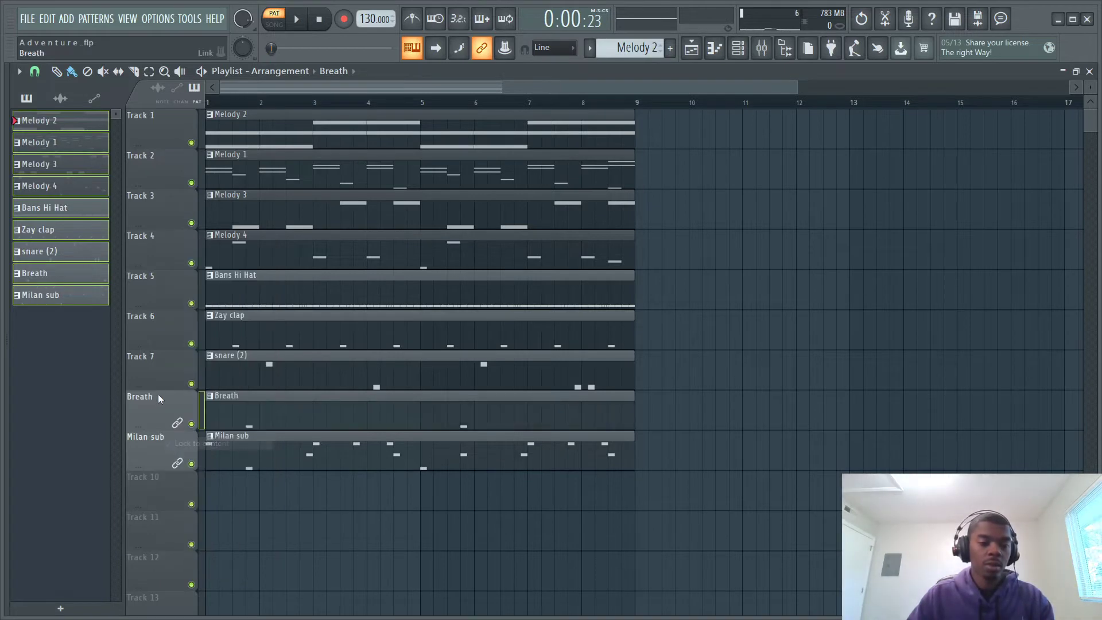
right_click(156, 387)
left_click(191, 443)
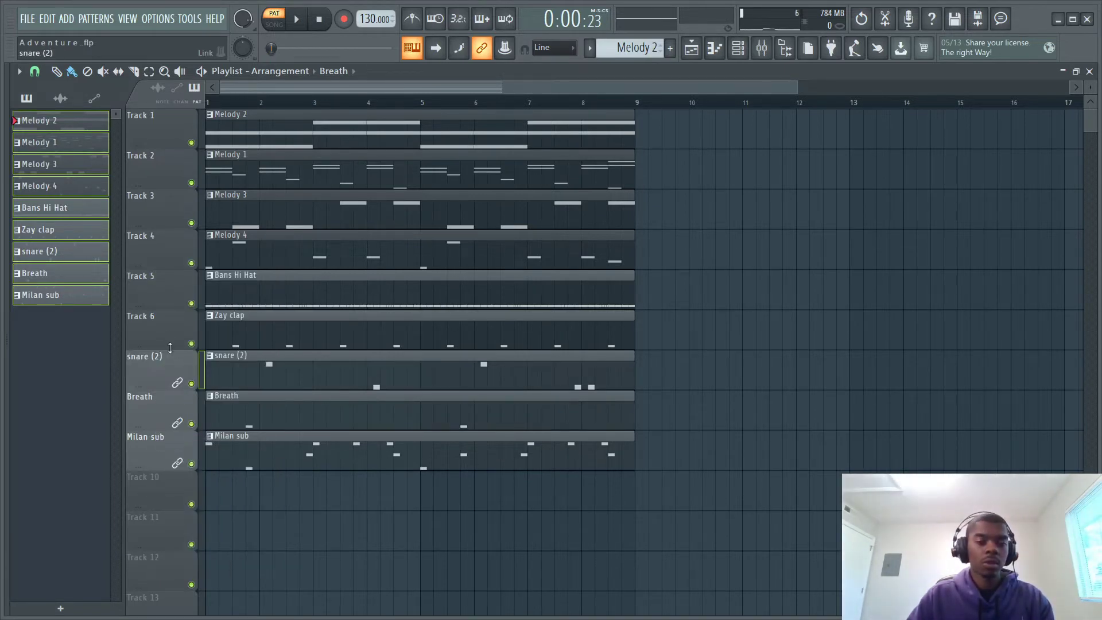
right_click(162, 333)
left_click(213, 443)
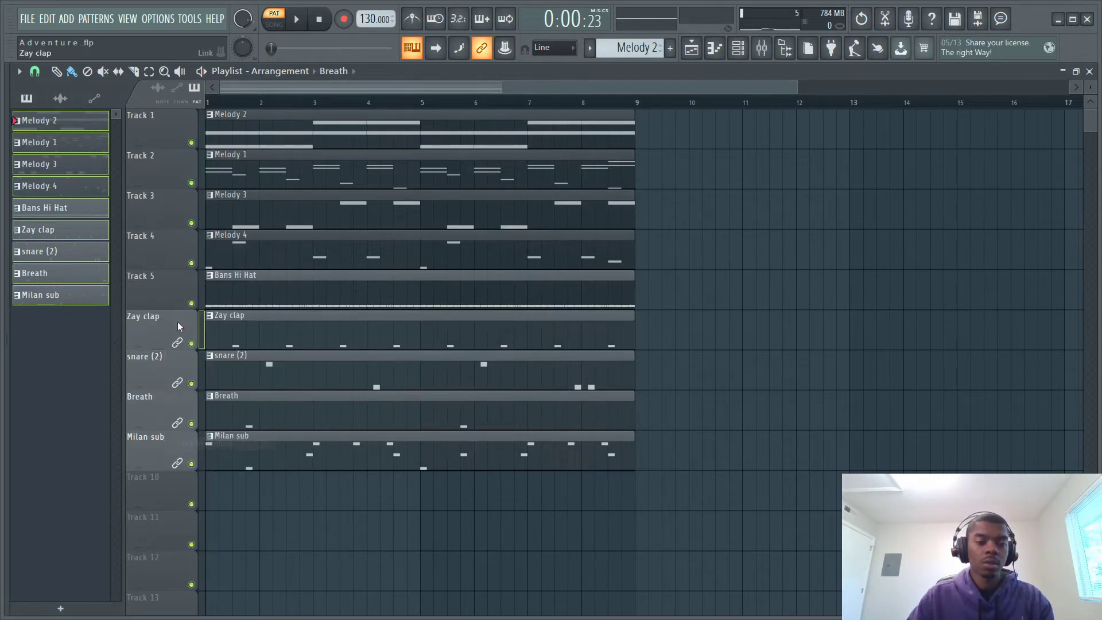
right_click(172, 296)
left_click(201, 442)
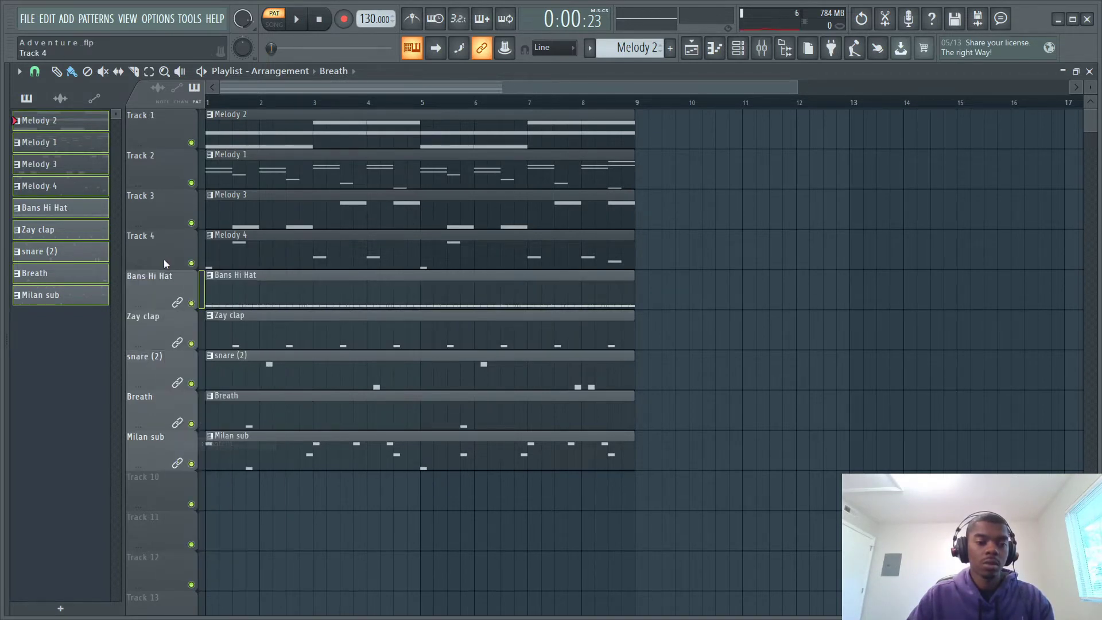
- Lock playlist tracks 4 up to 1, holding the four Melody clips, to their content
right_click(164, 259)
left_click(187, 433)
right_click(157, 215)
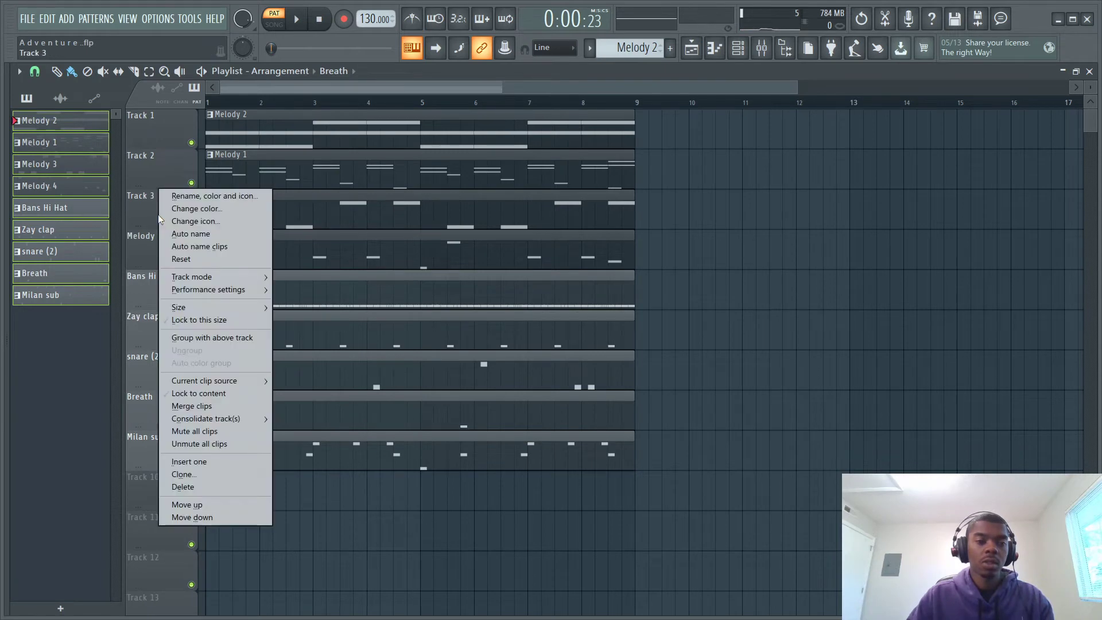
left_click(210, 386)
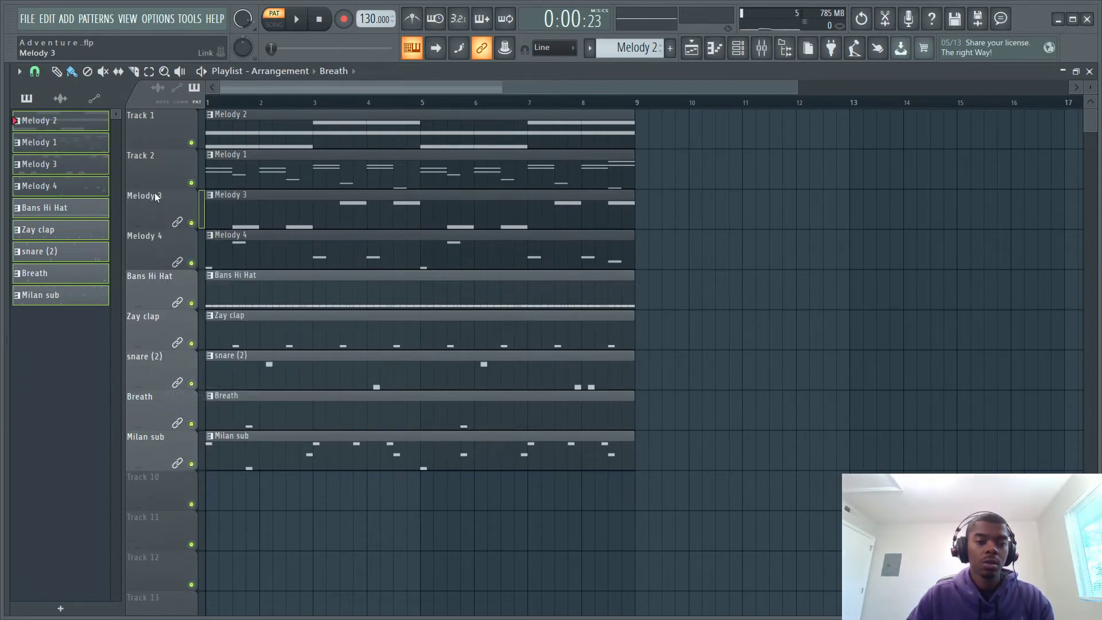
right_click(153, 170)
left_click(206, 353)
right_click(147, 115)
left_click(198, 317)
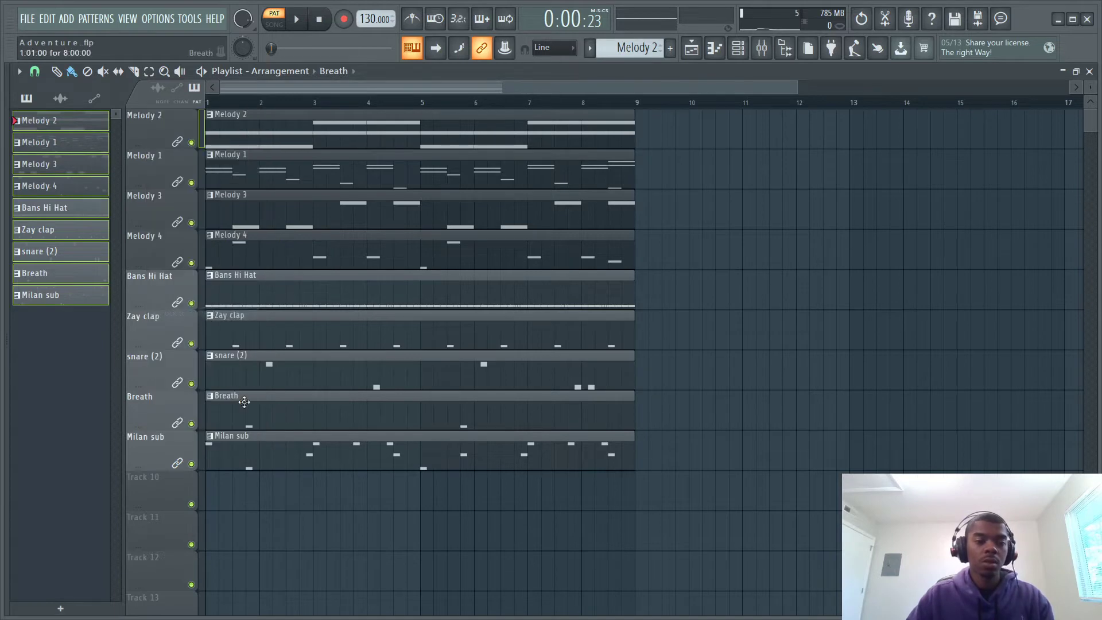
- Select all clips in bars 1 to 9 and duplicate them five times in a row, filling the arrangement to bar 49
left_click_drag(241, 545, 295, 109)
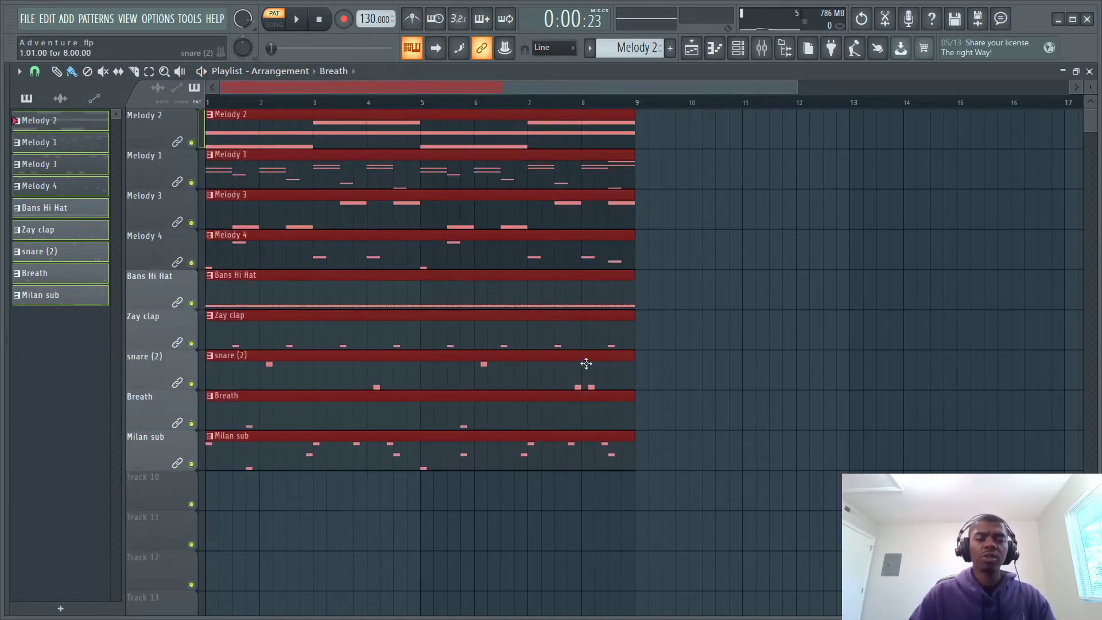
key("ctrl+b")
key("ctrl+b")
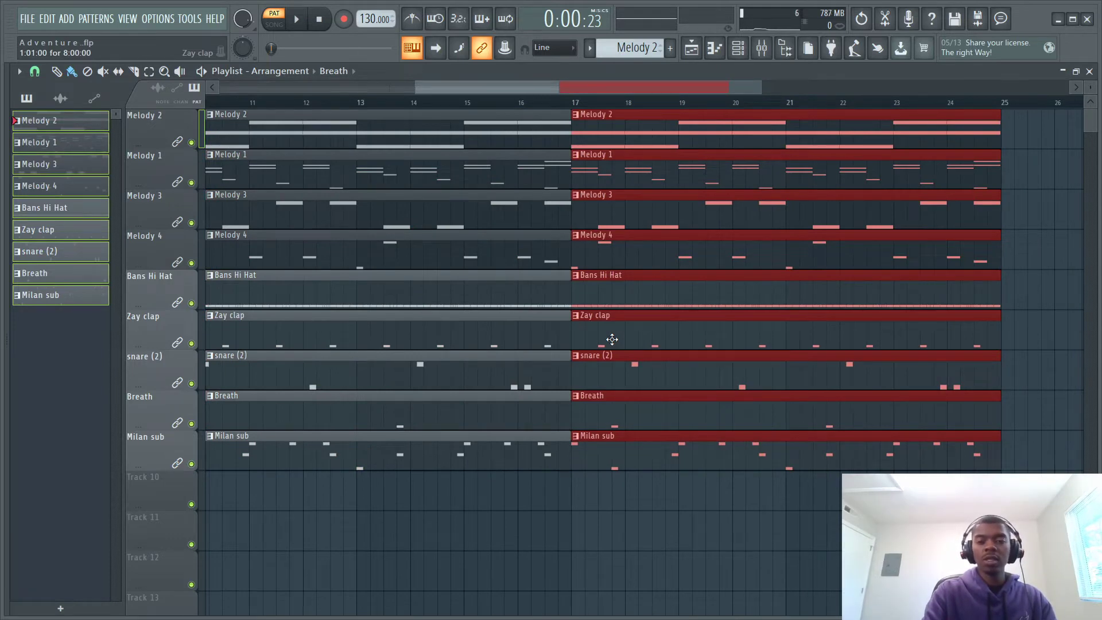
key("ctrl+b")
key("ctrl+b")
key("ctrl+b")
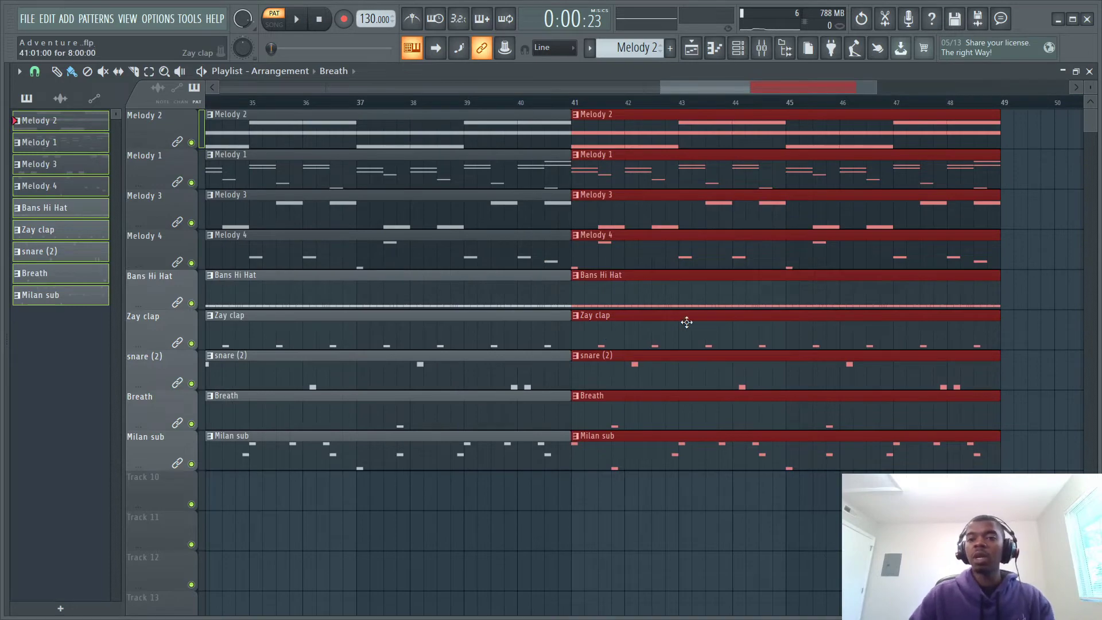
- Delete the Melody 3 through Milan sub clips from bars 1 to 9 and the Melody 4 through Milan sub clips from bars 9 to 17
left_click_drag(808, 86, 319, 107)
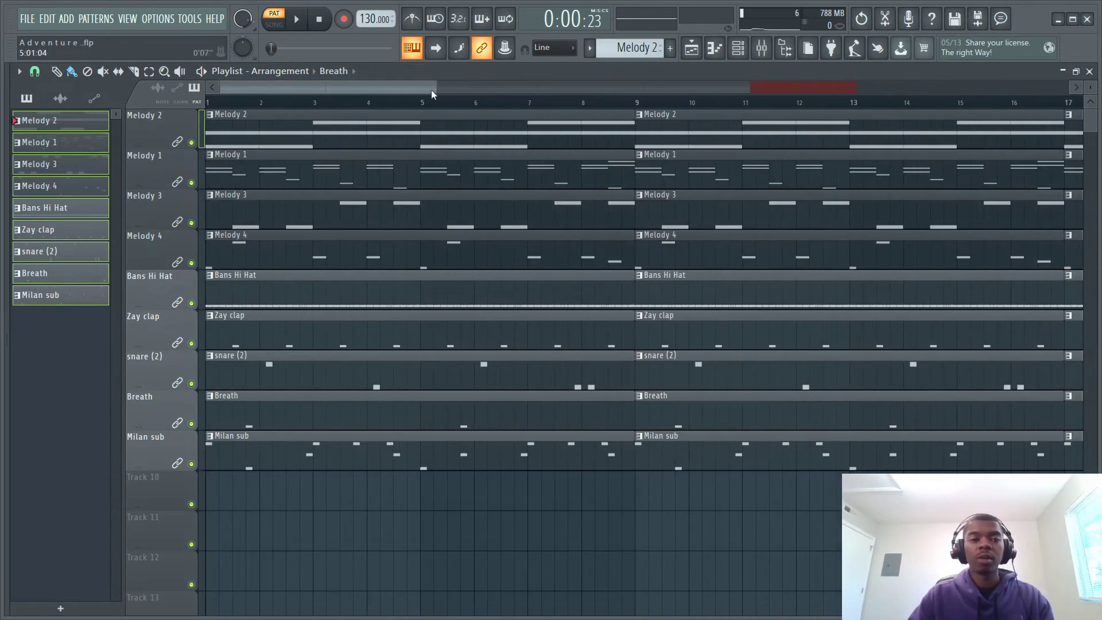
left_click_drag(436, 90, 966, 103)
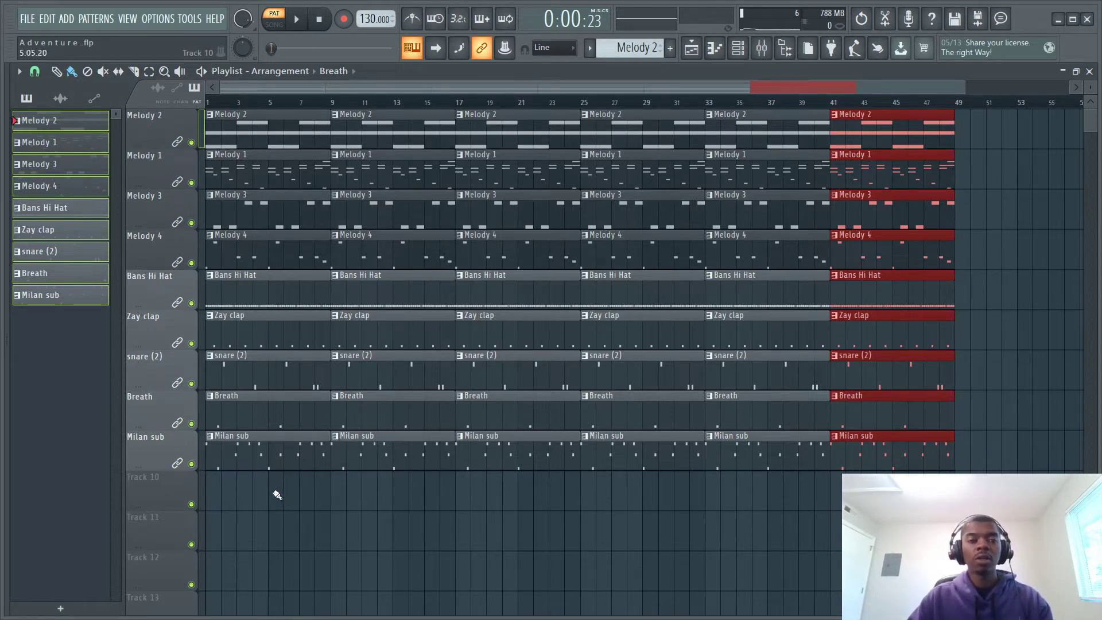
left_click_drag(274, 489, 265, 217)
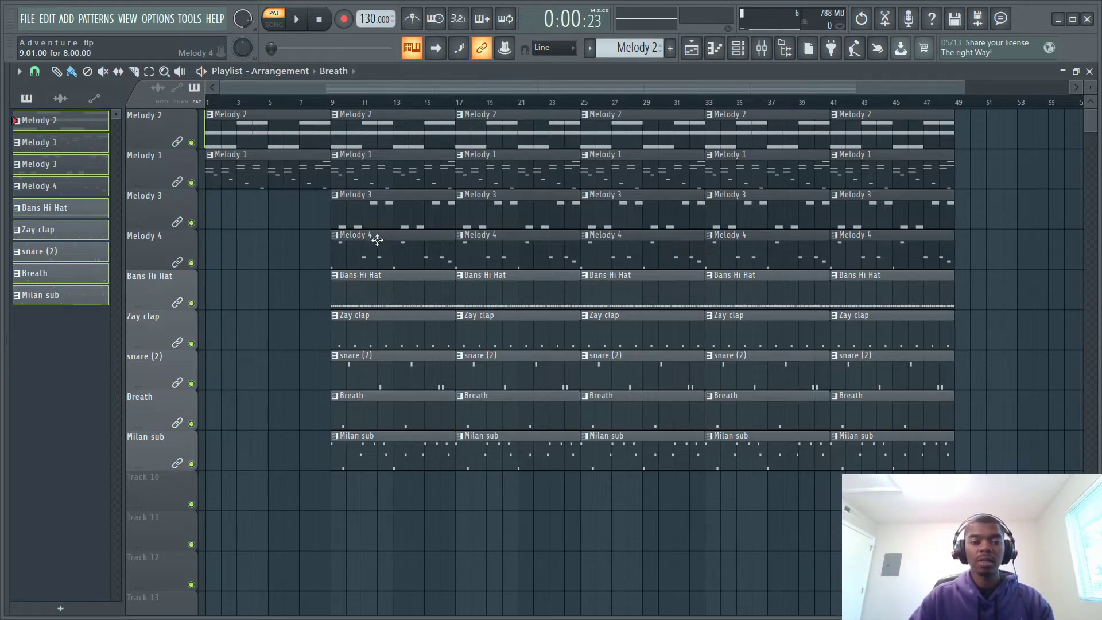
left_click_drag(377, 239, 369, 460)
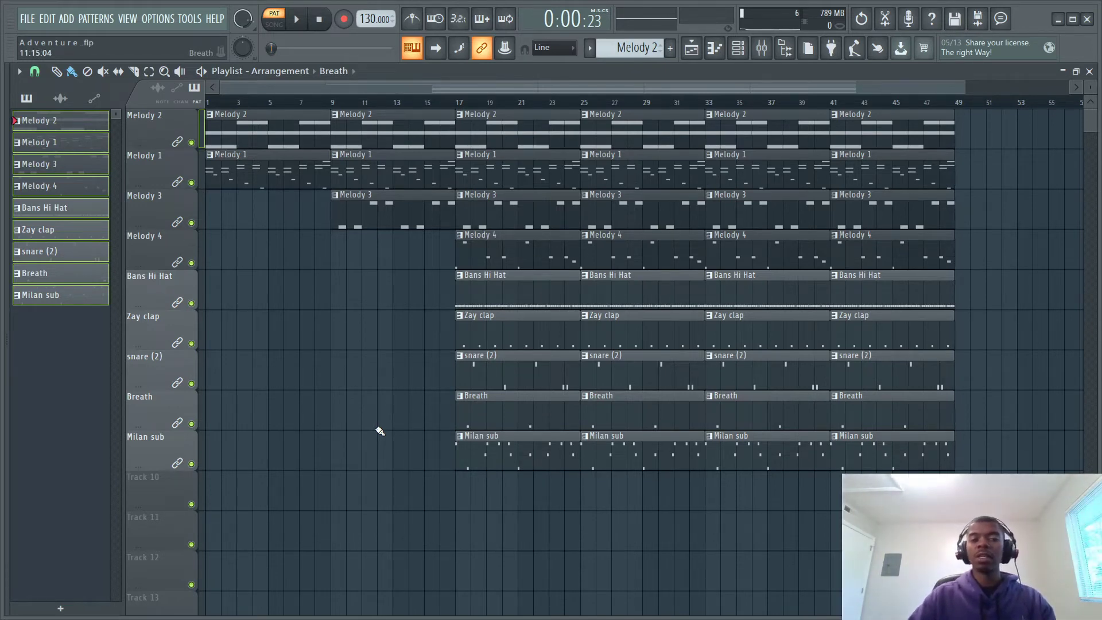
left_click_drag(213, 454, 402, 273)
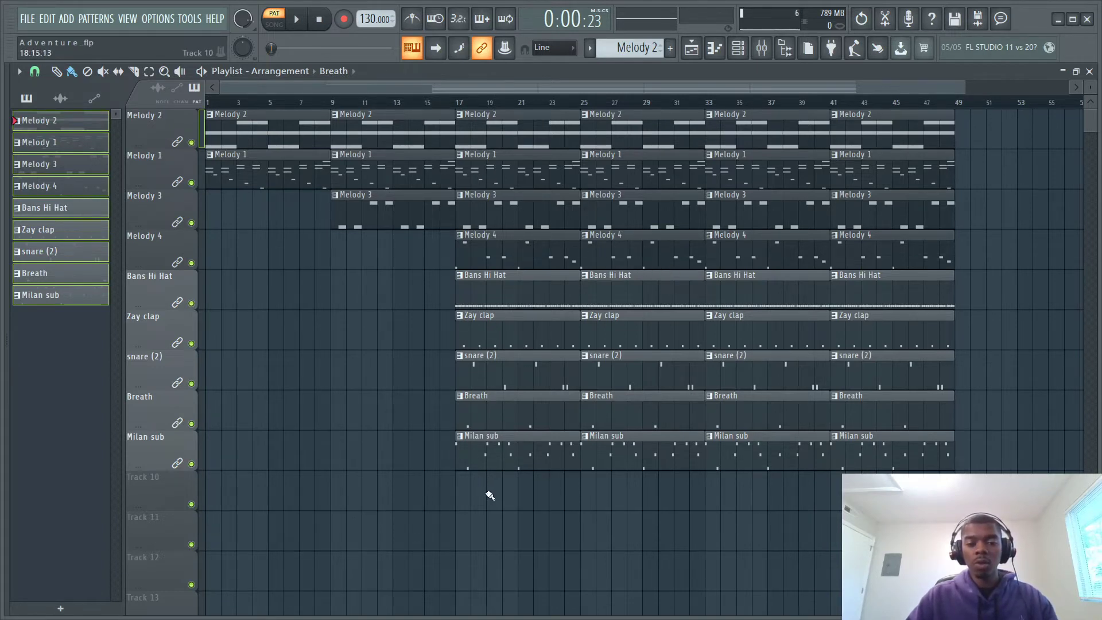
left_click_drag(497, 508, 692, 107)
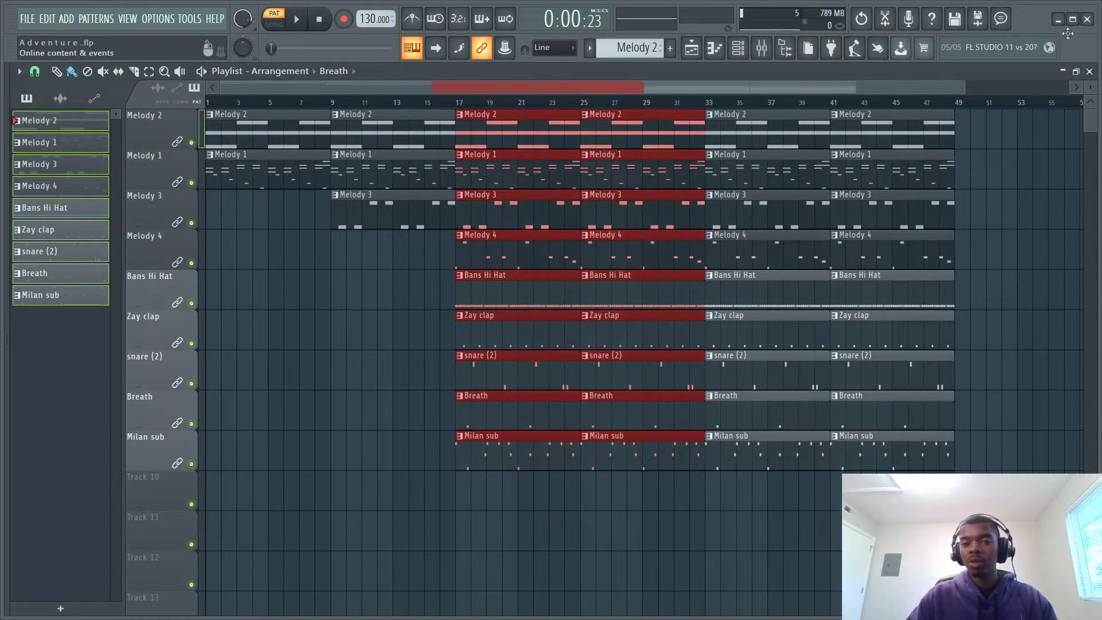
left_click_drag(971, 85, 680, 73)
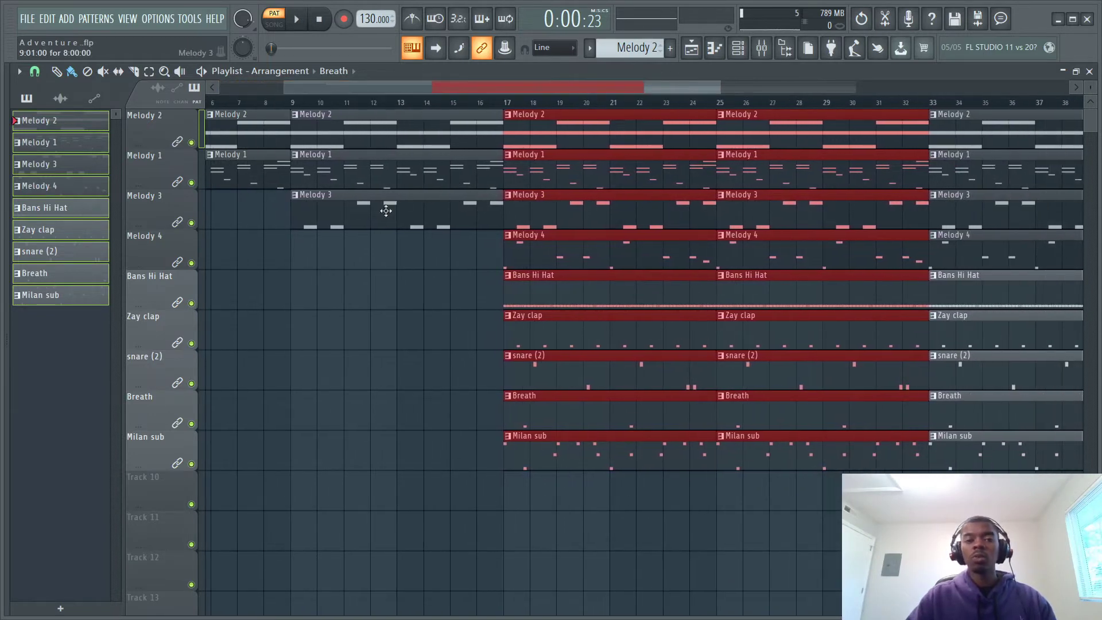
left_click_drag(362, 254, 395, 117)
left_click_drag(253, 258, 222, 120)
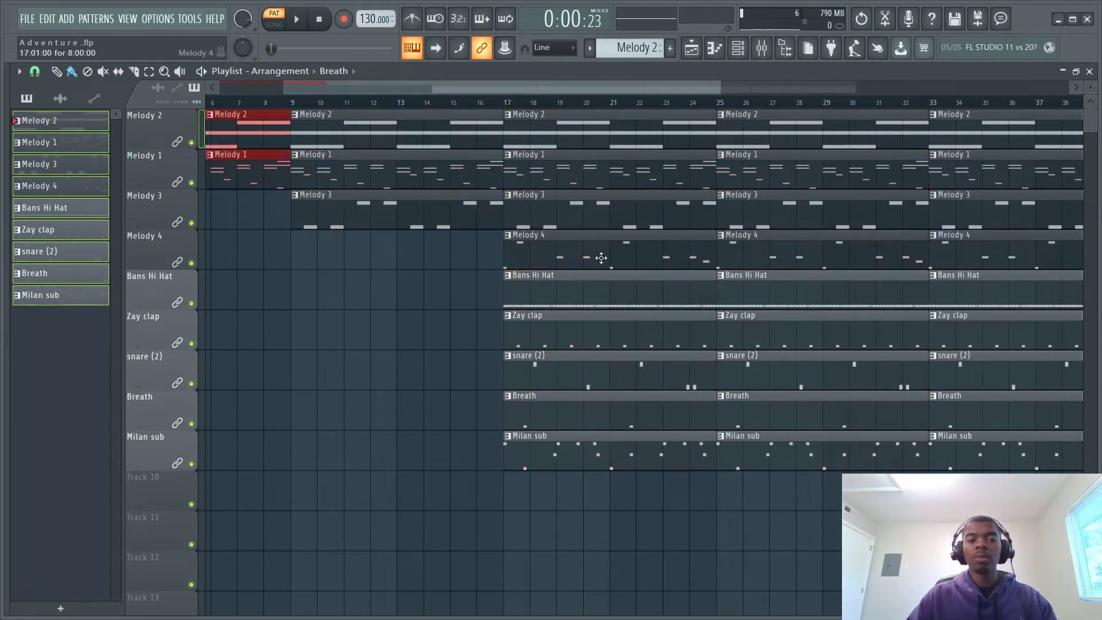
left_click_drag(673, 85, 439, 91)
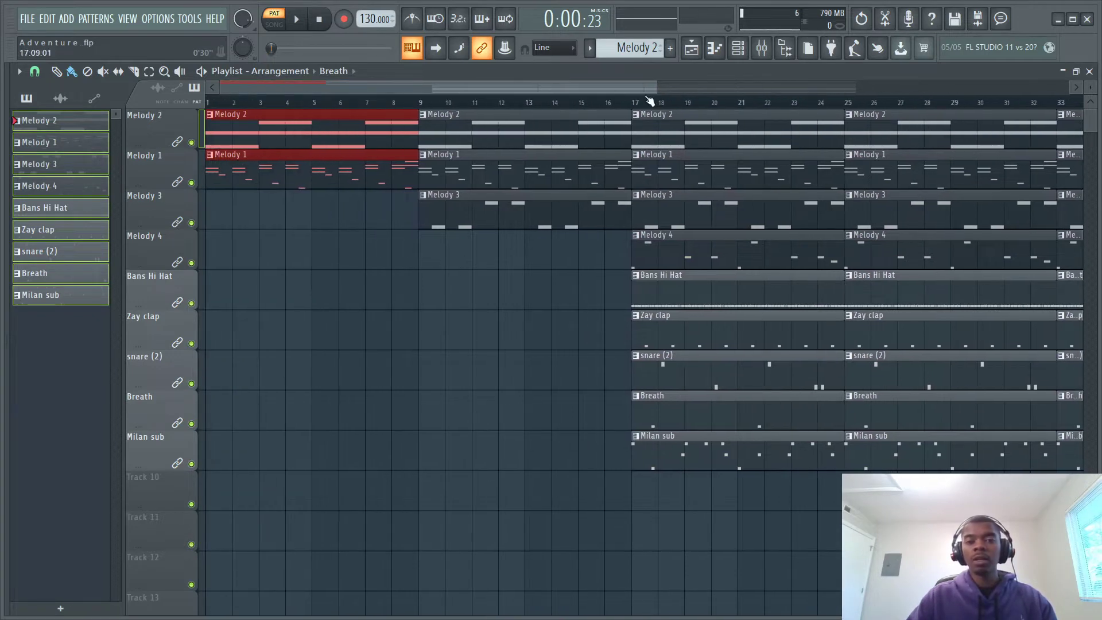
left_click_drag(657, 86, 853, 67)
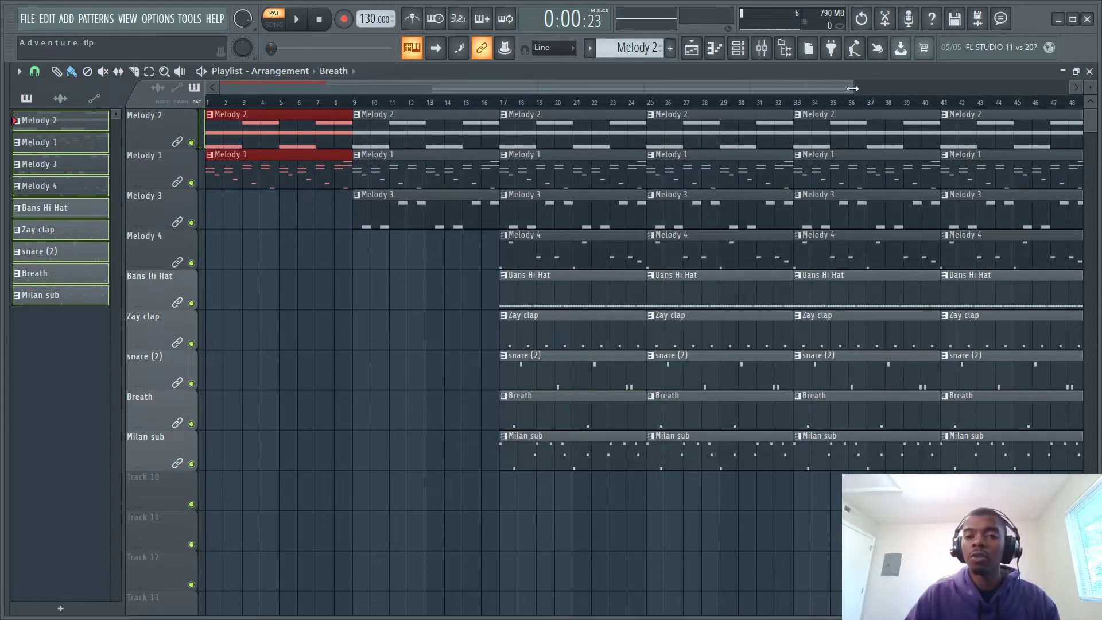
left_click_drag(856, 84, 890, 81)
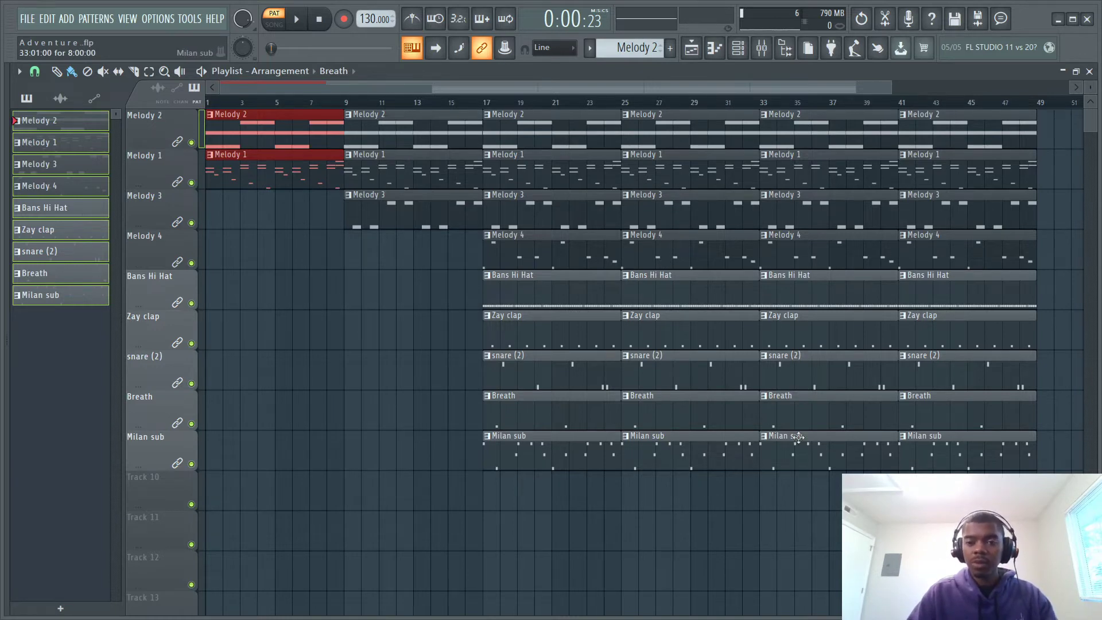
left_click_drag(571, 508, 709, 145)
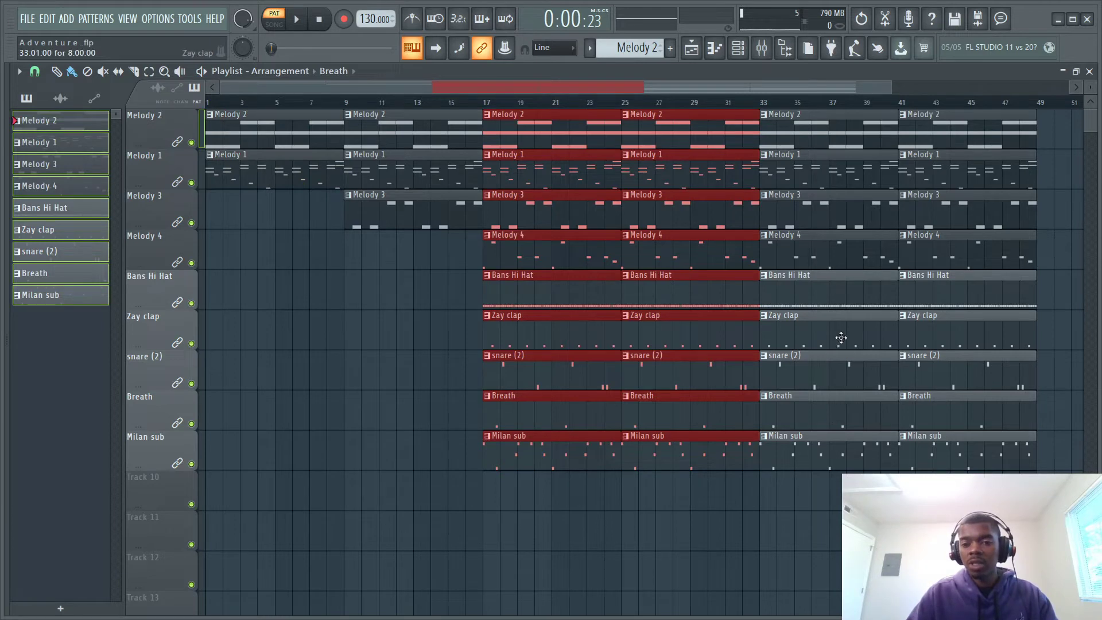
- Delete the Melody 3 and Melody 4 clips from bars 33 to 49 and set playback to song mode from bar 1
right_click(811, 246)
right_click(808, 224)
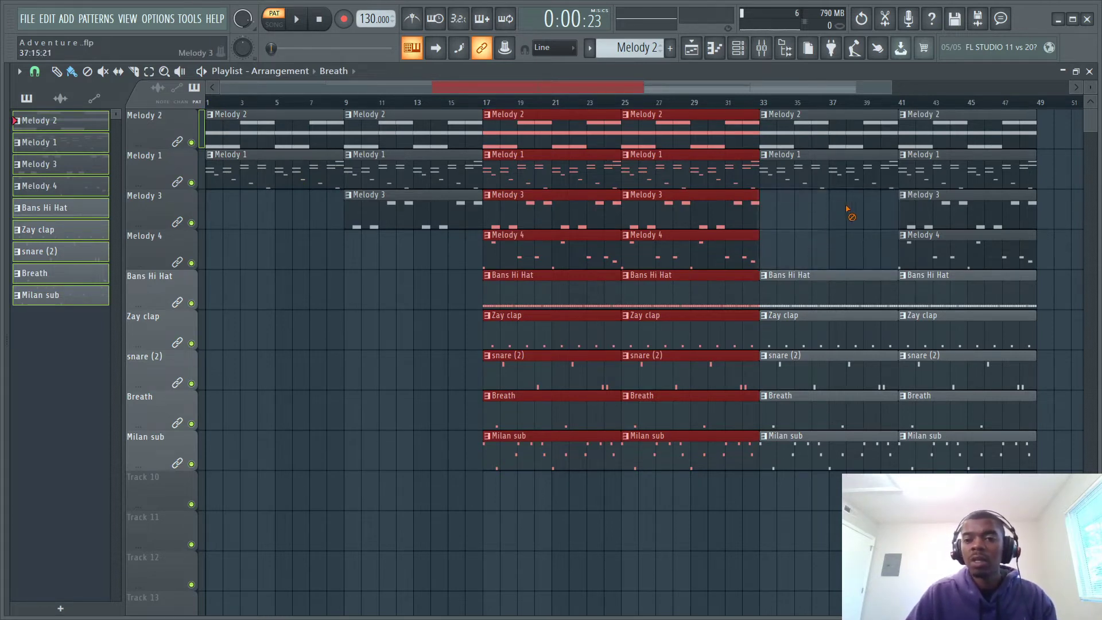
right_click(918, 219)
right_click(953, 244)
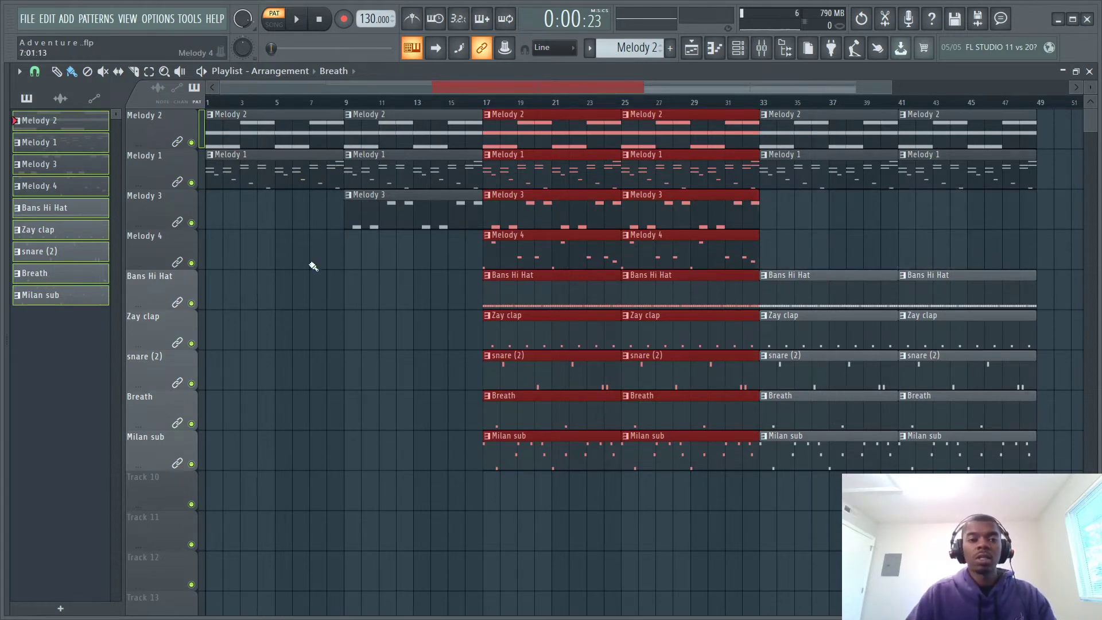
left_click_drag(229, 308, 361, 126)
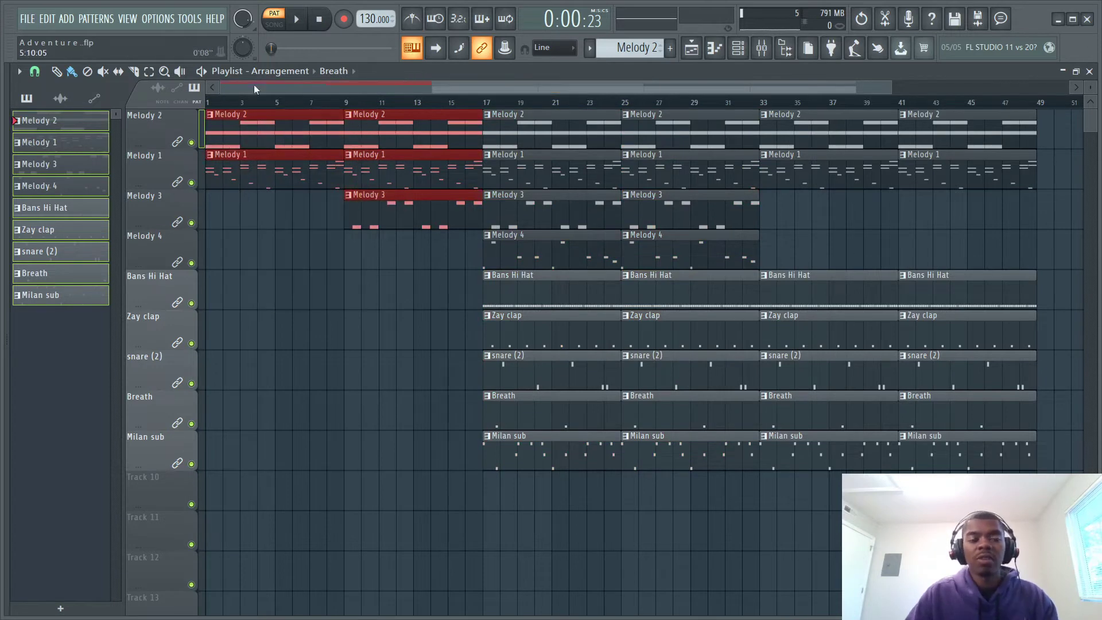
left_click(215, 103)
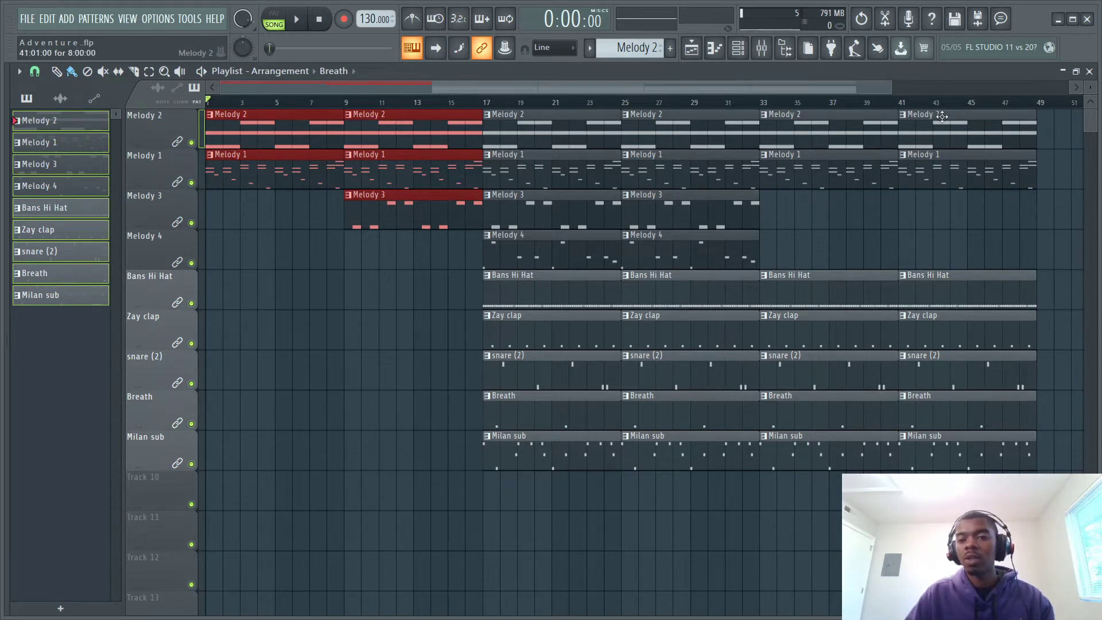
- Duplicate all clips in bars 33 to 49 once and delete the copies in bars 57 to 65
left_click_drag(802, 466, 1014, 149)
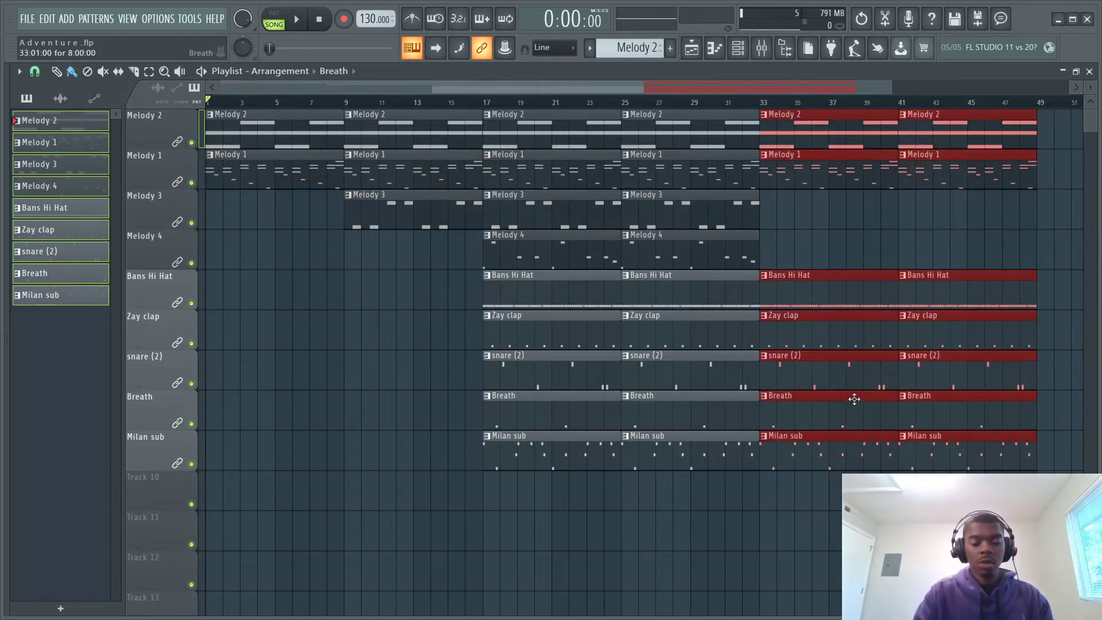
key("ctrl+b")
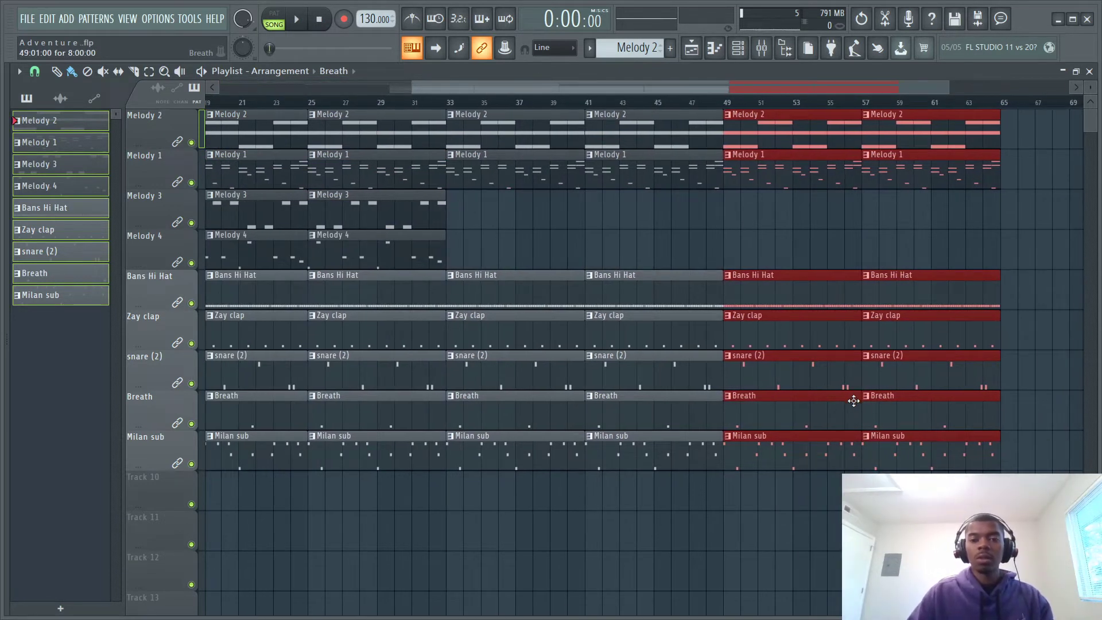
left_click_drag(487, 546, 1040, 119)
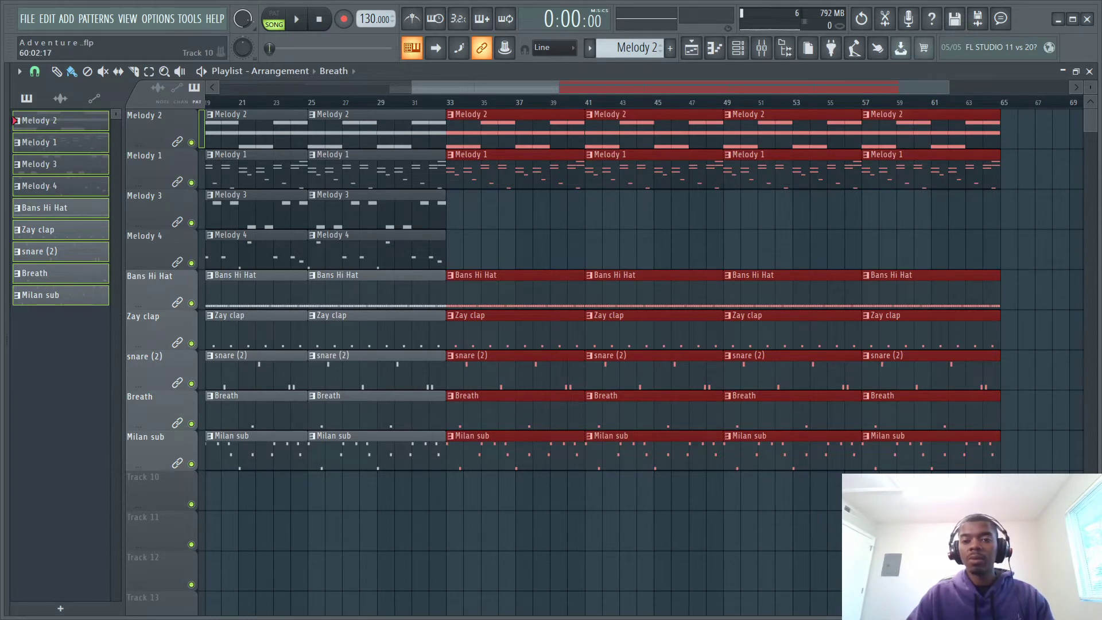
left_click_drag(872, 531, 841, 531)
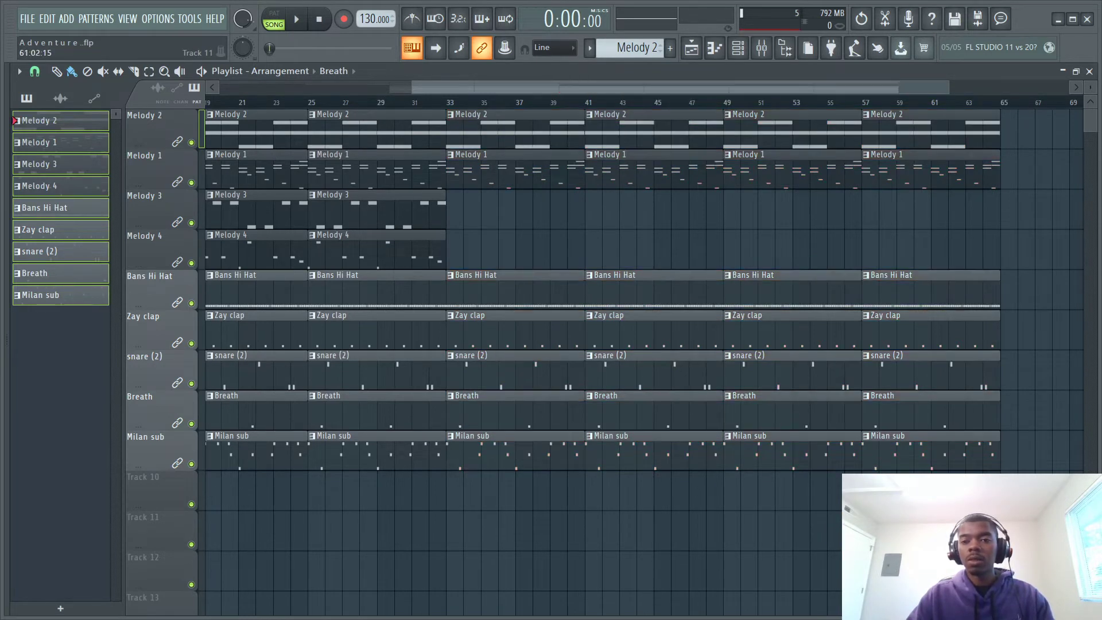
left_click_drag(935, 497, 922, 126)
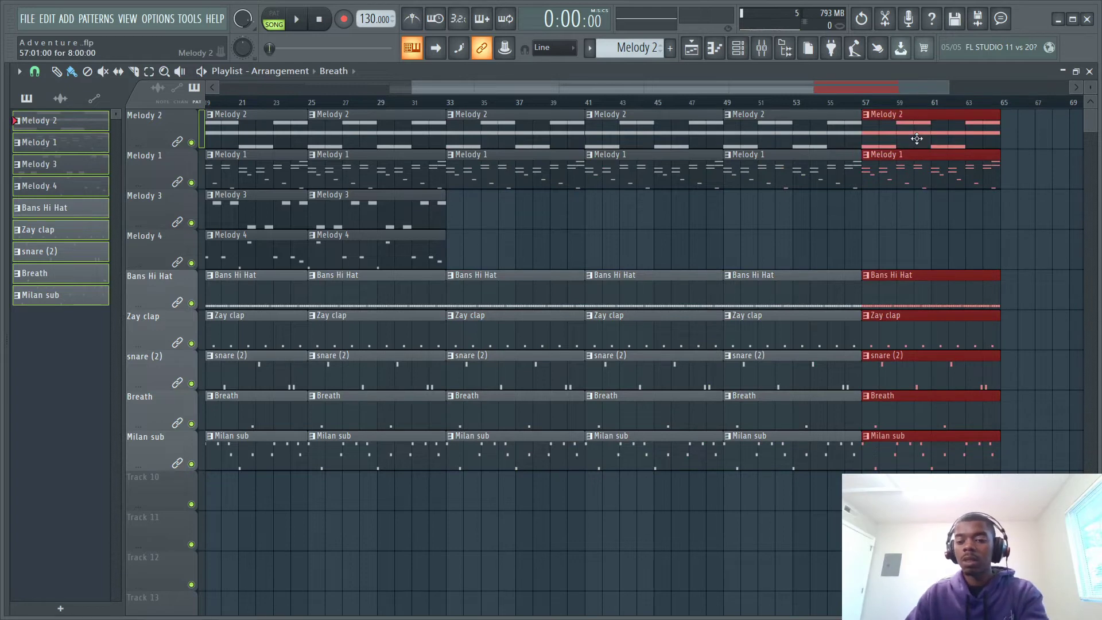
key("Delete")
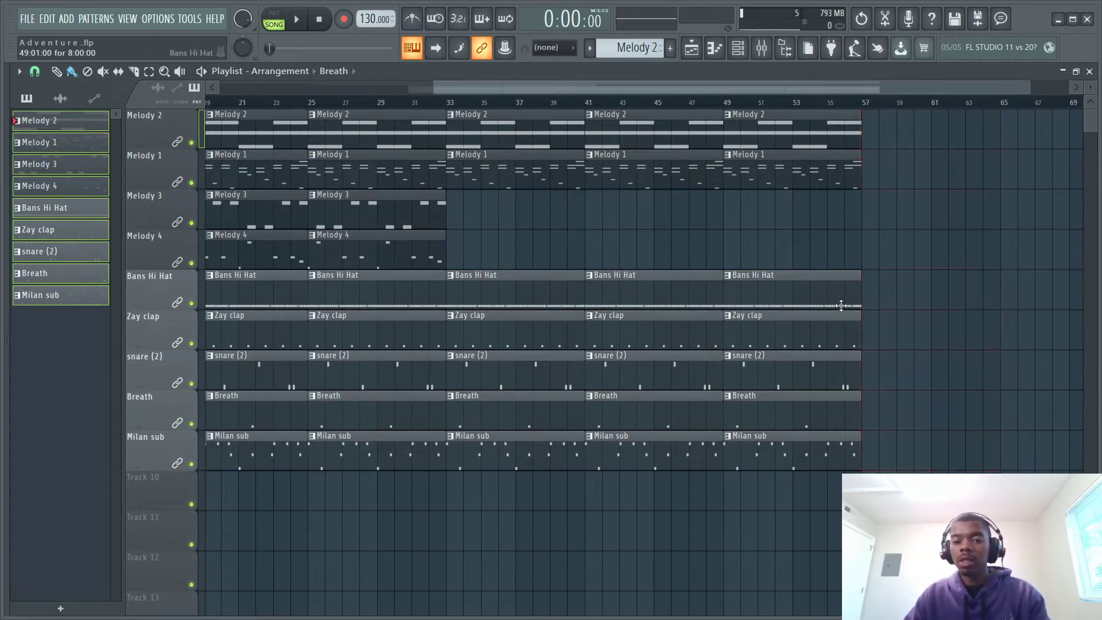
- Trim all clips starting at bar 49 to four bars and lengthen them back to eight bars
left_click_drag(522, 509, 675, 117)
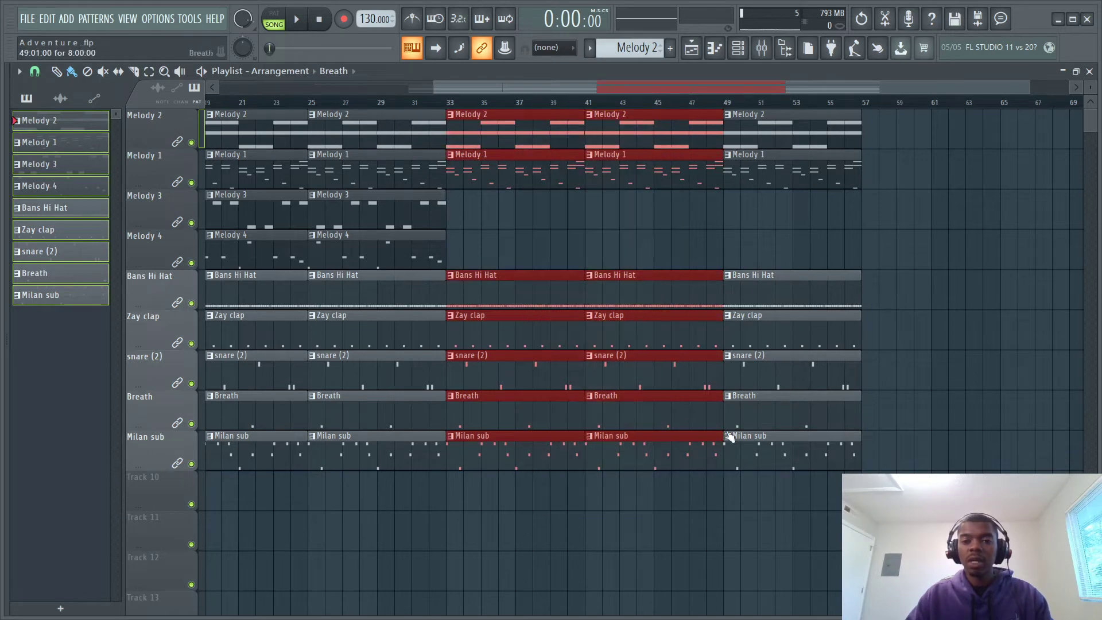
left_click_drag(767, 550, 492, 140)
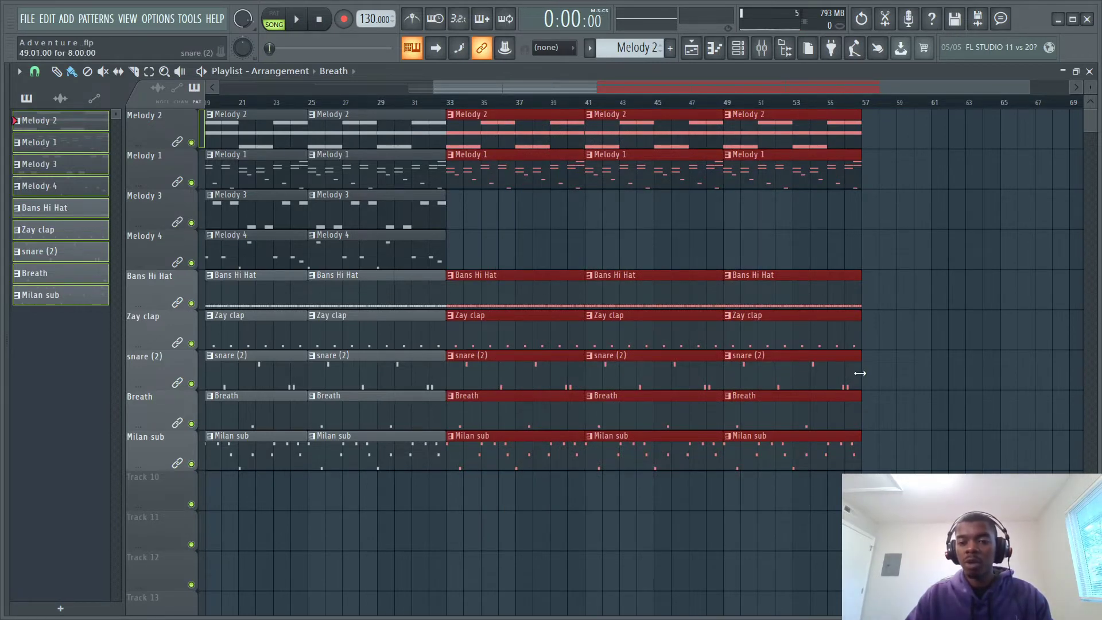
mouse_move(860, 373)
left_mouse_down()
mouse_move(839, 372)
mouse_move(862, 370)
left_mouse_up()
left_click_drag(833, 531, 791, 140)
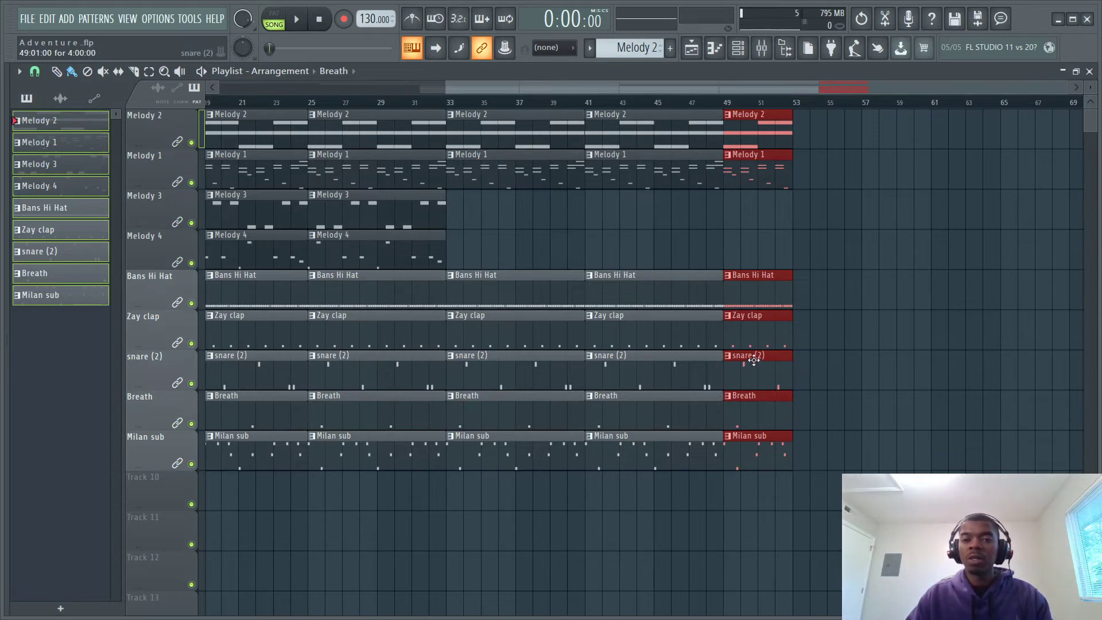
left_click_drag(510, 507, 775, 125)
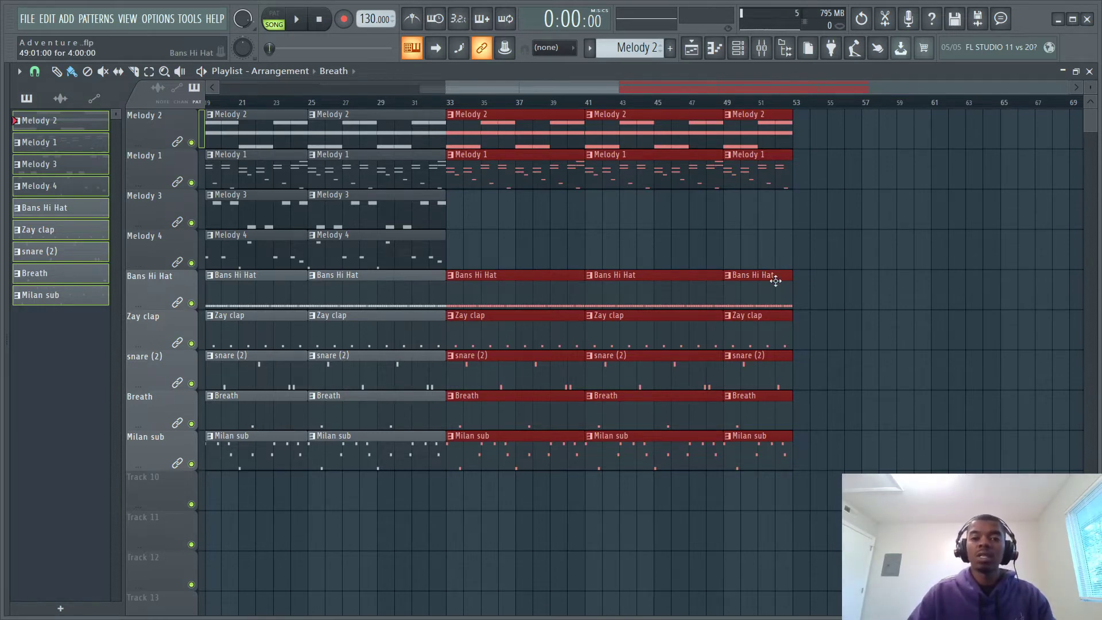
left_click_drag(774, 548, 861, 138)
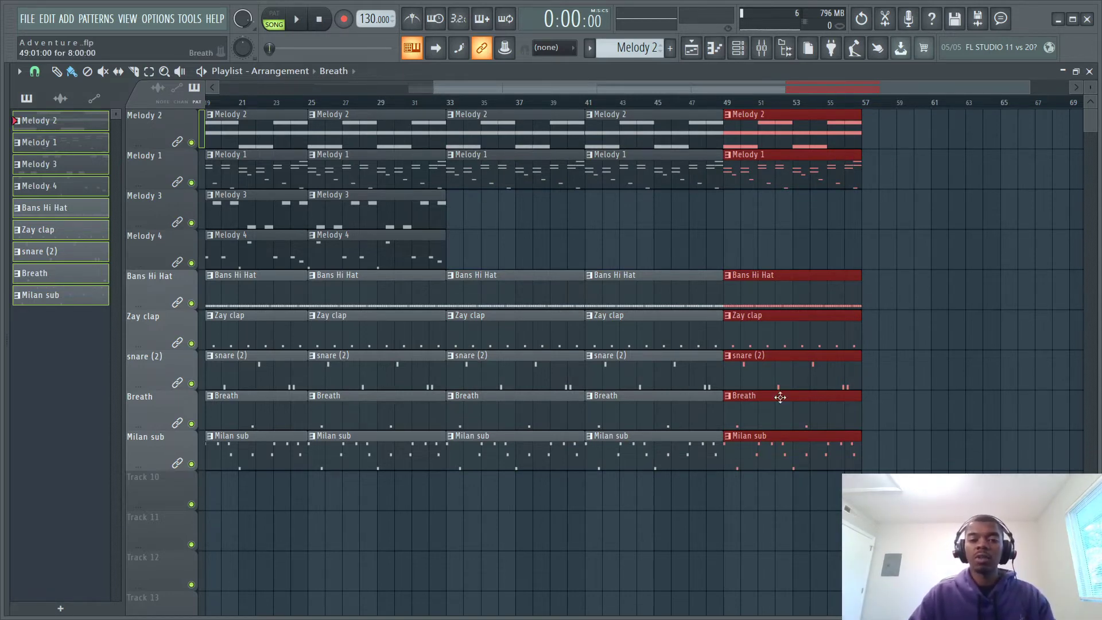
left_click_drag(515, 549, 859, 70)
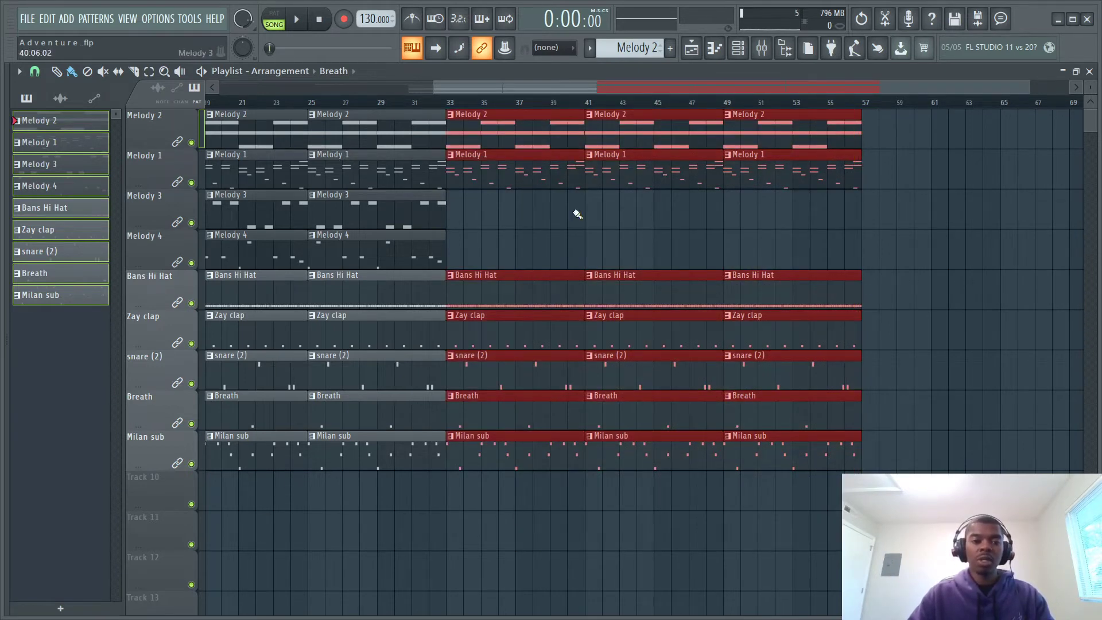
- Duplicate all clips from bars 17 to 33 and place the copies at bars 57 to 73
left_click_drag(560, 85, 468, 82)
left_click_drag(366, 549, 496, 107)
left_click_drag(397, 144, 986, 72)
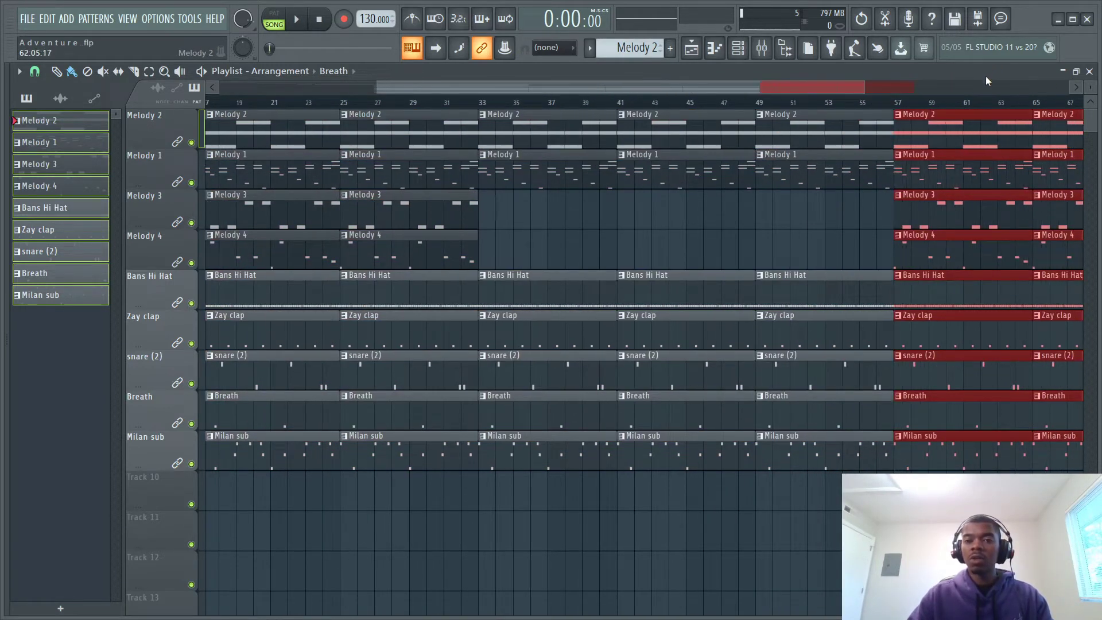
- Select all clips in bars 49 to 73 and delete them
left_click_drag(926, 528, 1085, 110)
left_click_drag(745, 501, 802, 90)
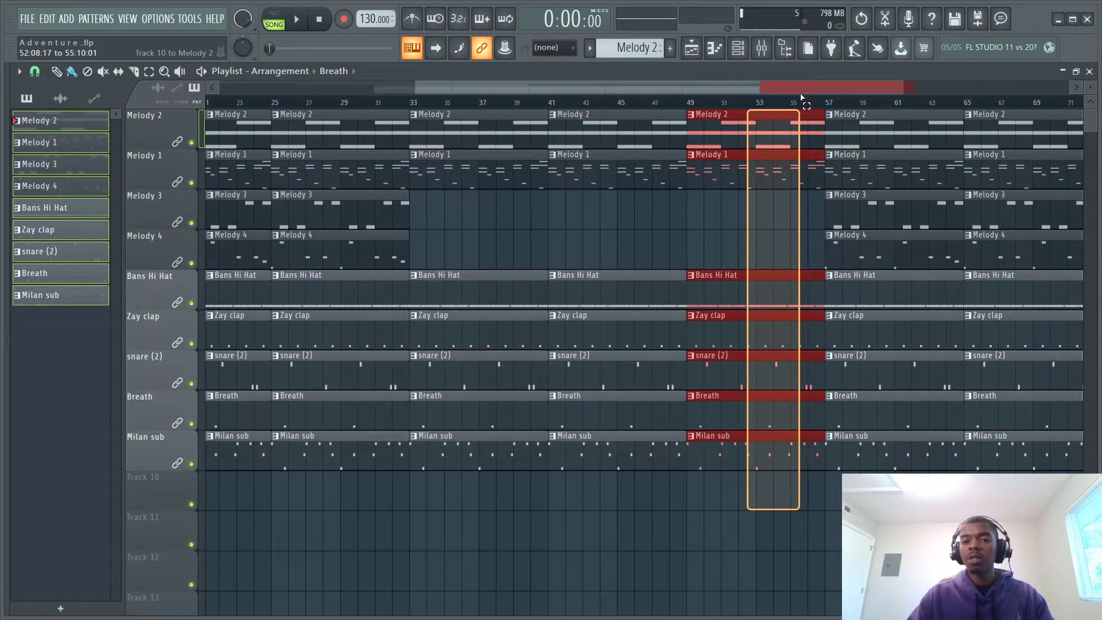
left_click_drag(802, 97, 802, 97)
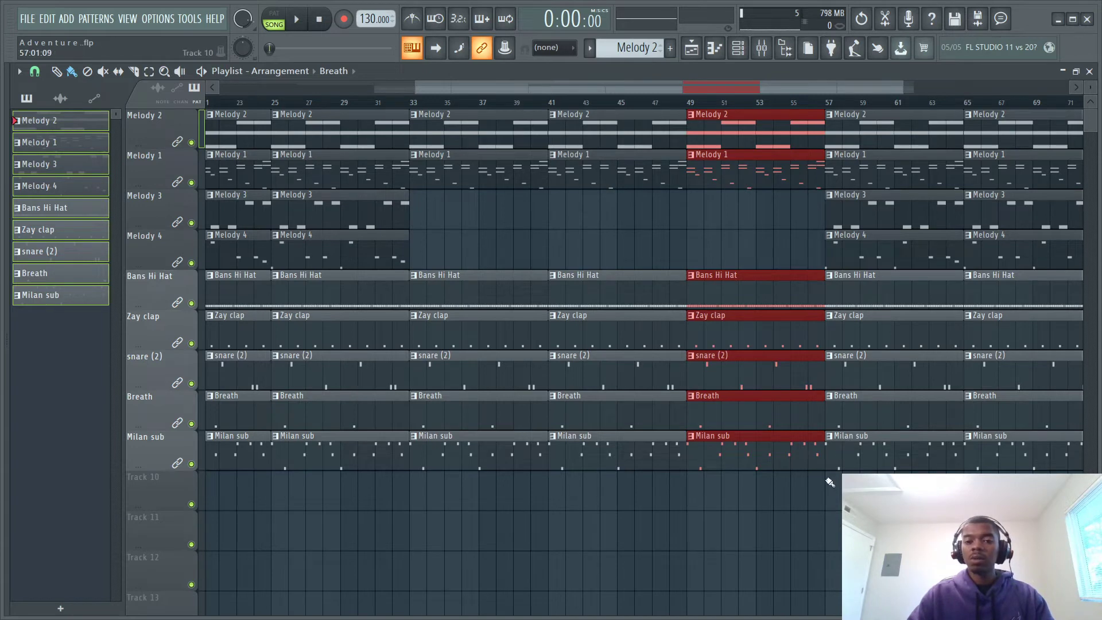
left_click_drag(755, 519, 993, 121)
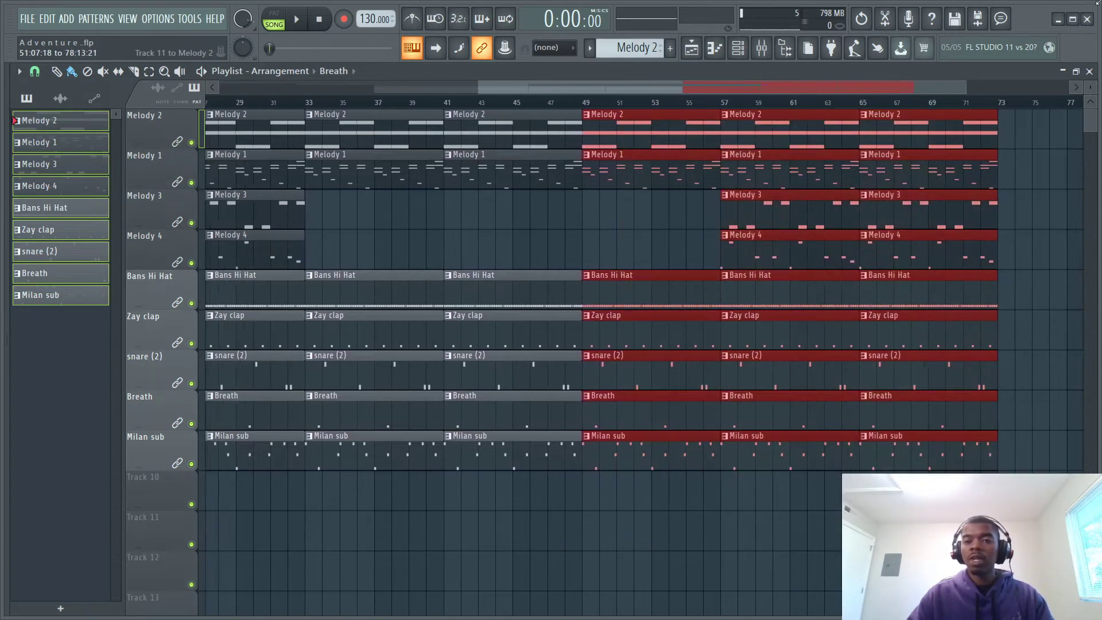
key("Delete")
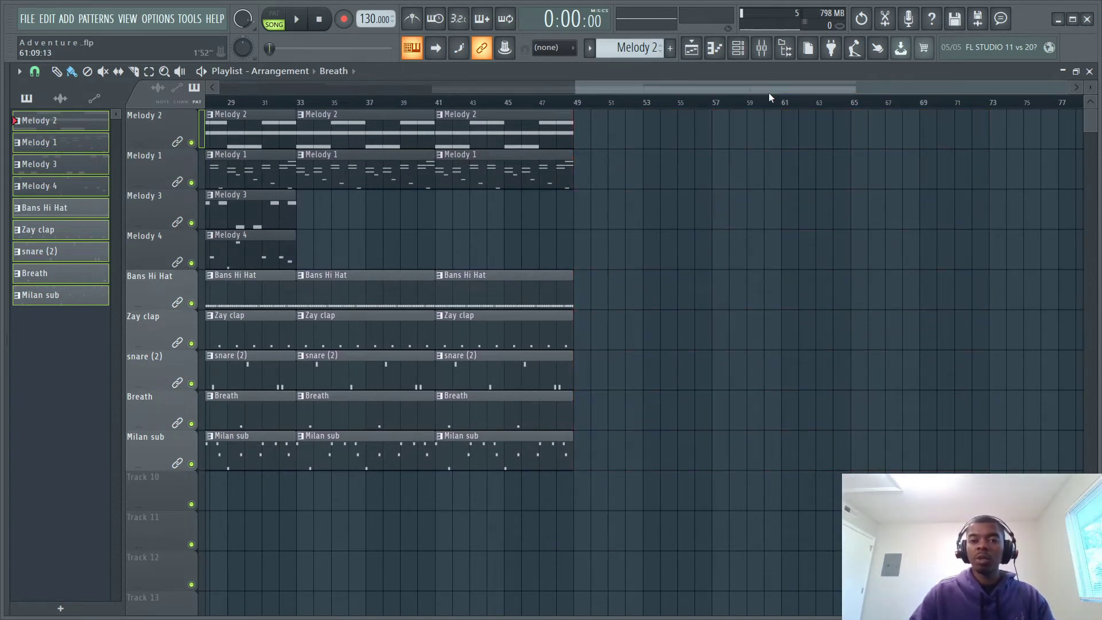
- Duplicate all clips from bars 17 to 33 and place the copies directly after the verse, starting at bar 49
left_click_drag(769, 90, 420, 86)
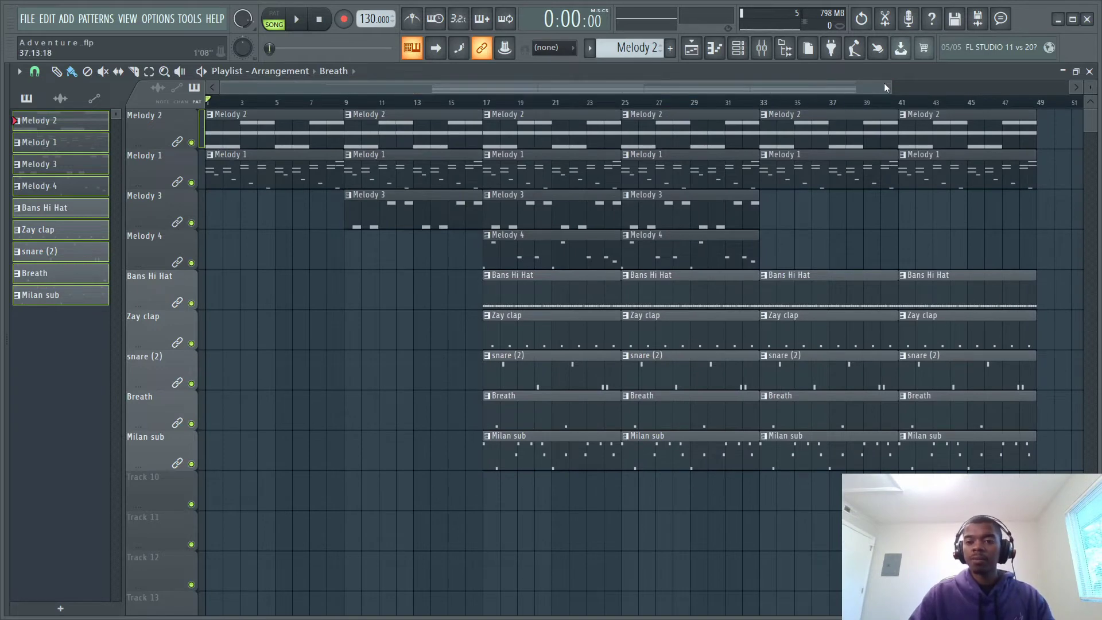
left_click_drag(884, 85, 1052, 88)
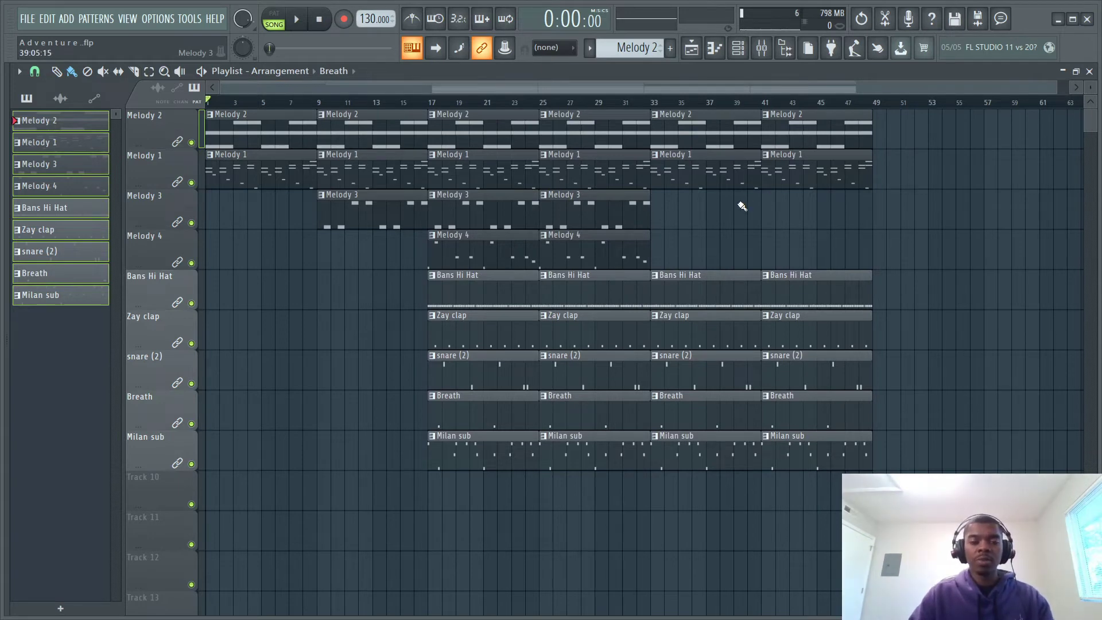
left_click_drag(684, 508, 868, 110)
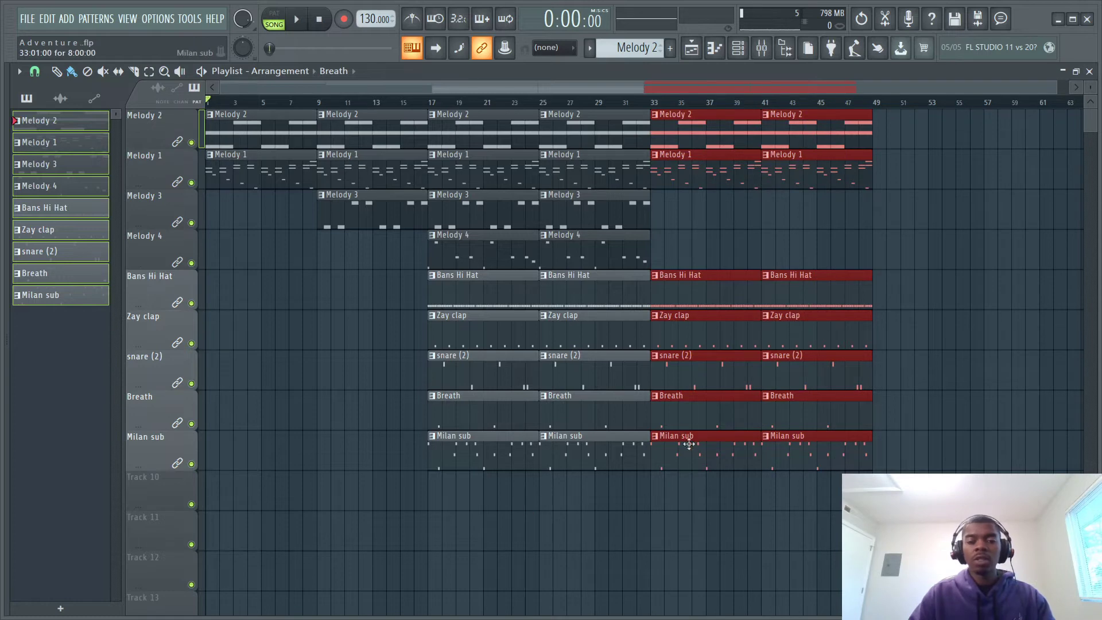
left_click_drag(689, 501, 872, 97)
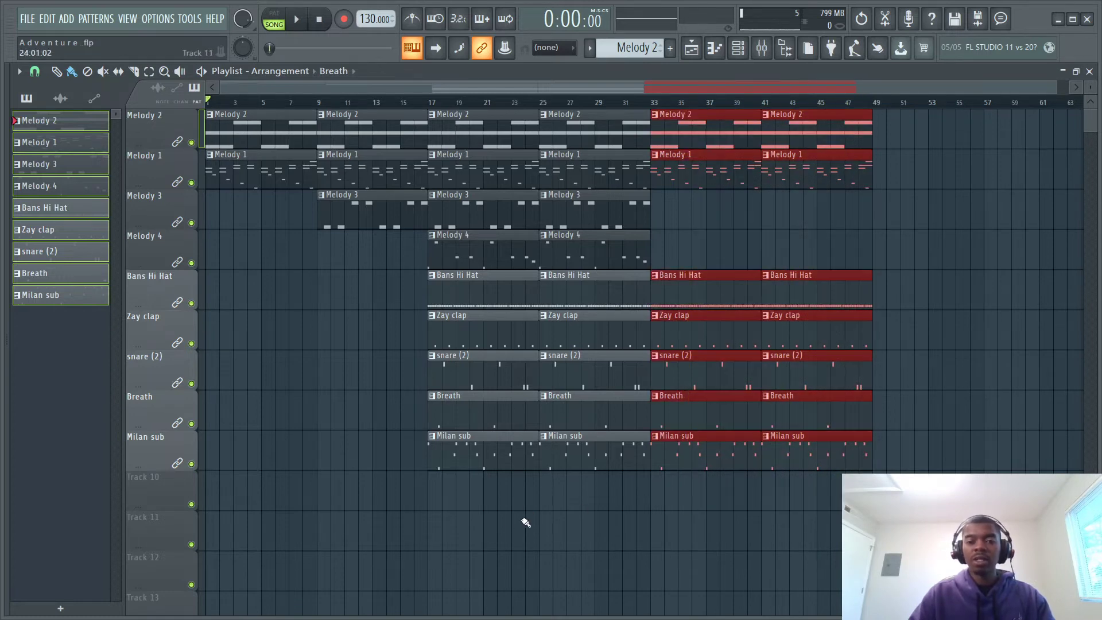
left_click_drag(479, 546, 598, 110)
mouse_move(516, 127)
left_mouse_down()
mouse_move(942, 86)
mouse_move(936, 65)
left_mouse_up()
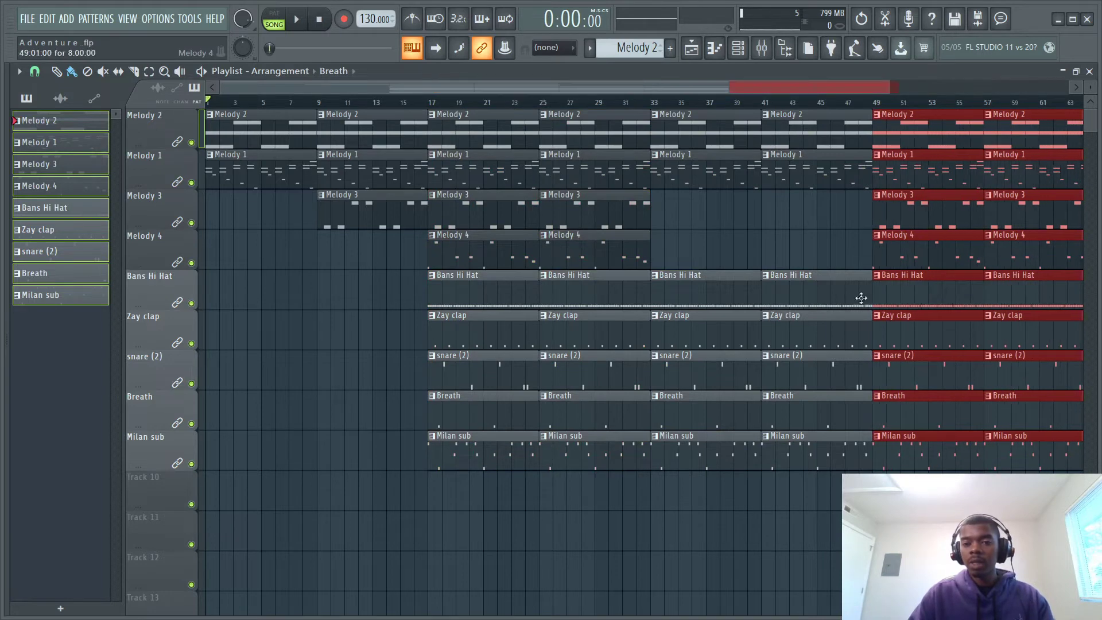
- Delete the snare (2) and Breath clips from bars 33 to 41 and the Breath clip from bars 17 to 25
right_click(697, 375)
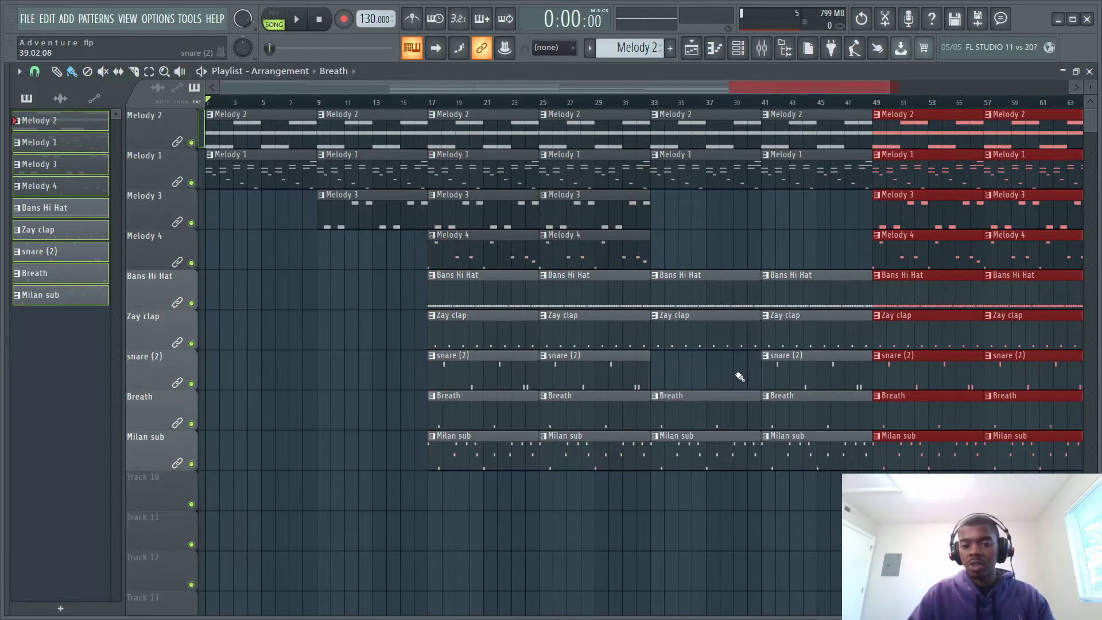
right_click(718, 407)
right_click(519, 402)
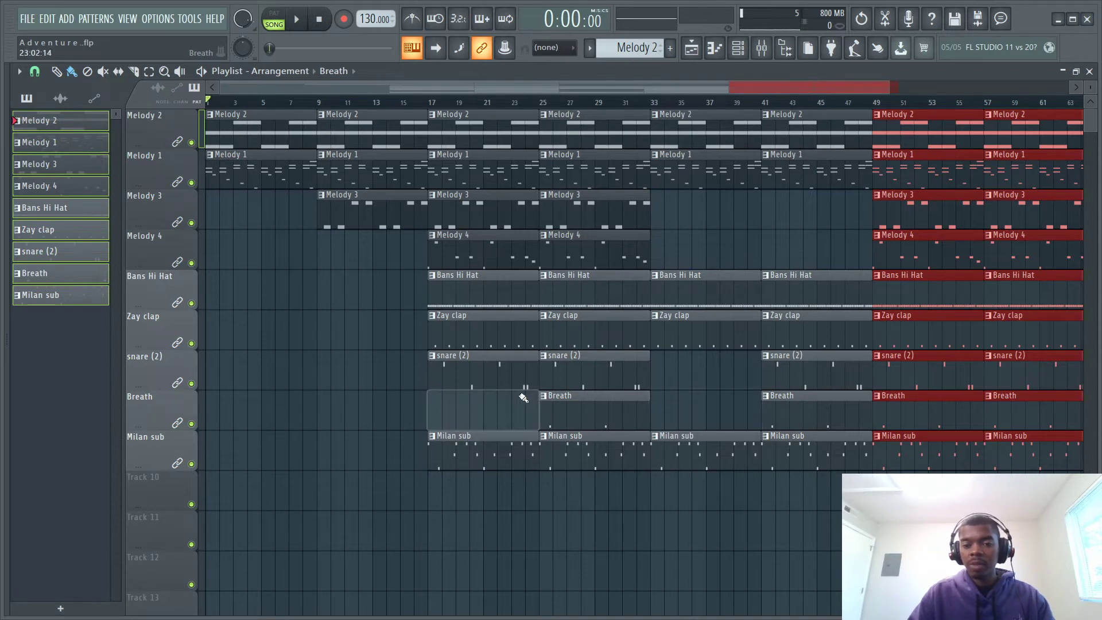
- Delete the Breath clip from bars 49 to 57 and clear the clip selection
right_click(952, 401)
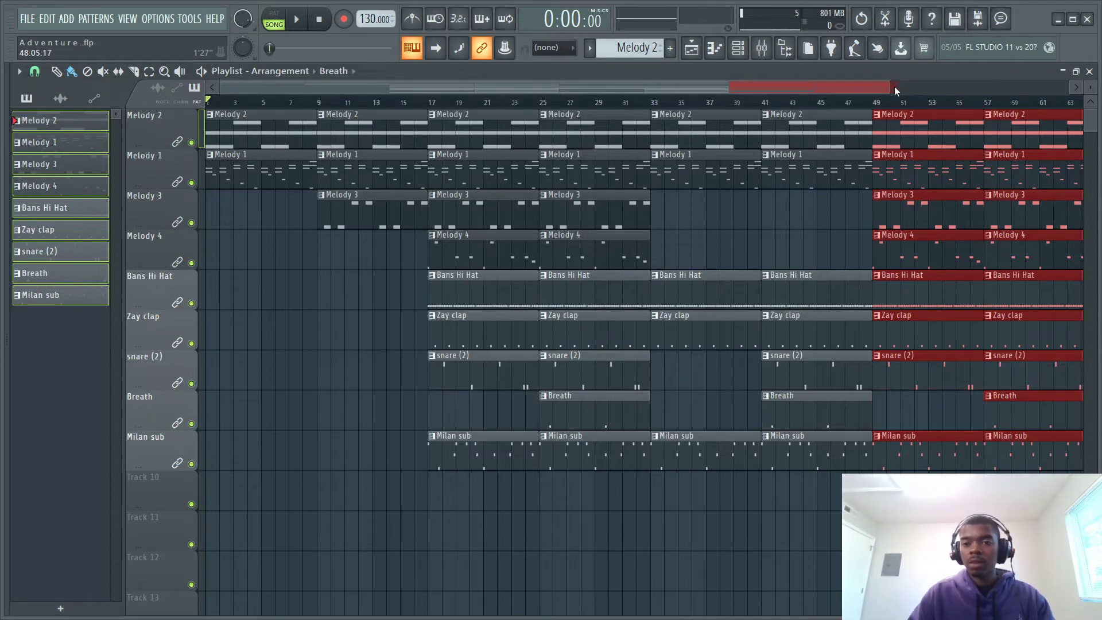
left_click_drag(894, 86, 985, 86)
left_click(460, 409)
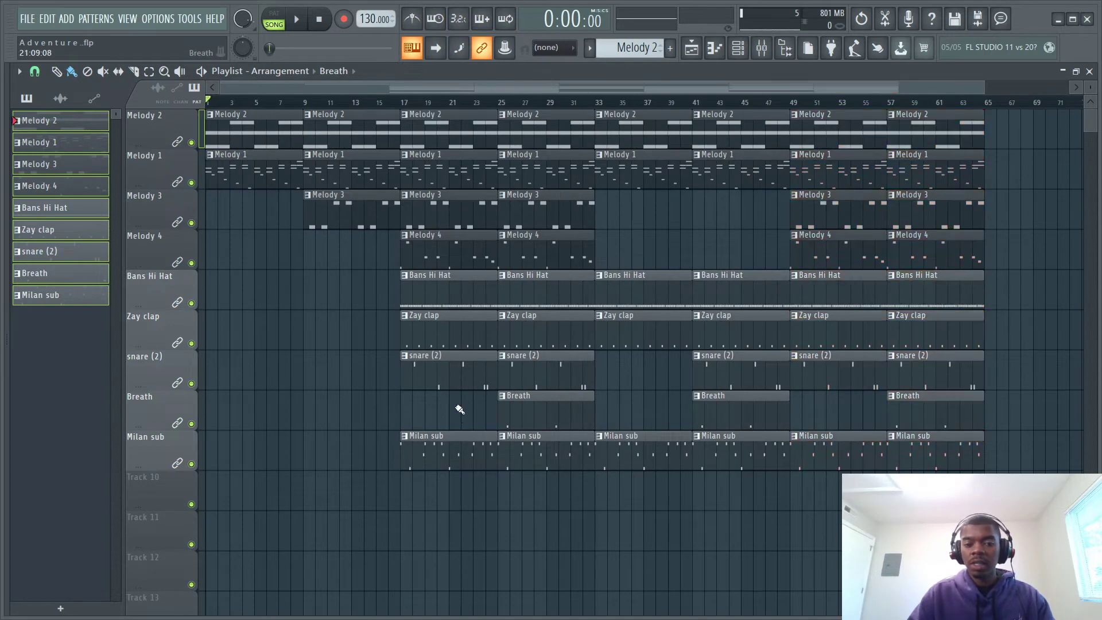
- Highlight the clips in both hook sections, bars 17 to 33 and 49 to 65, to compare them with the verse
left_click_drag(418, 509, 534, 106)
left_click_drag(822, 509, 929, 110)
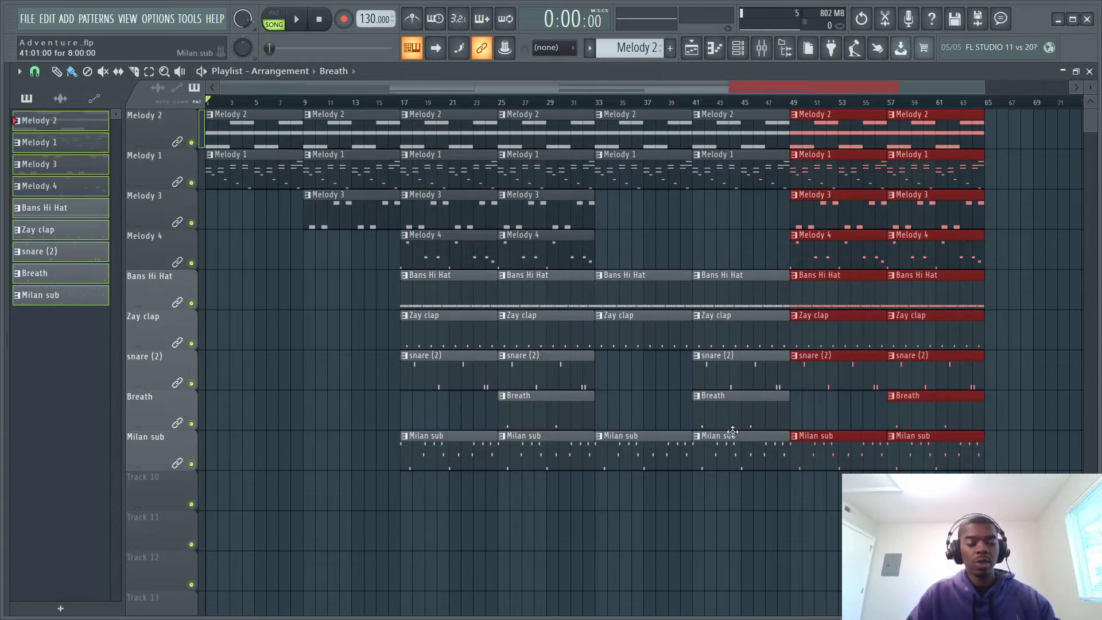
left_click_drag(442, 509, 549, 109)
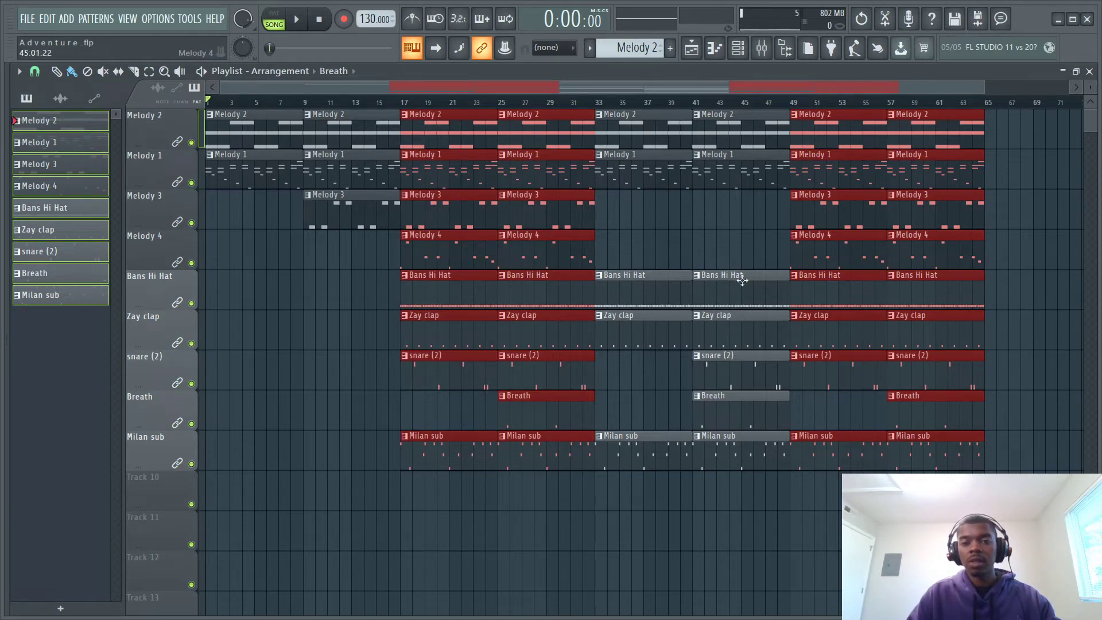
left_click(574, 102)
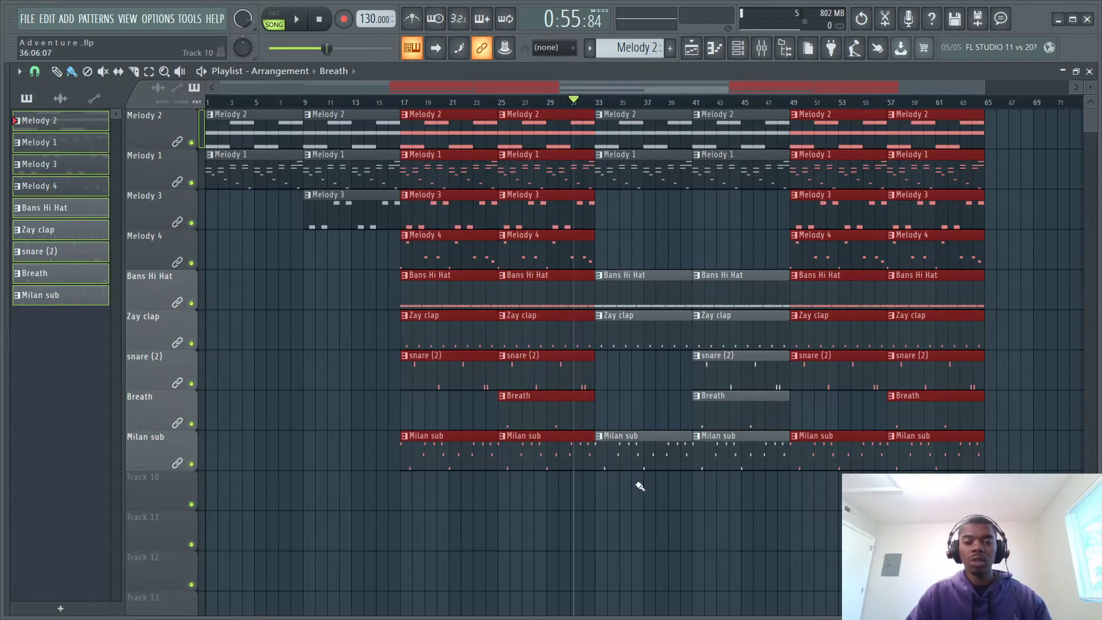
- Duplicate all verse clips from bars 33 to 49 and place the copies after the second hook, at bars 65 to 81
left_click_drag(624, 495, 758, 109)
mouse_move(632, 132)
left_mouse_down()
mouse_move(1012, 115)
mouse_move(1042, 98)
mouse_move(1019, 79)
left_mouse_up()
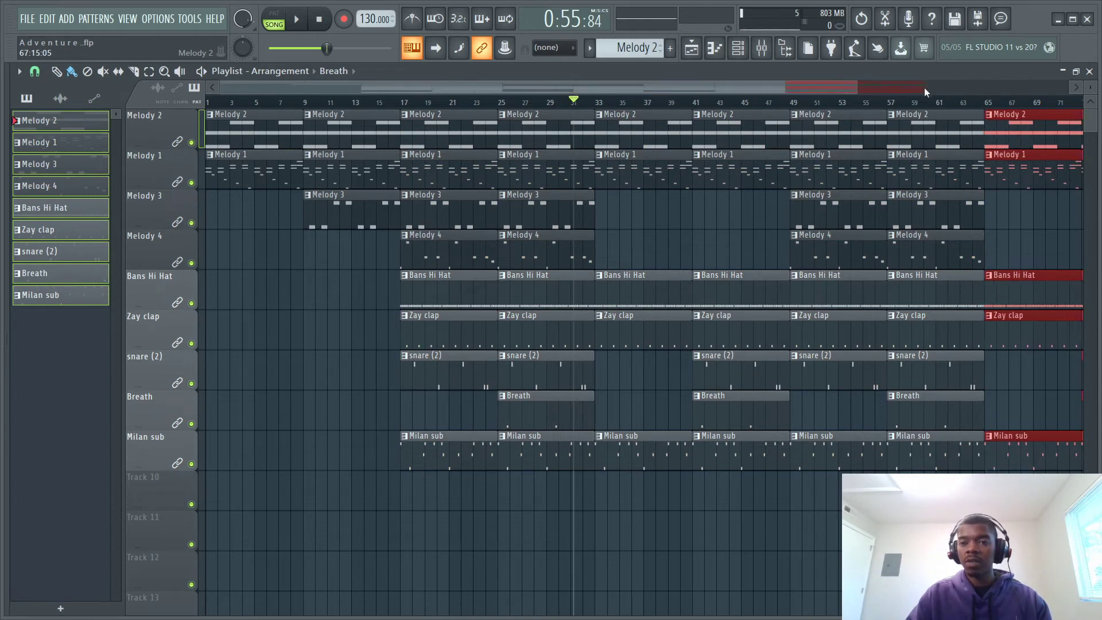
left_click_drag(858, 87, 1051, 87)
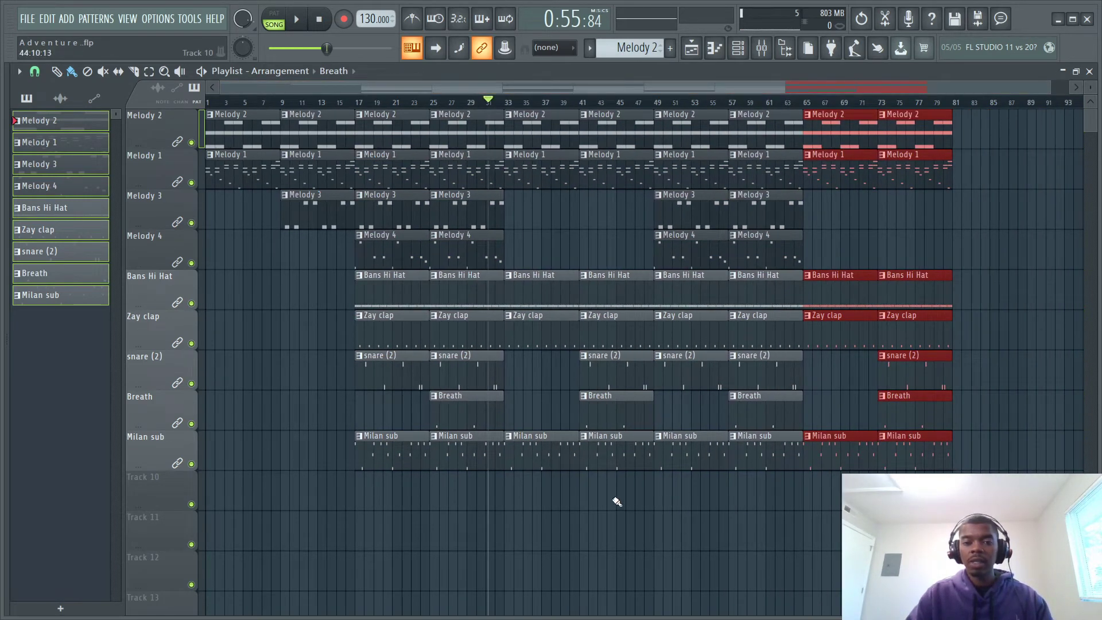
- Review how the two hooks alternate with the verses by highlighting bars 49 to 65 and 17 to 33
left_click_drag(678, 511, 779, 122)
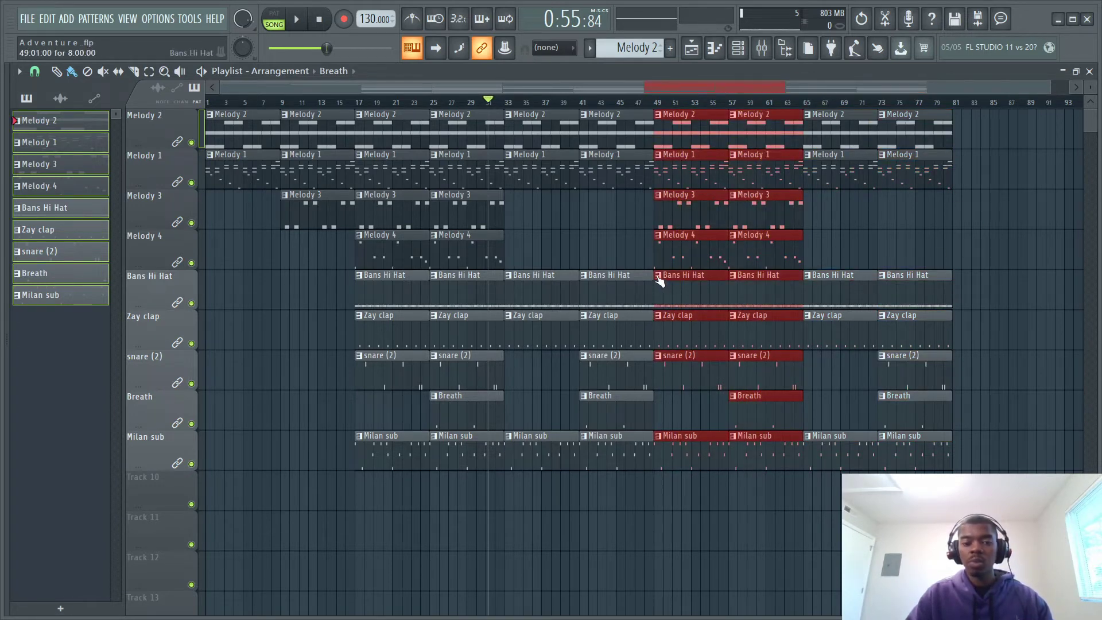
left_click_drag(391, 510, 470, 112)
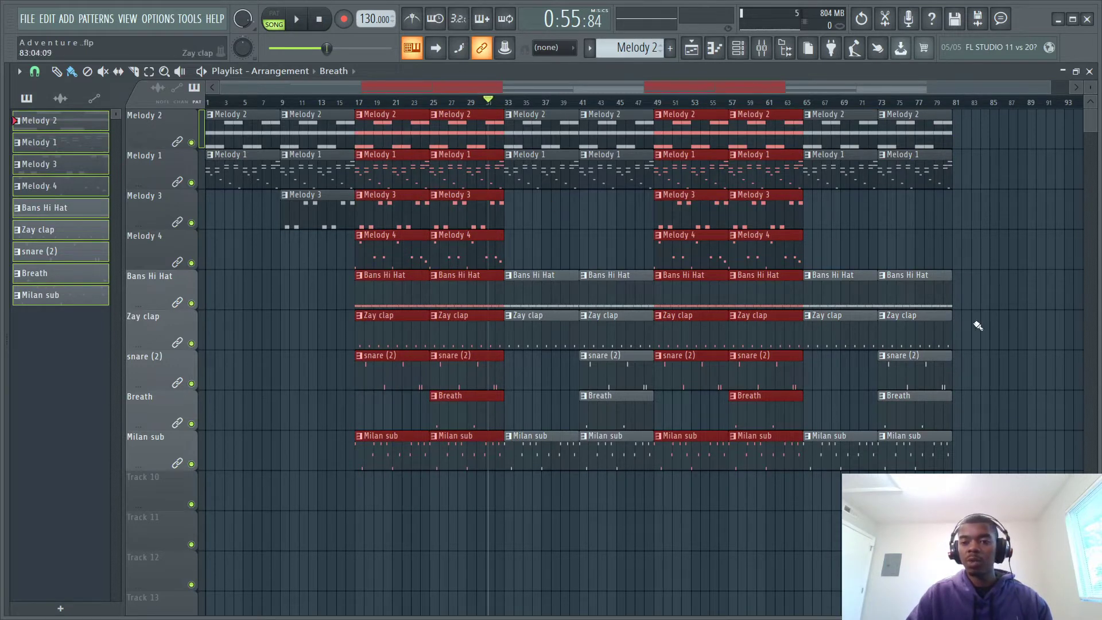
left_click(995, 264)
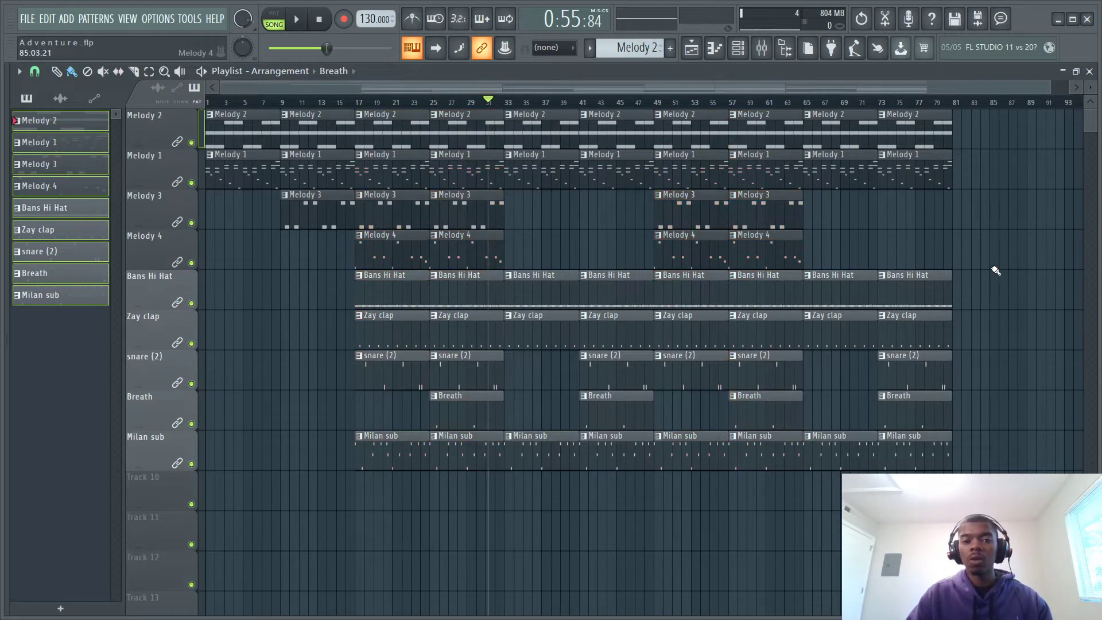
- Duplicate the intro clips from bars 1 to 17 and place the copies after the second verse, at bars 81 to 97
left_click_drag(322, 509, 975, 72)
left_click(1021, 246)
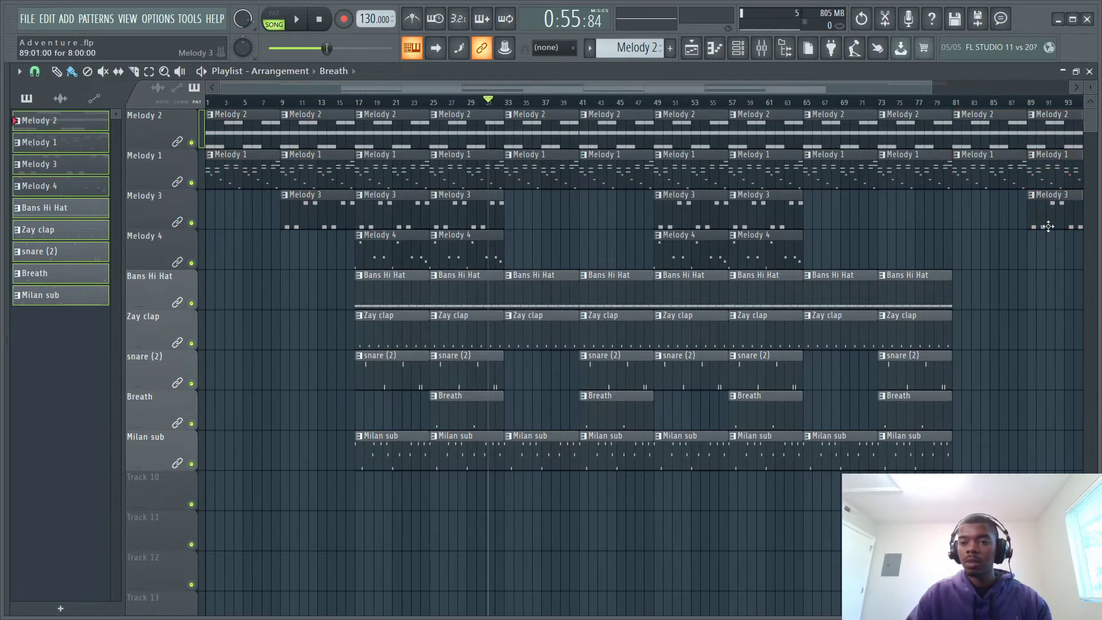
mouse_move(1060, 218)
left_mouse_down()
mouse_move(988, 210)
mouse_move(1059, 202)
left_mouse_up()
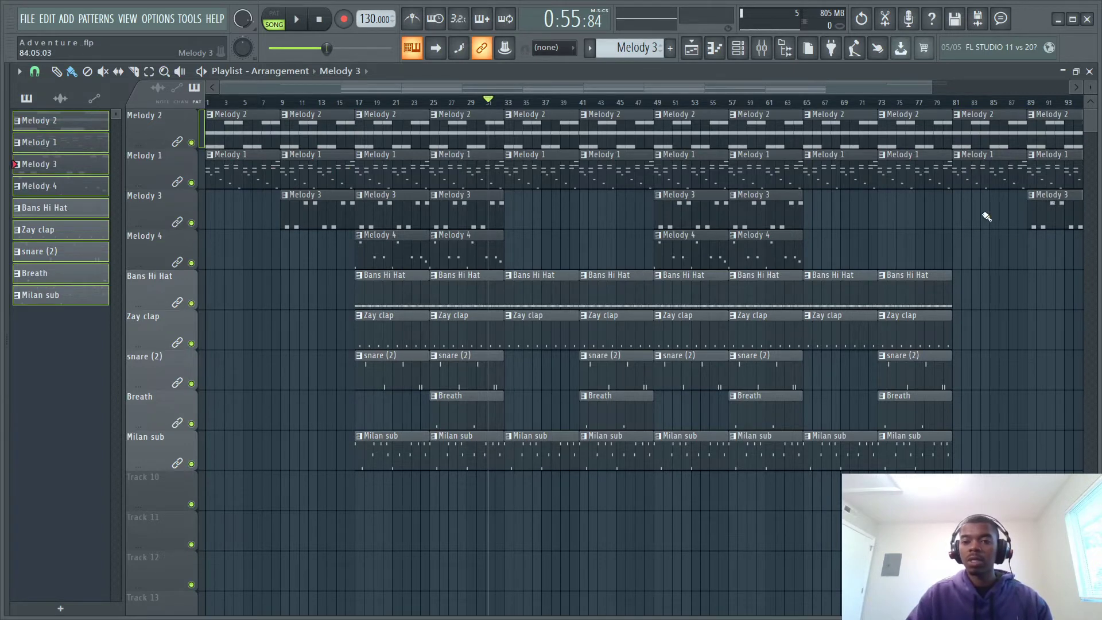
left_click_drag(931, 93, 1028, 92)
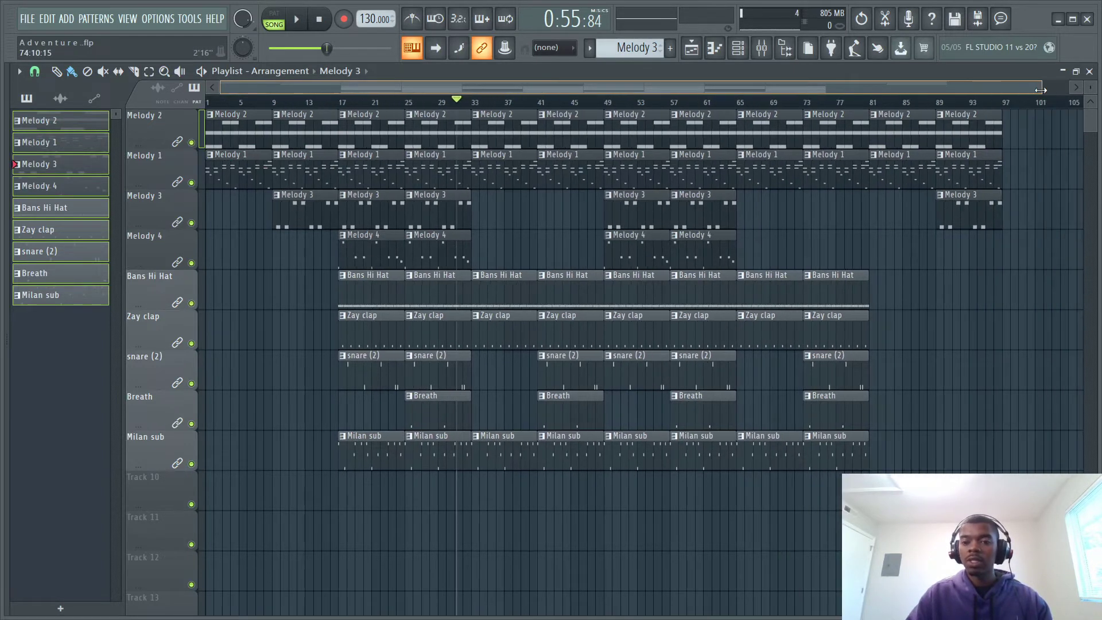
- Duplicate the Bans Hi Hat, Zay clap, snare (2) and Breath clips from bars 73 to 81 twice to fill bars 81 to 97
left_click_drag(856, 232, 830, 402)
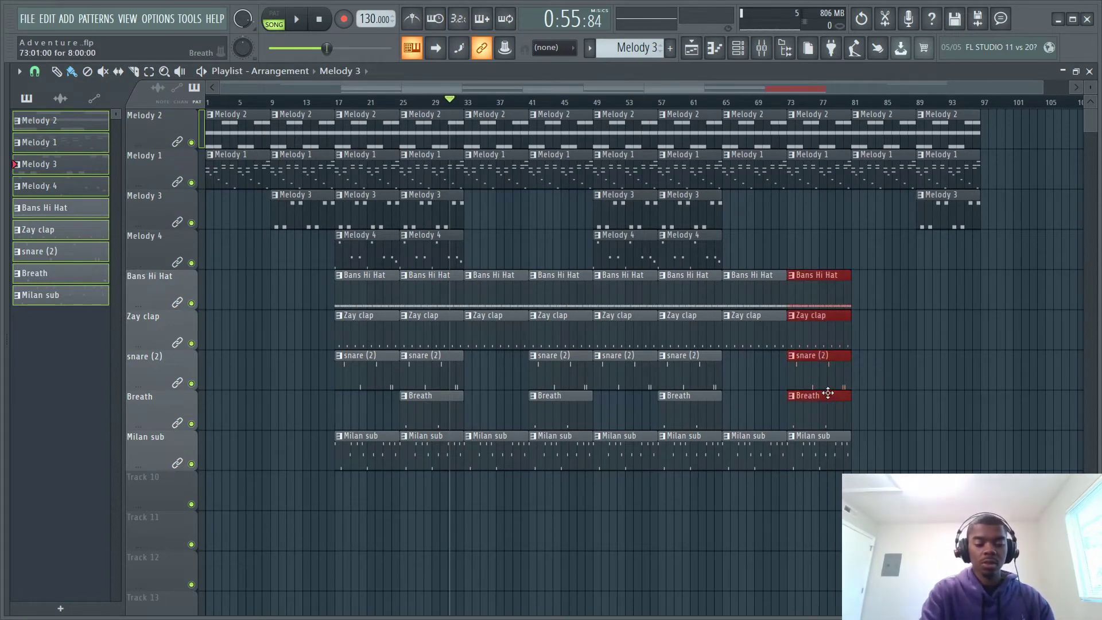
key("ctrl+b")
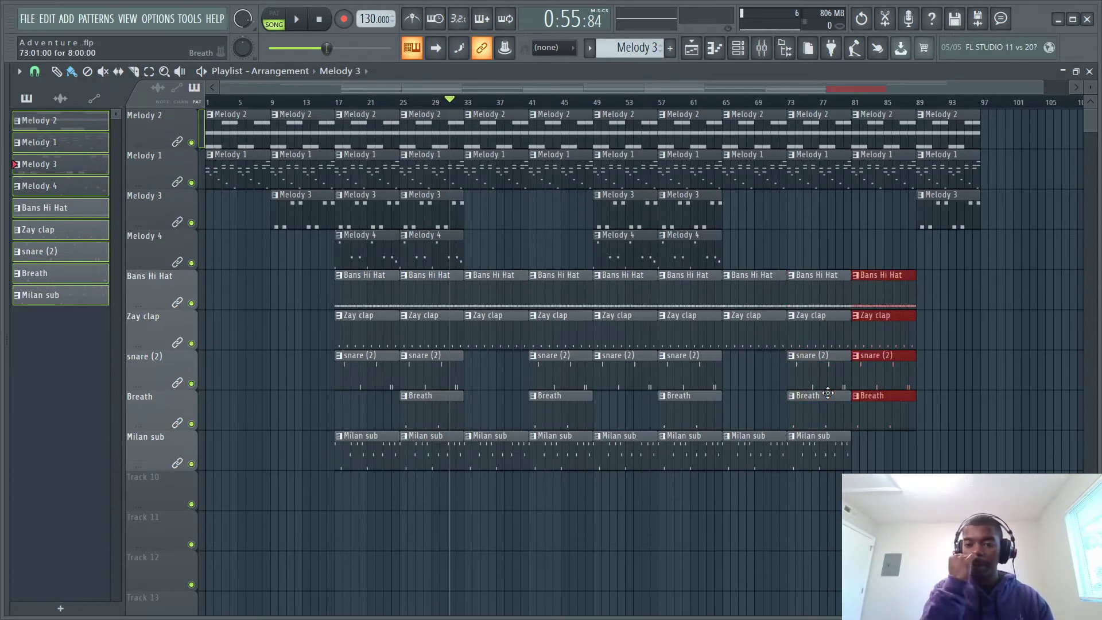
key("ctrl+b")
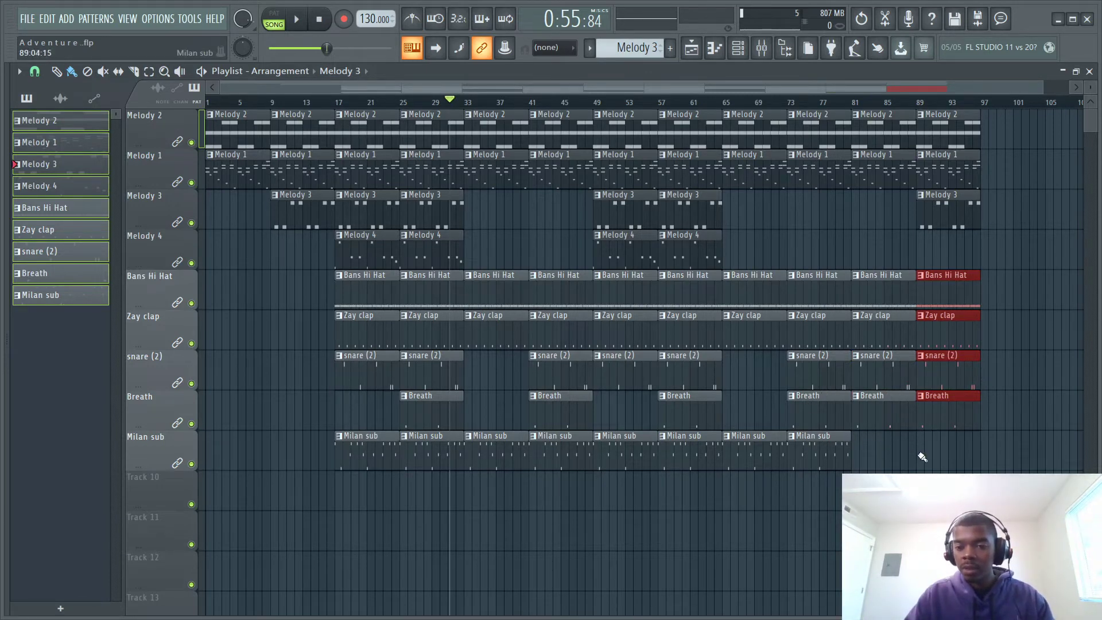
- Delete the Breath clip from bars 73 to 81 and the Bans Hi Hat and Zay clap clips from bars 81 to 89
right_click(835, 414)
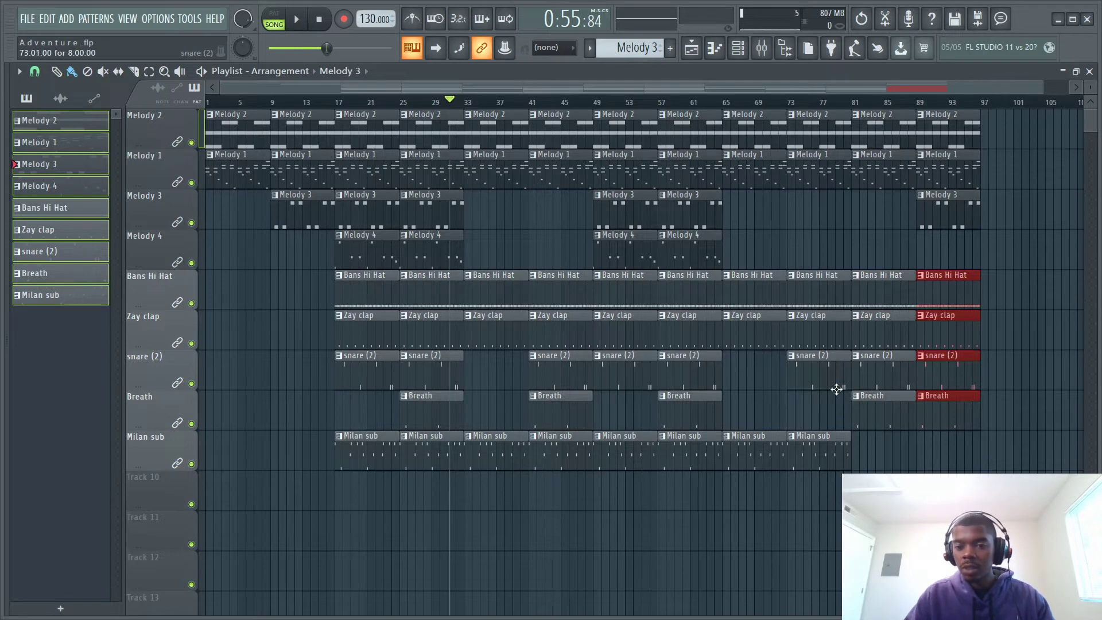
right_click(885, 293)
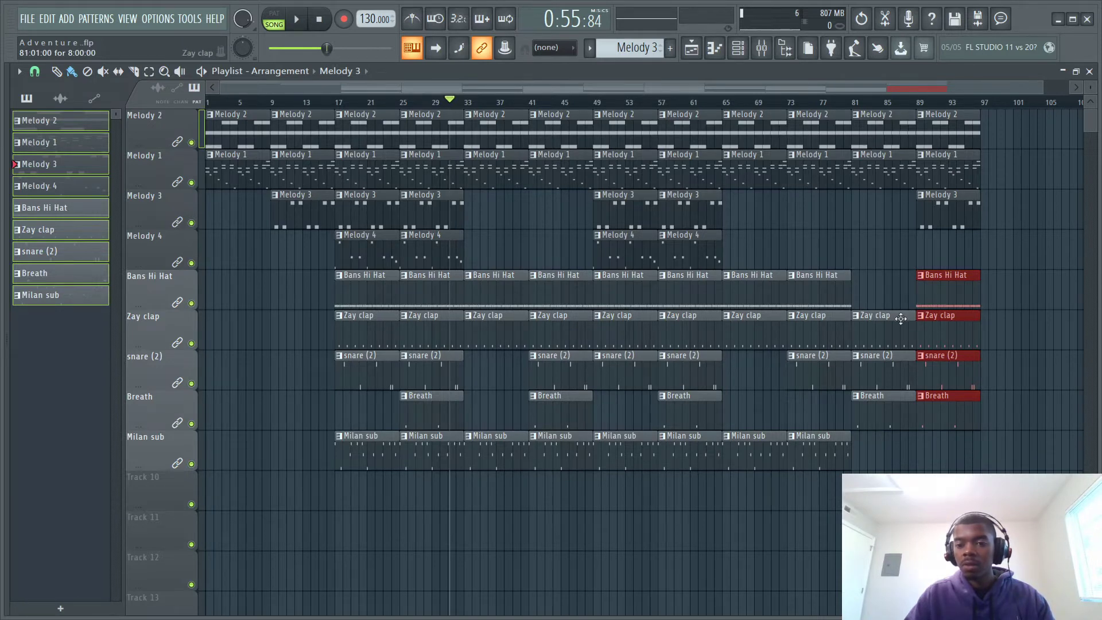
right_click(900, 319)
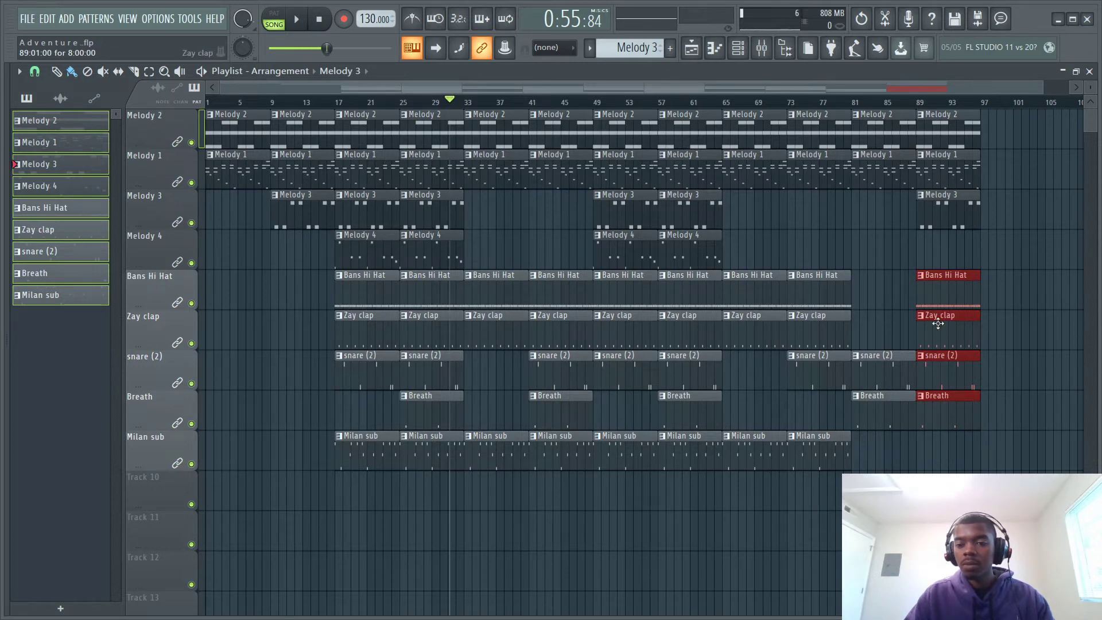
left_click(910, 497, "ctrl")
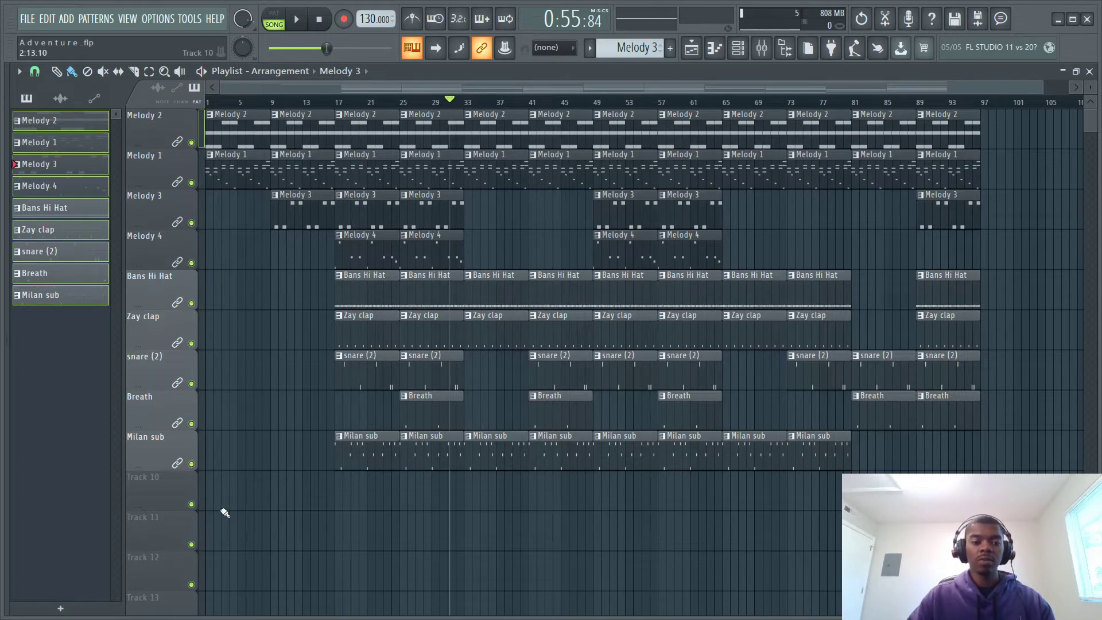
- Review the arrangement section by section, highlighting the intro, first hook, first verse, second hook, second verse and outro in turn
left_click_drag(223, 513, 324, 111)
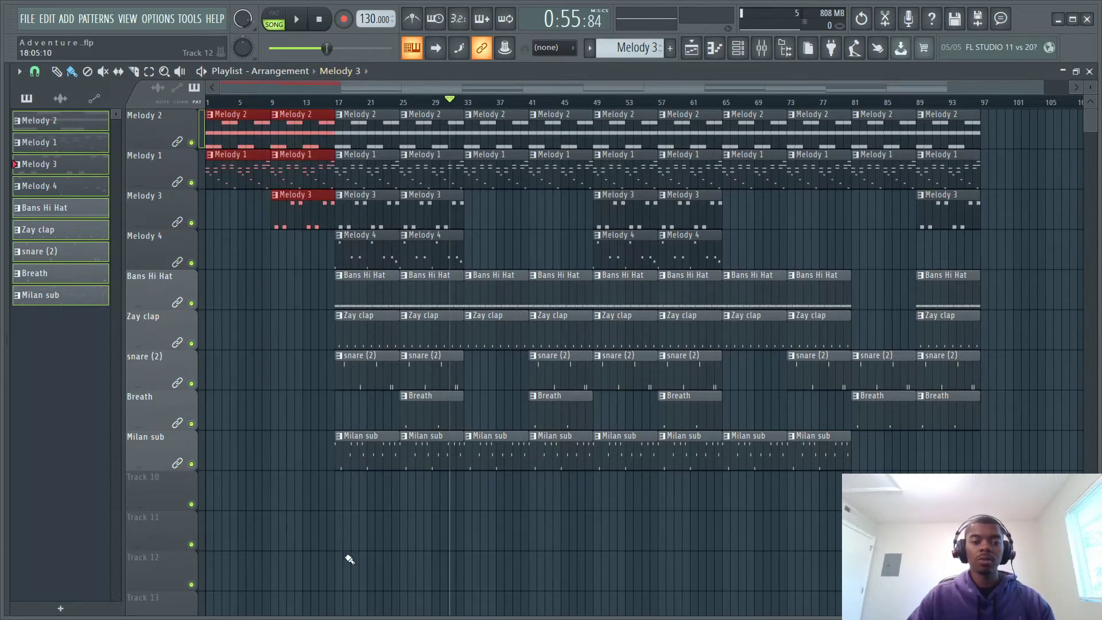
left_click_drag(352, 555, 453, 116)
left_click(463, 525, "ctrl")
left_click_drag(484, 540, 580, 103)
left_click(591, 513, "ctrl")
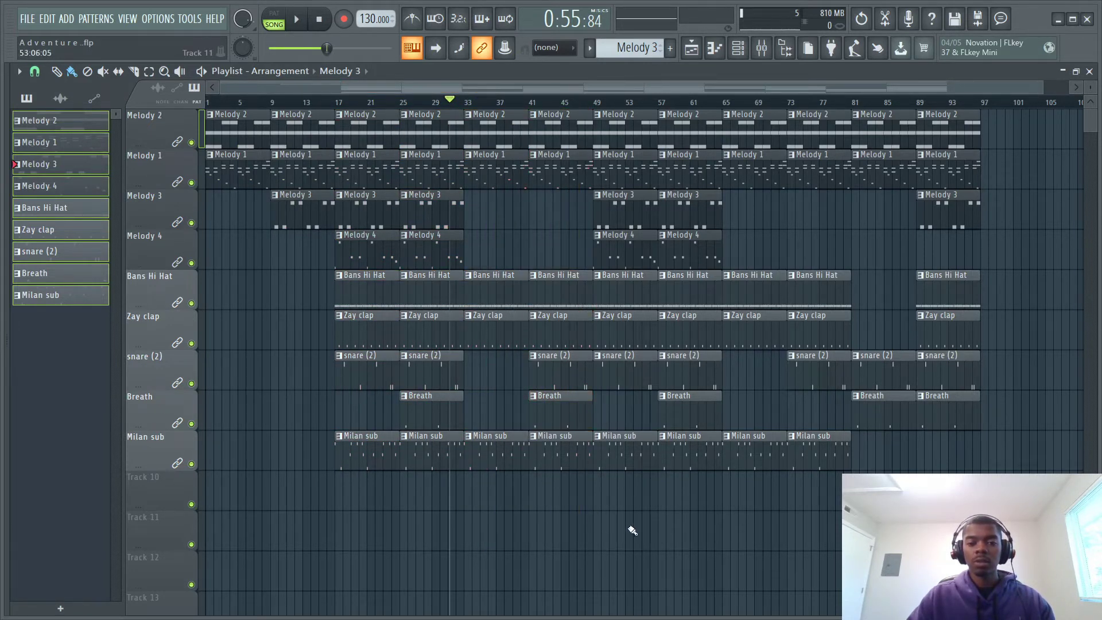
left_click_drag(613, 532, 693, 111)
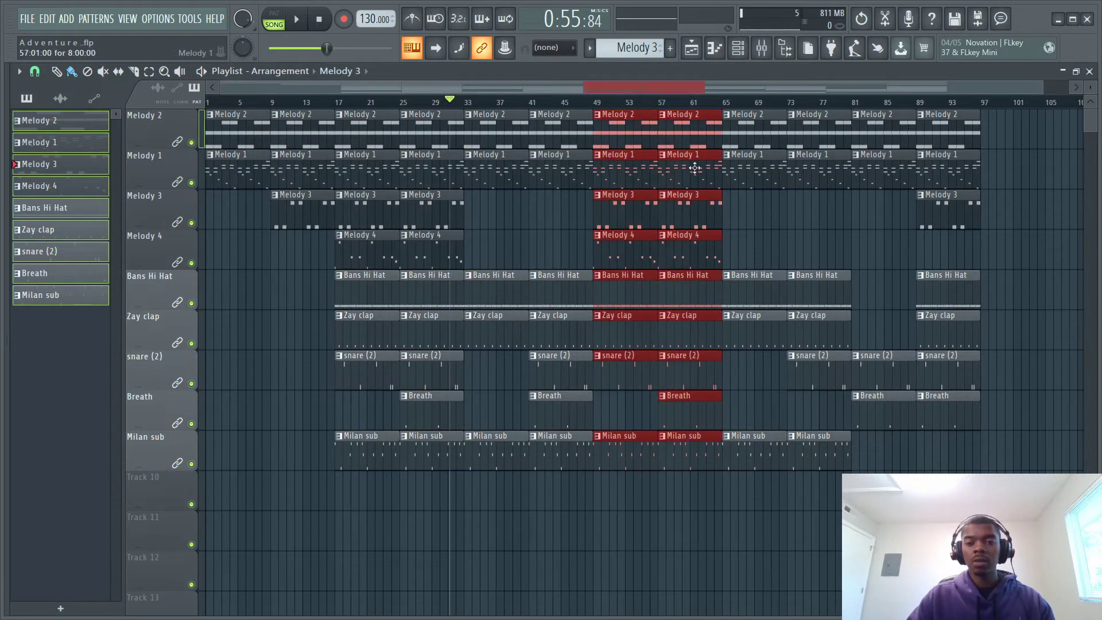
left_click(701, 546, "ctrl")
mouse_move(752, 550)
left_mouse_down()
mouse_move(773, 363)
mouse_move(826, 95)
left_mouse_up()
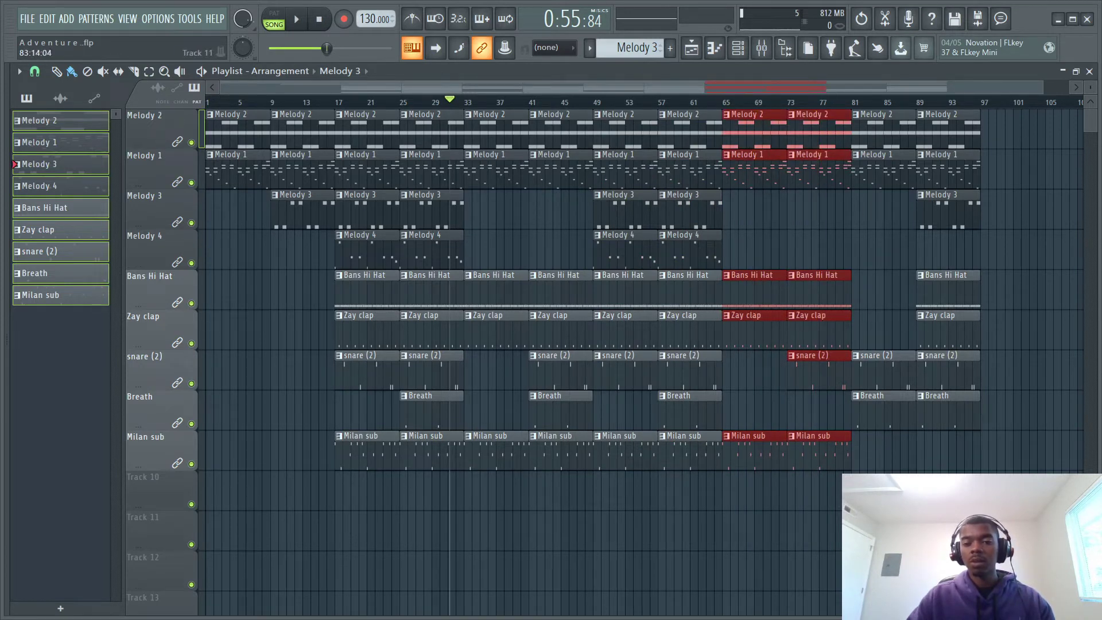
left_click_drag(872, 474, 958, 117)
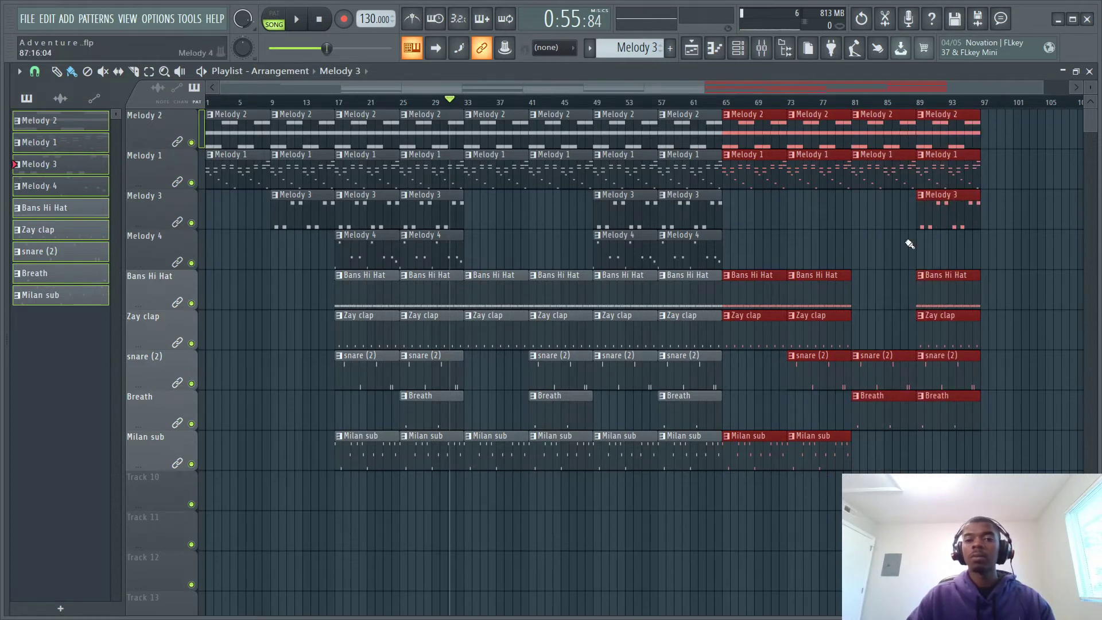
- Check the song's length at the end of the last clips, and return the playhead to the start
left_click(977, 103)
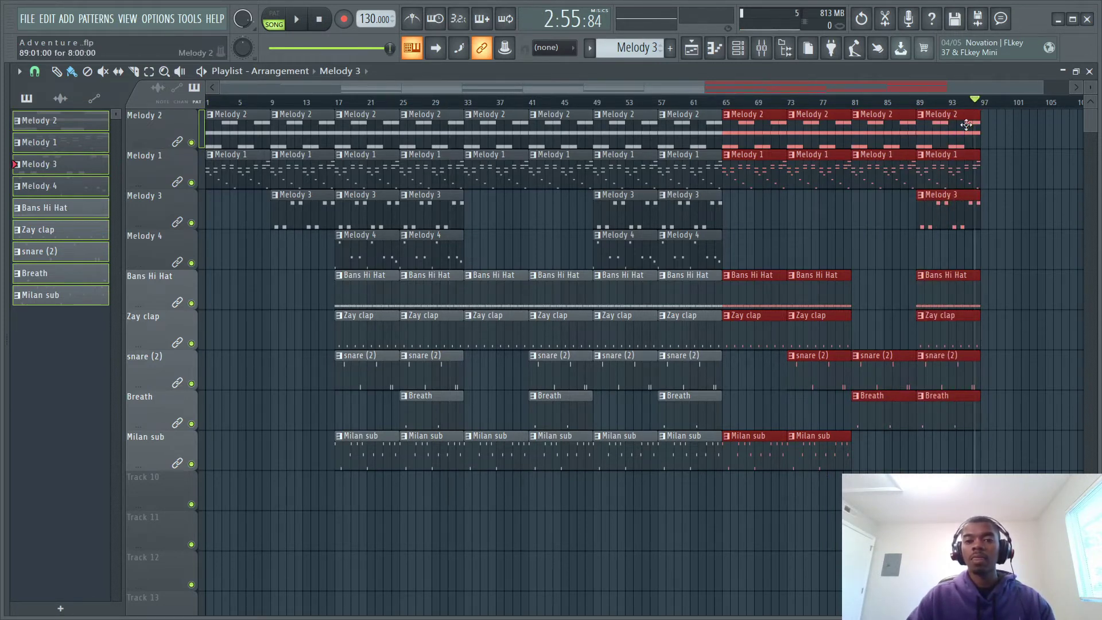
left_click(953, 149)
mouse_move(983, 102)
left_mouse_down()
mouse_move(748, 147)
mouse_move(136, 192)
left_mouse_up()
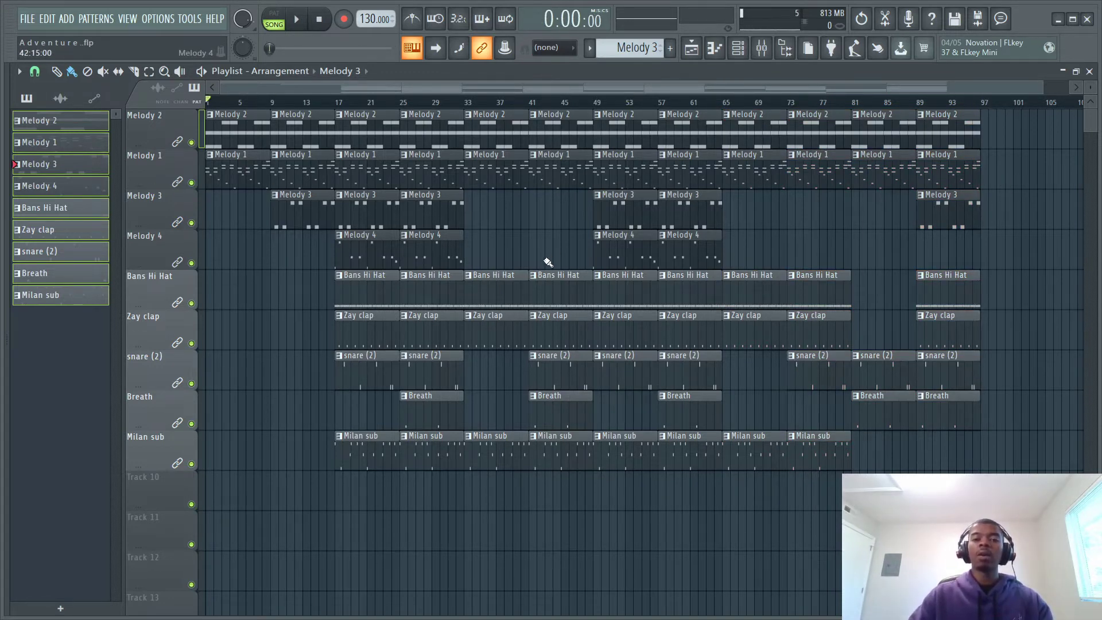
- Add a Melody 3 clip at bar 81 and a Melody 4 clip at bar 89, and play the song from the start
left_click(857, 223)
left_click(920, 257)
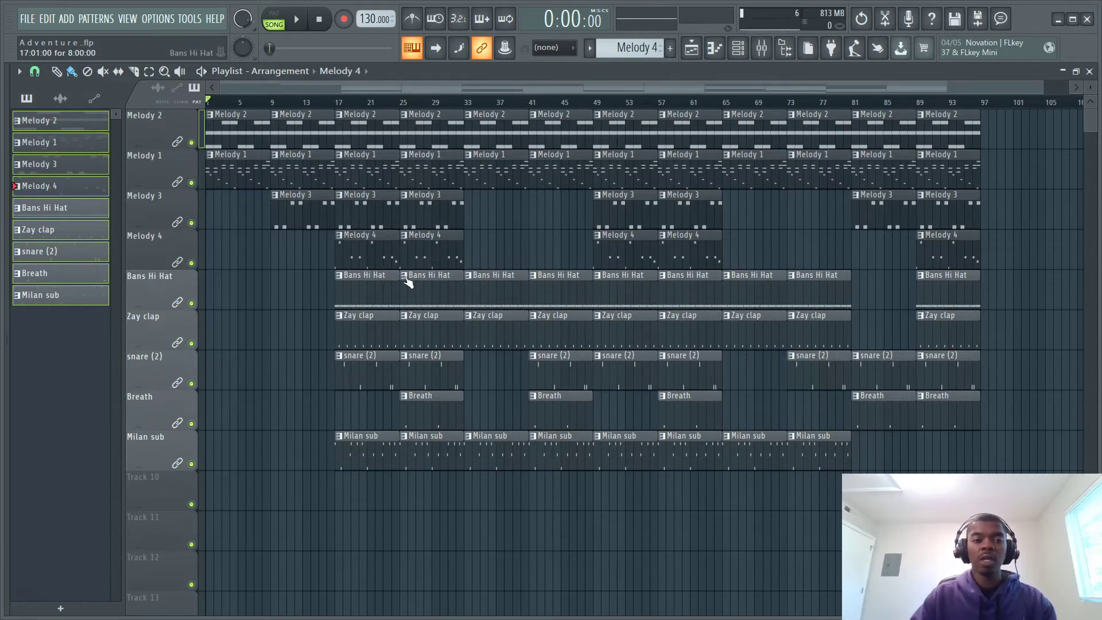
left_click(300, 21)
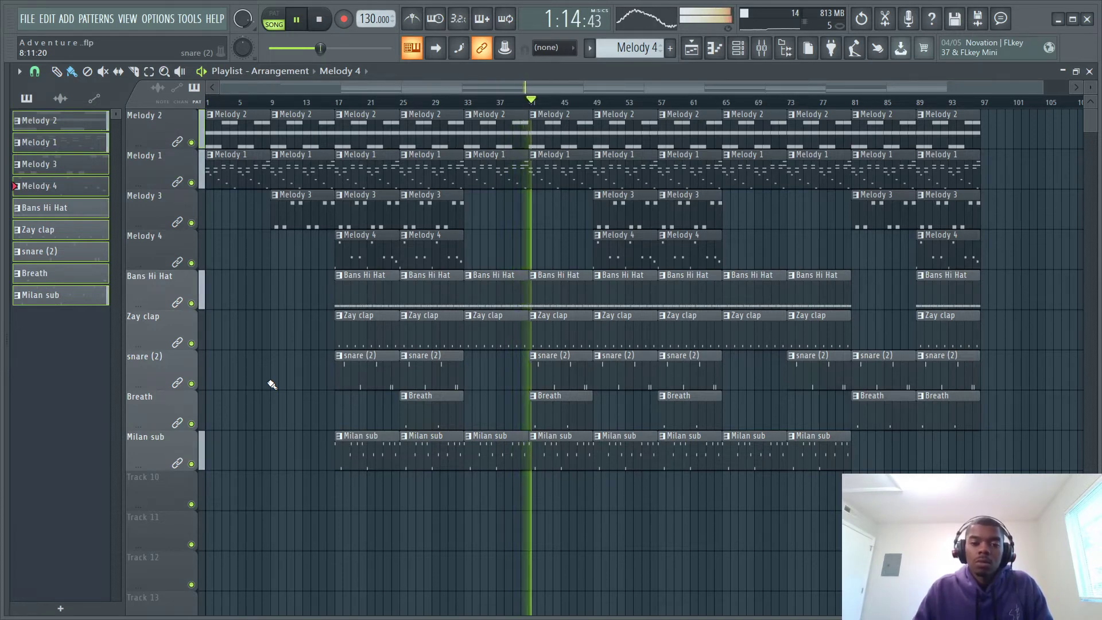
- Add Melody 3 clips to the second half of each verse, at bars 41 and 73
left_click(538, 210)
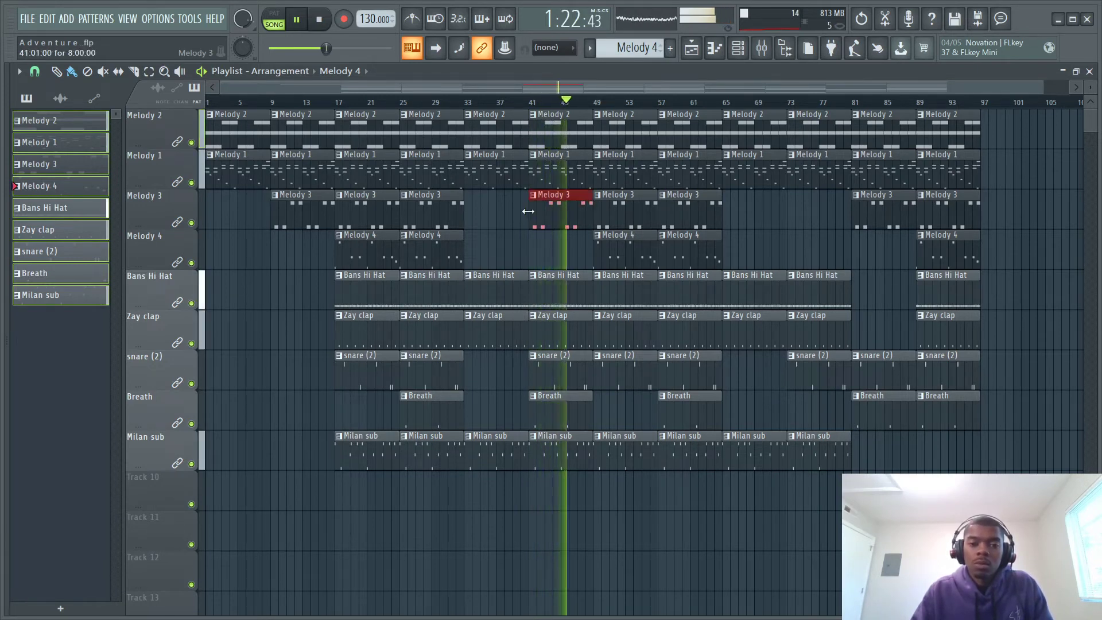
right_click(549, 210)
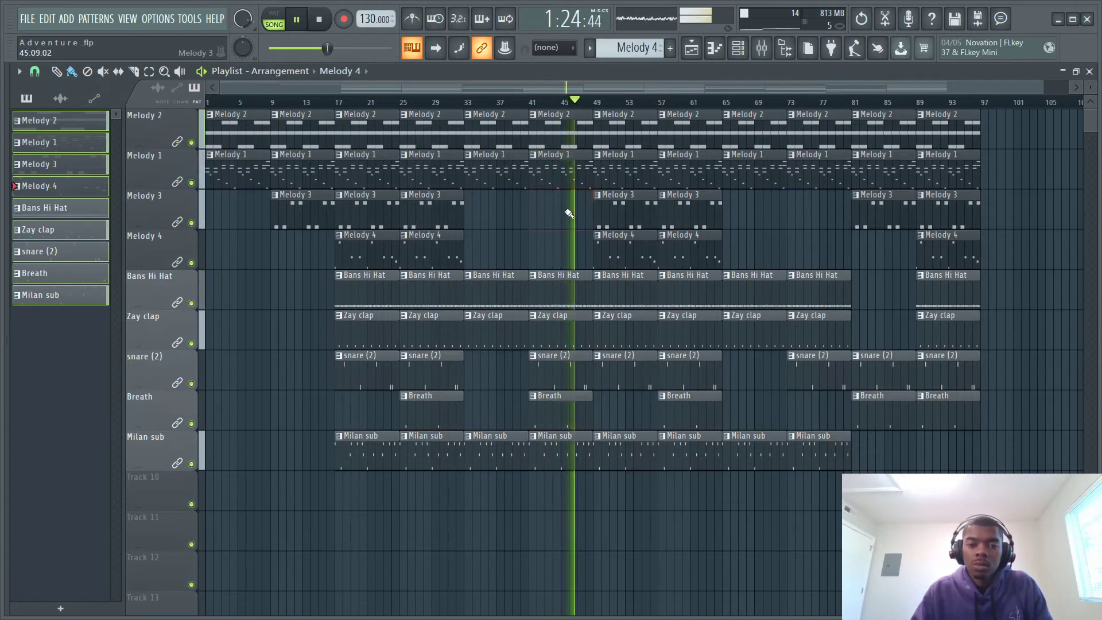
left_click(534, 219)
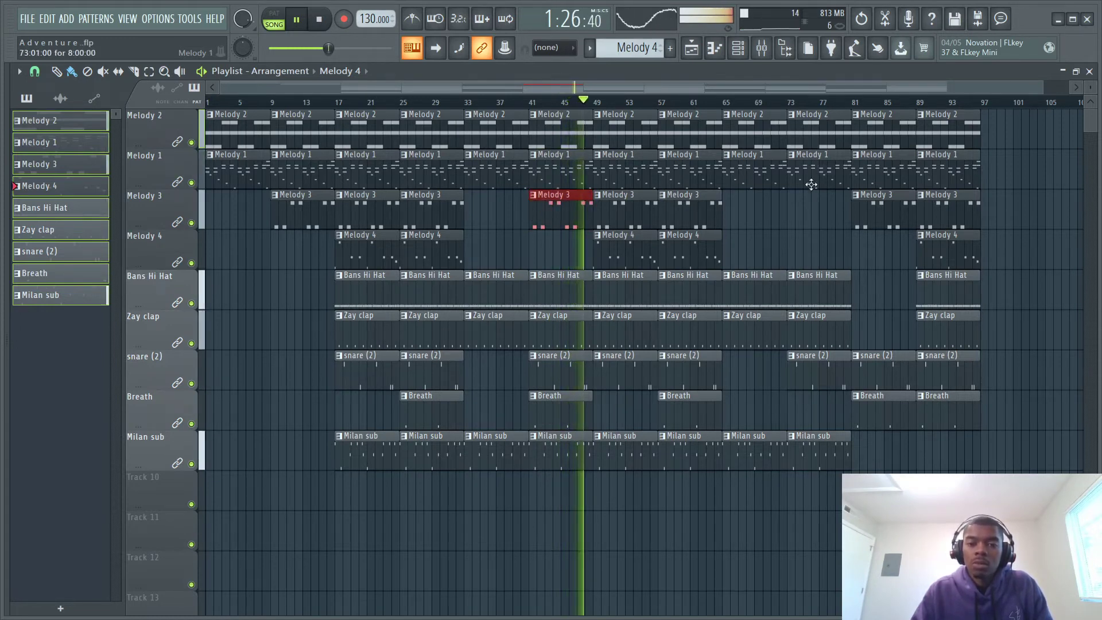
left_click(790, 215)
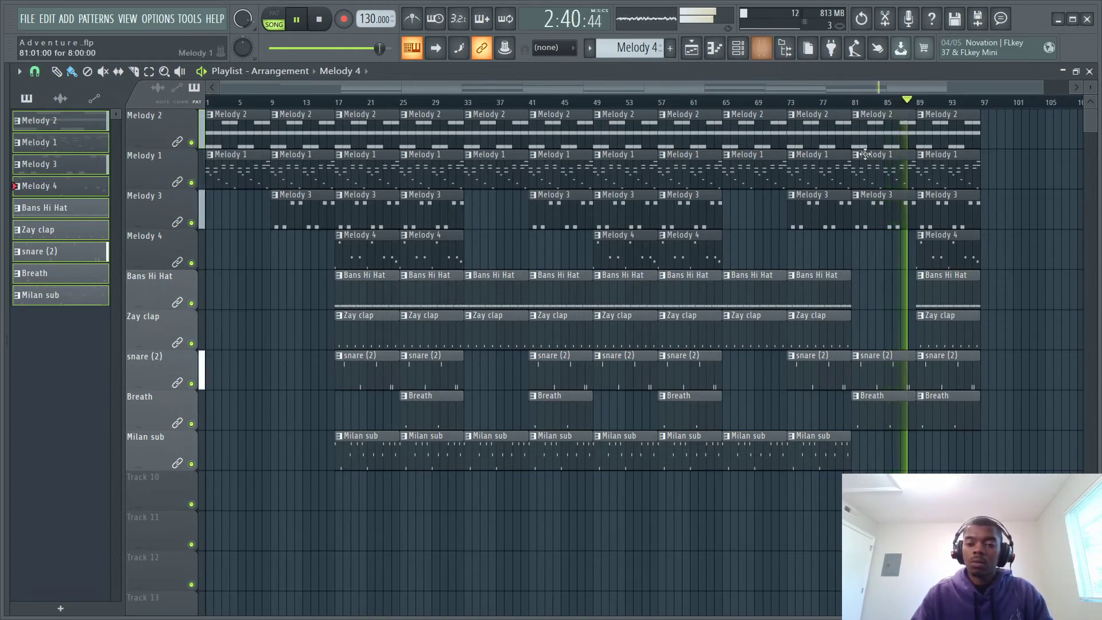
- Add a Milan sub clip at bar 89, stop playback, and select all clips in bars 89 to 97
left_click(930, 457)
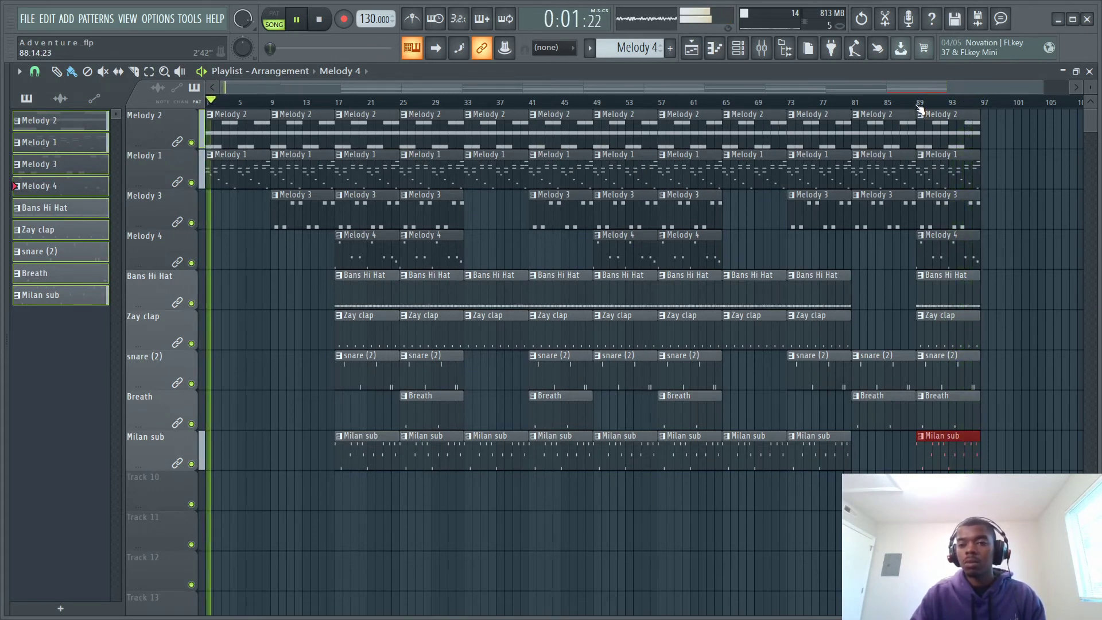
key("space")
left_click_drag(919, 106, 943, 108)
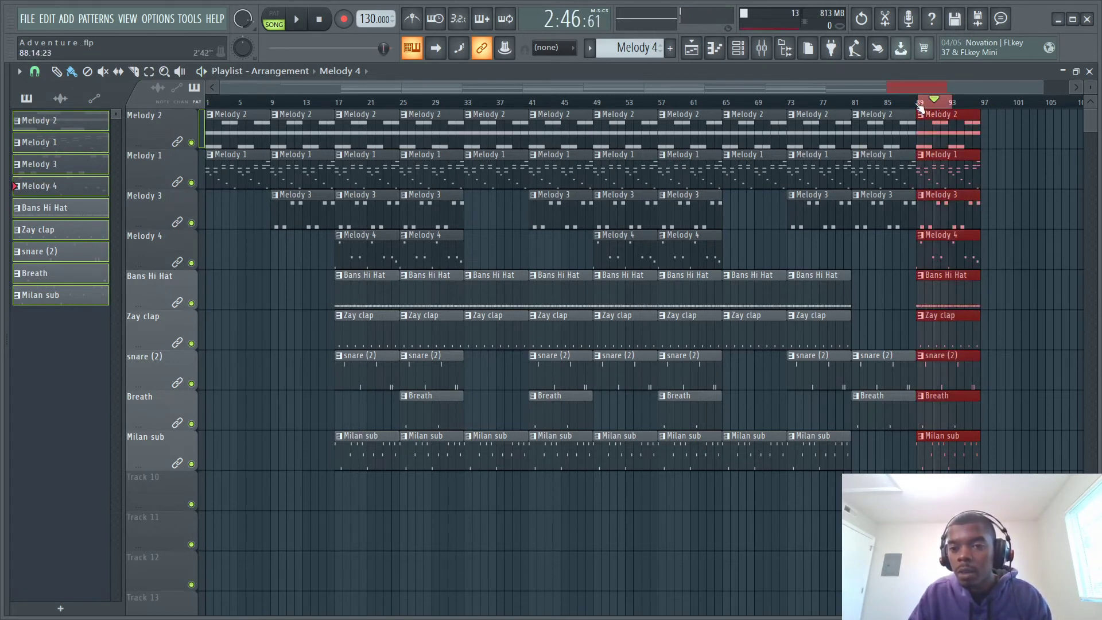
- Create a master volume automation clip for the outro, covering bars 89 to 97
left_click_drag(918, 106, 980, 110)
left_click(918, 107)
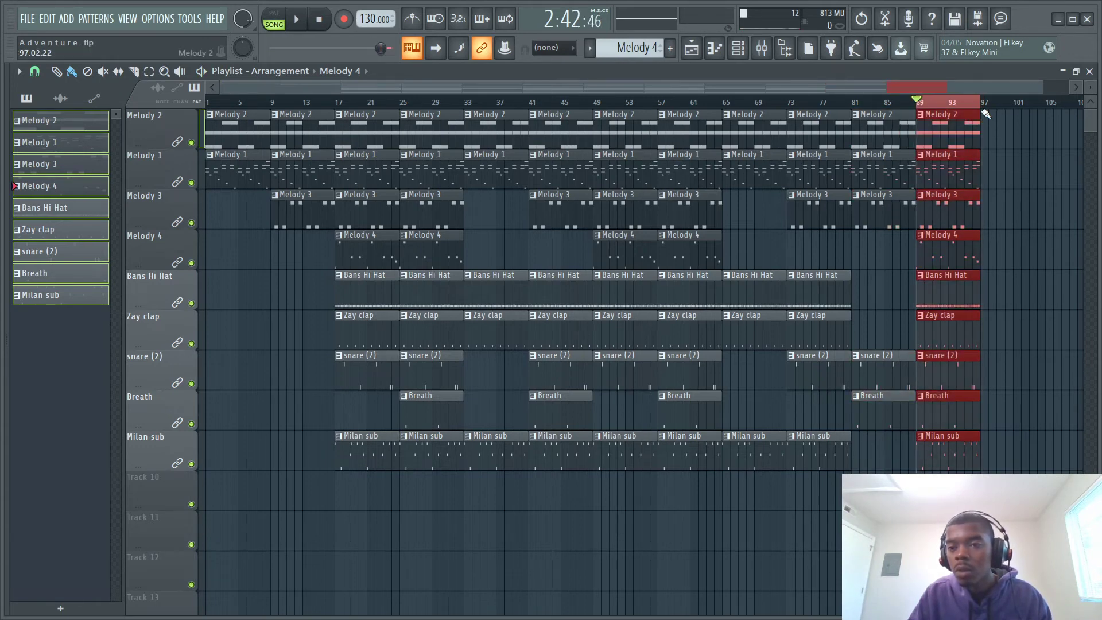
left_click(762, 47)
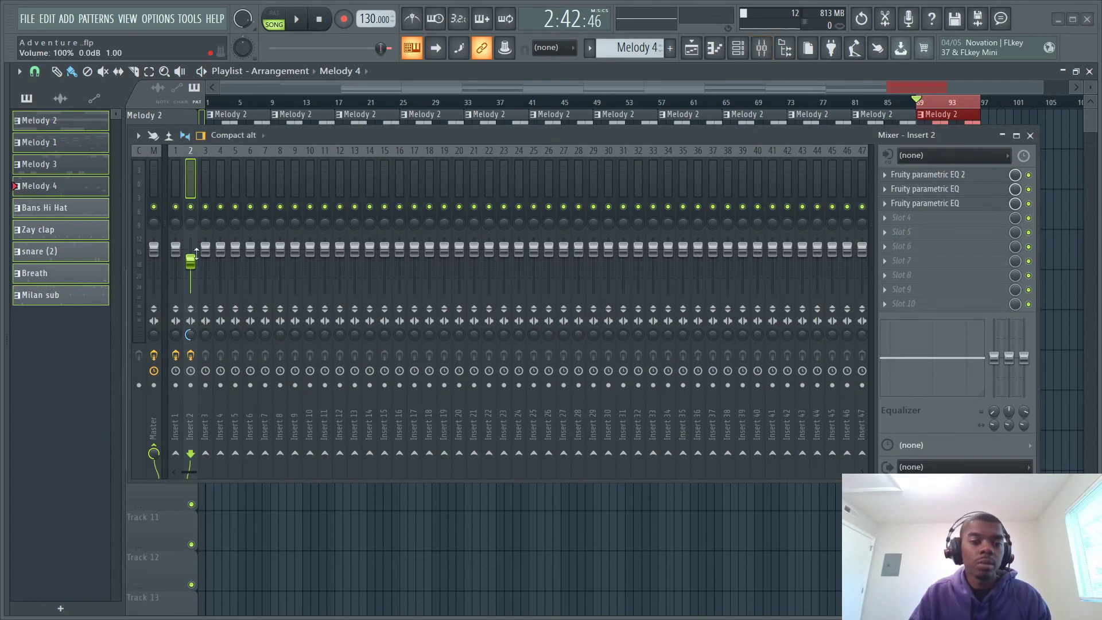
right_click(156, 257)
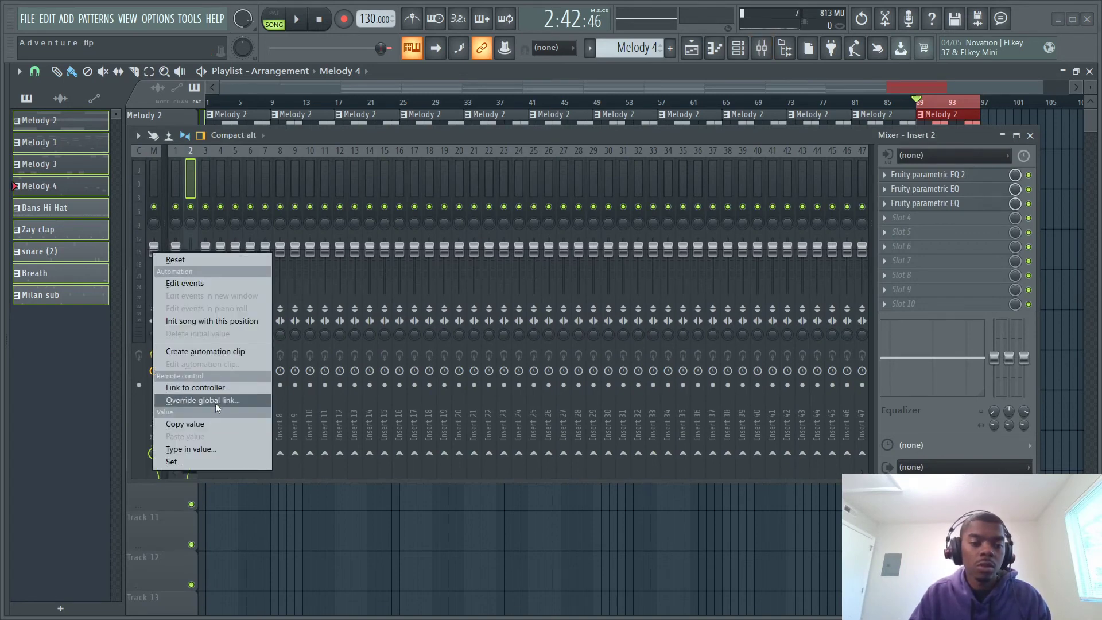
left_click(224, 353)
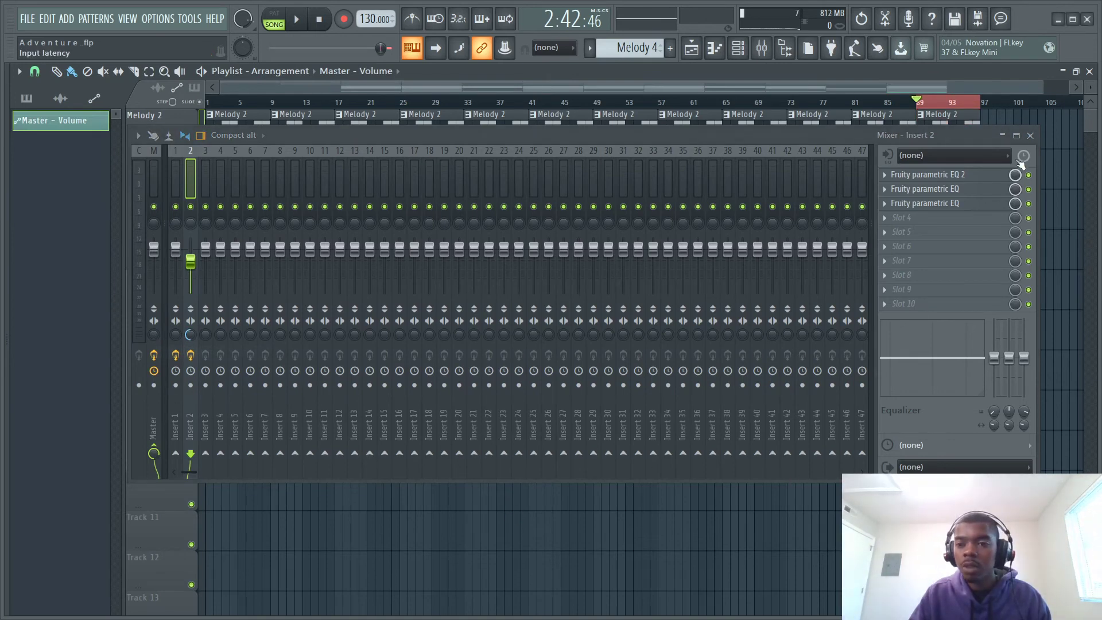
left_click(1030, 136)
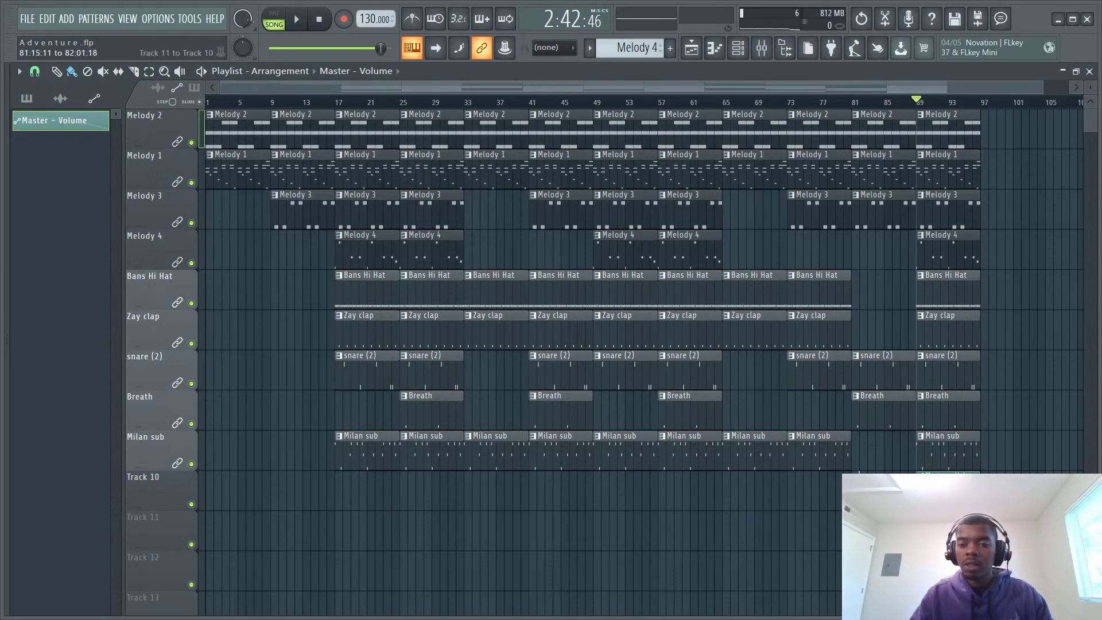
- Move all clips from bar 49 to the end of the song eight bars later, leaving a gap at bar 49
left_click_drag(861, 520, 884, 224)
left_click_drag(756, 510, 887, 117)
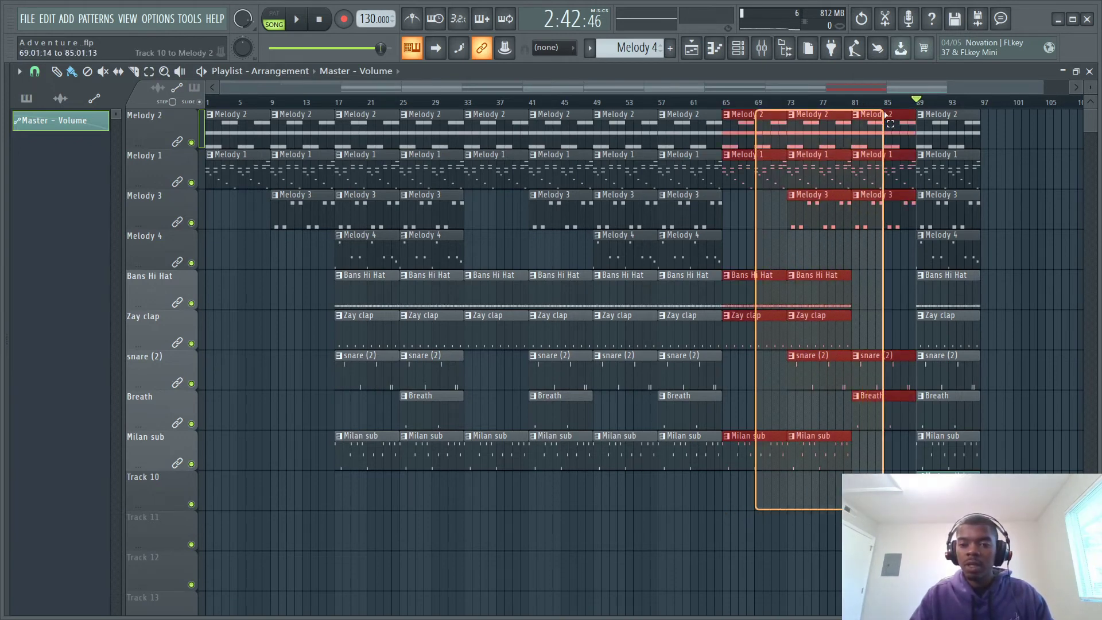
left_click_drag(751, 509, 893, 126)
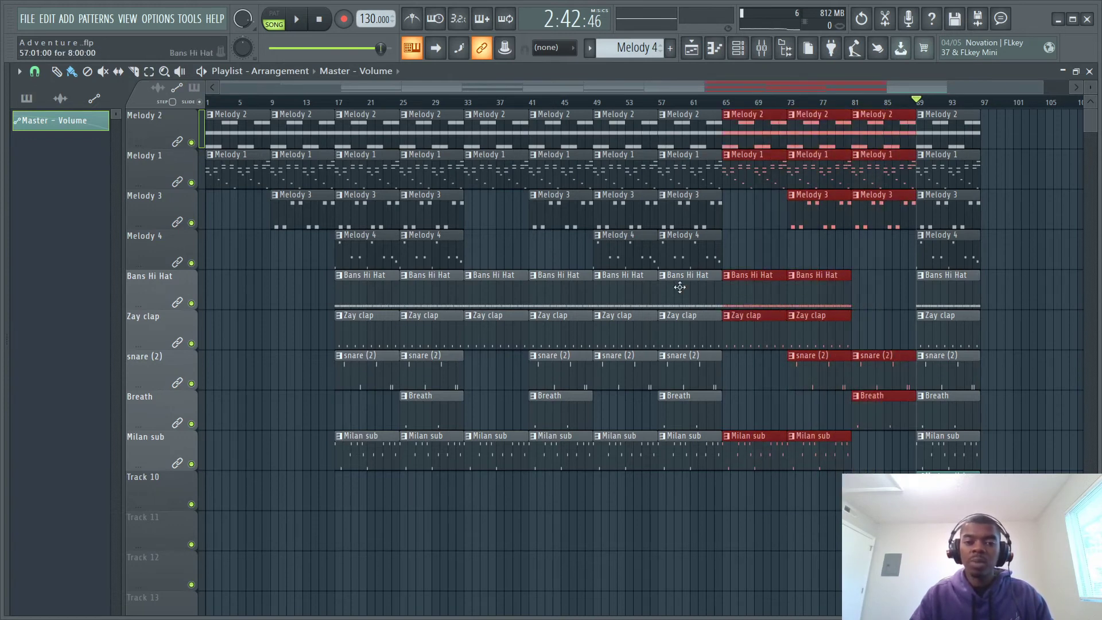
left_click_drag(475, 509, 577, 139)
left_click_drag(617, 548, 984, 105)
left_click_drag(626, 124, 691, 124)
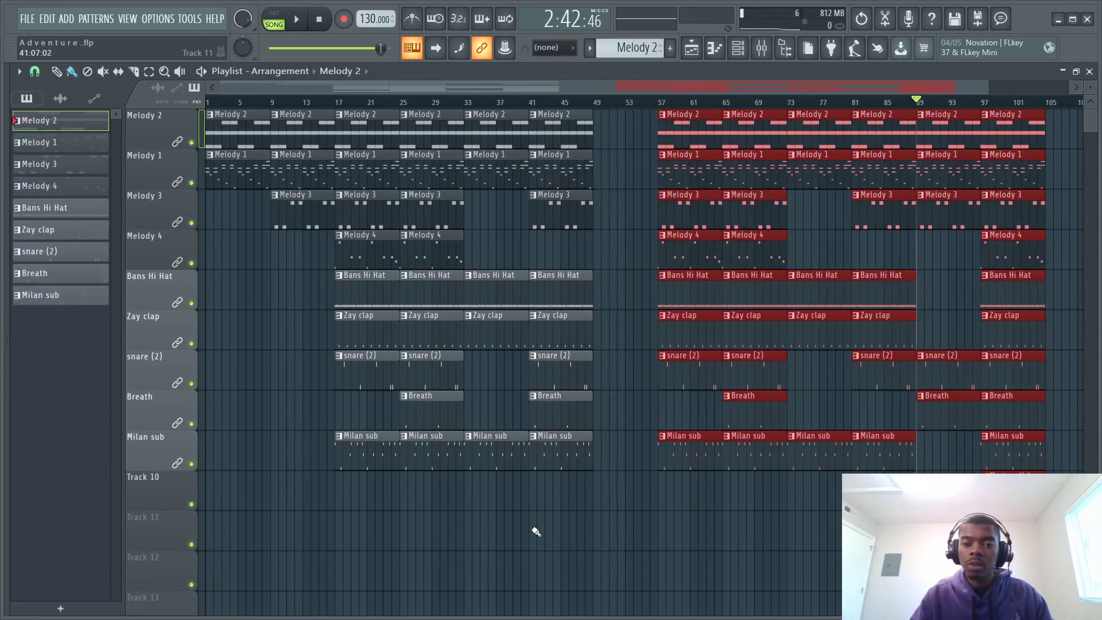
- Duplicate the clips in bars 41 to 49 to bar 49, and delete the copied Milan sub, Breath and snare (2) clips
left_click_drag(538, 551, 582, 194)
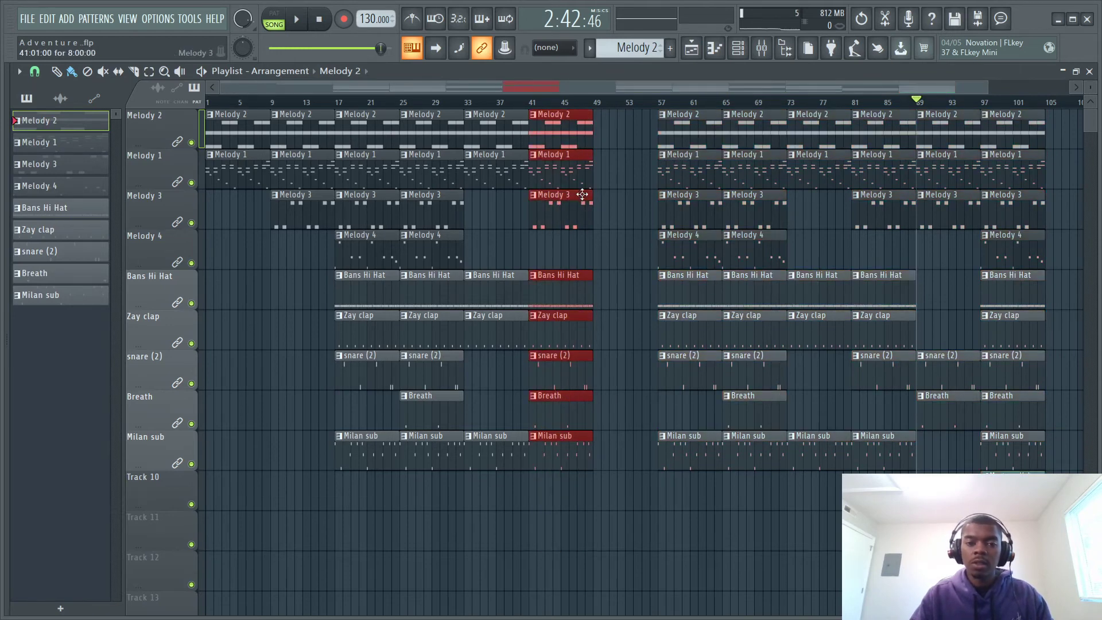
key("ctrl+b")
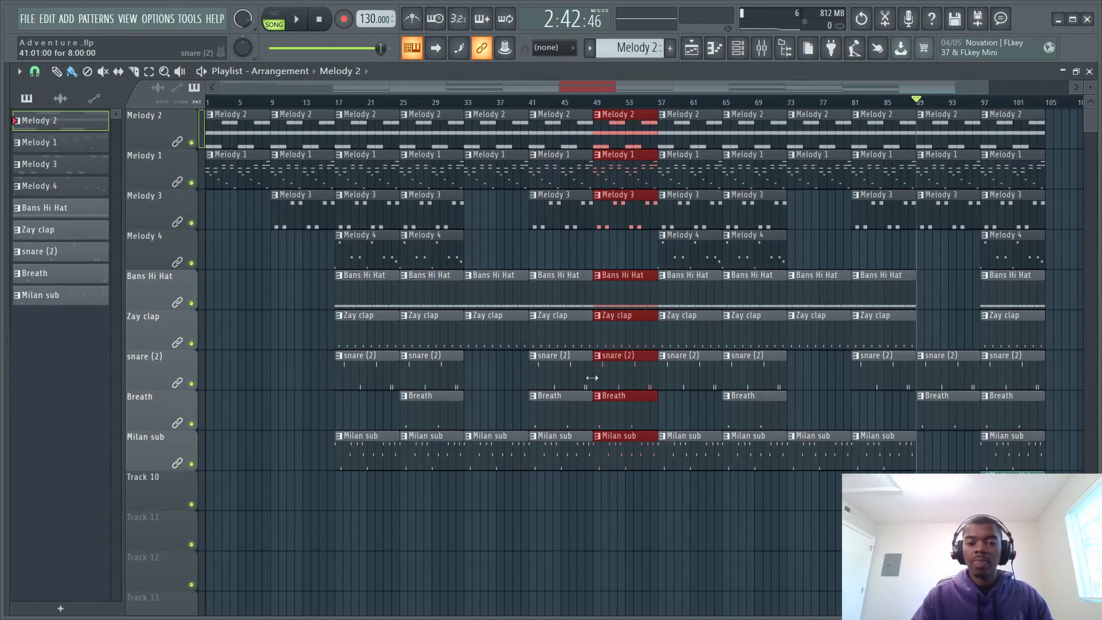
right_click(636, 455)
right_click(632, 402)
right_click(634, 358)
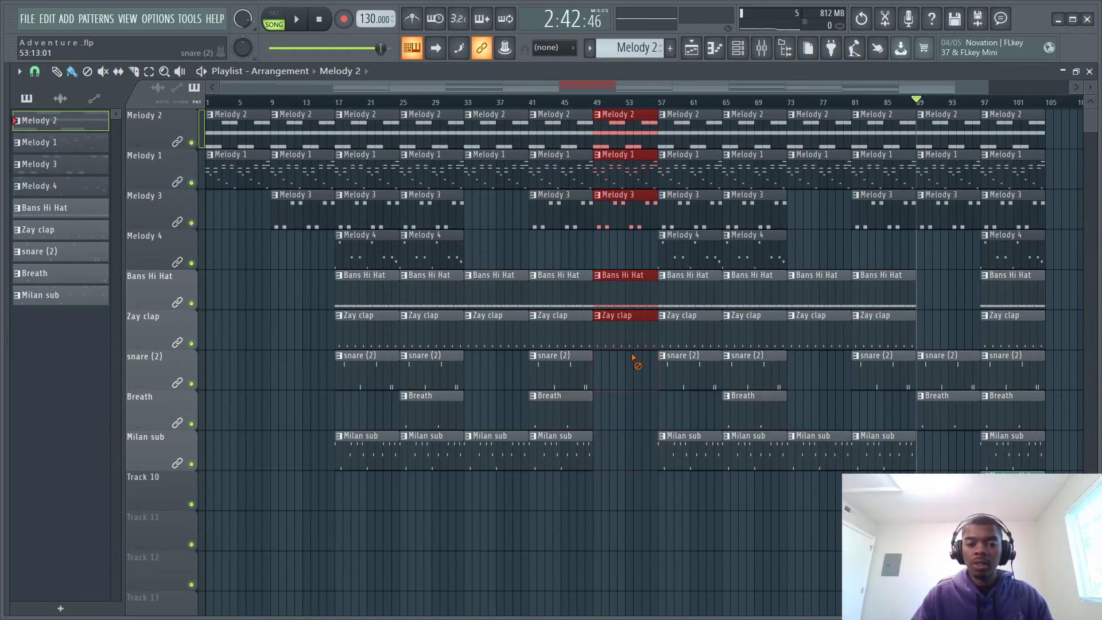
- Duplicate the bar 41 snare (2) clip to bar 49, and delete the Zay clap and Bans Hi Hat clips there
left_click(598, 373, "ctrl")
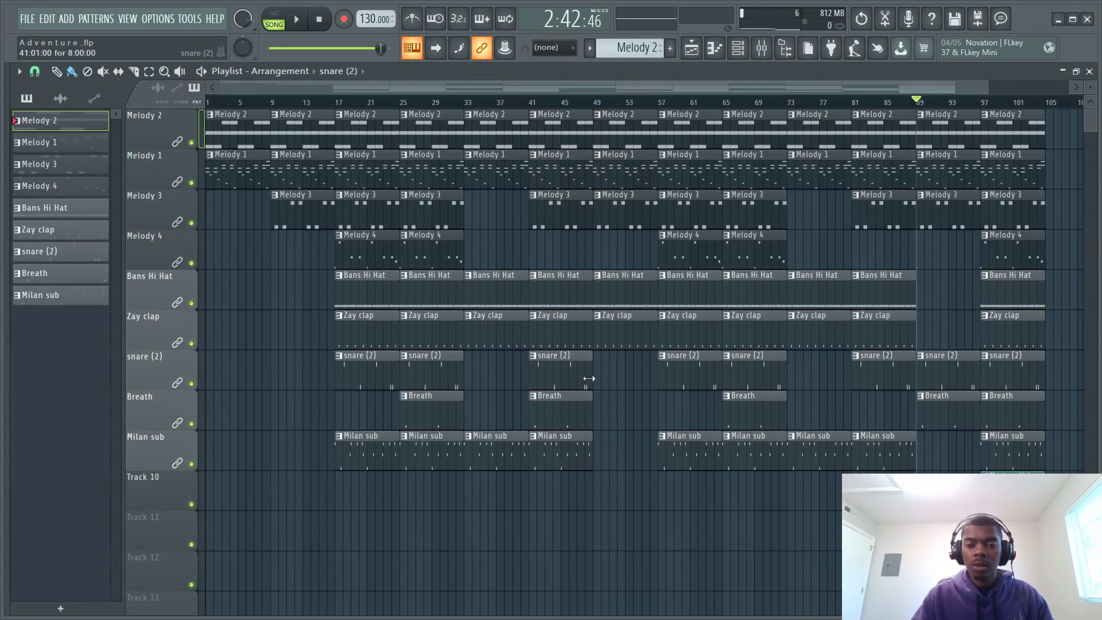
left_click(585, 375)
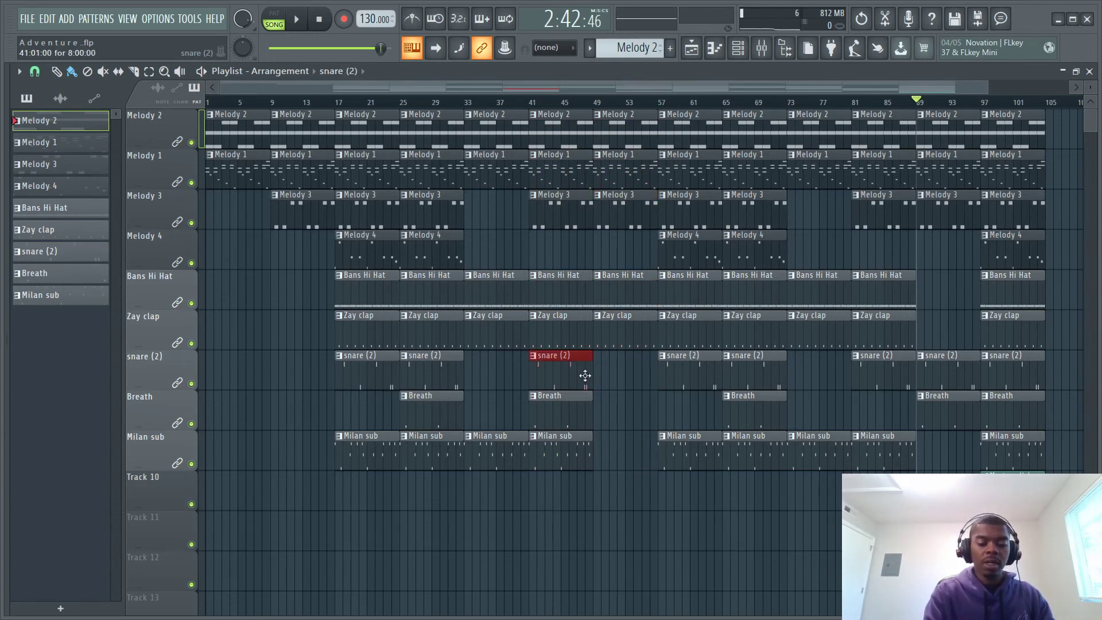
key("ctrl+b")
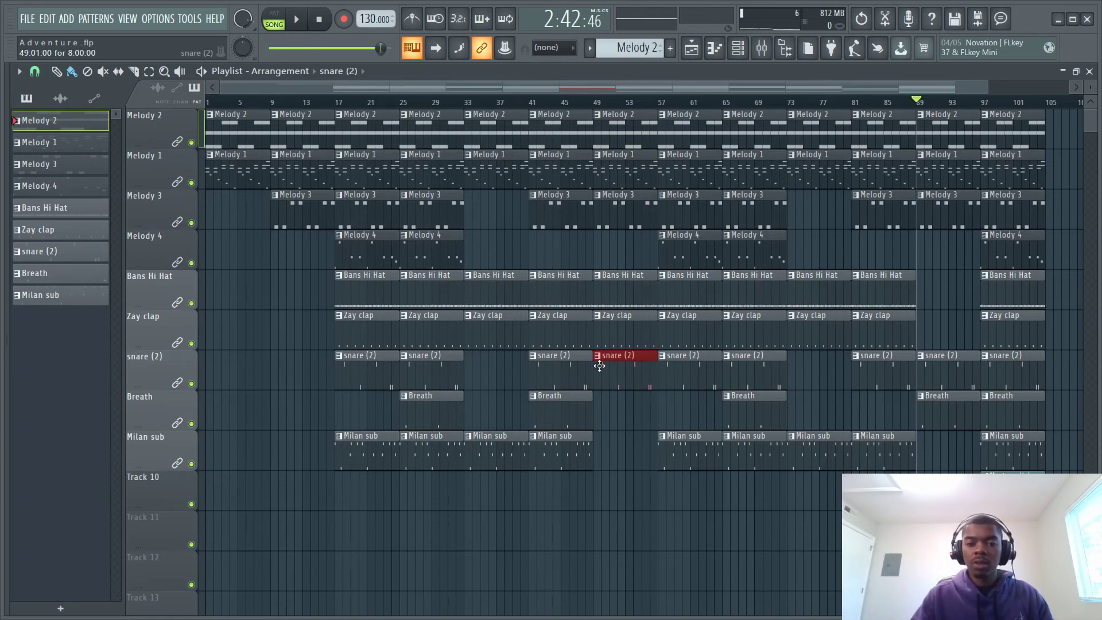
right_click(627, 321)
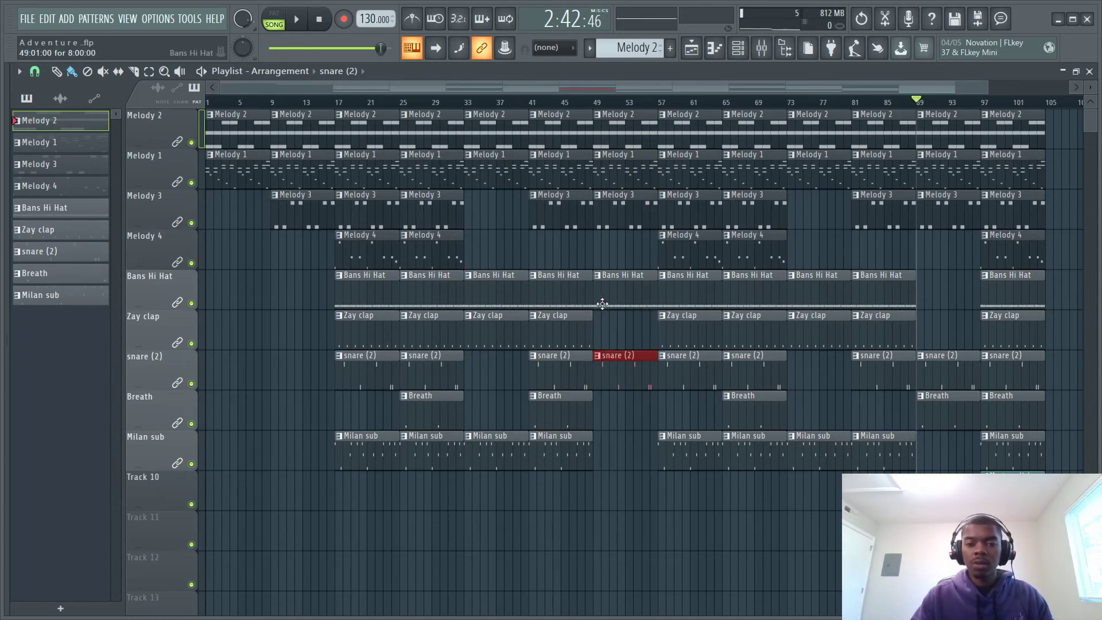
right_click(628, 288)
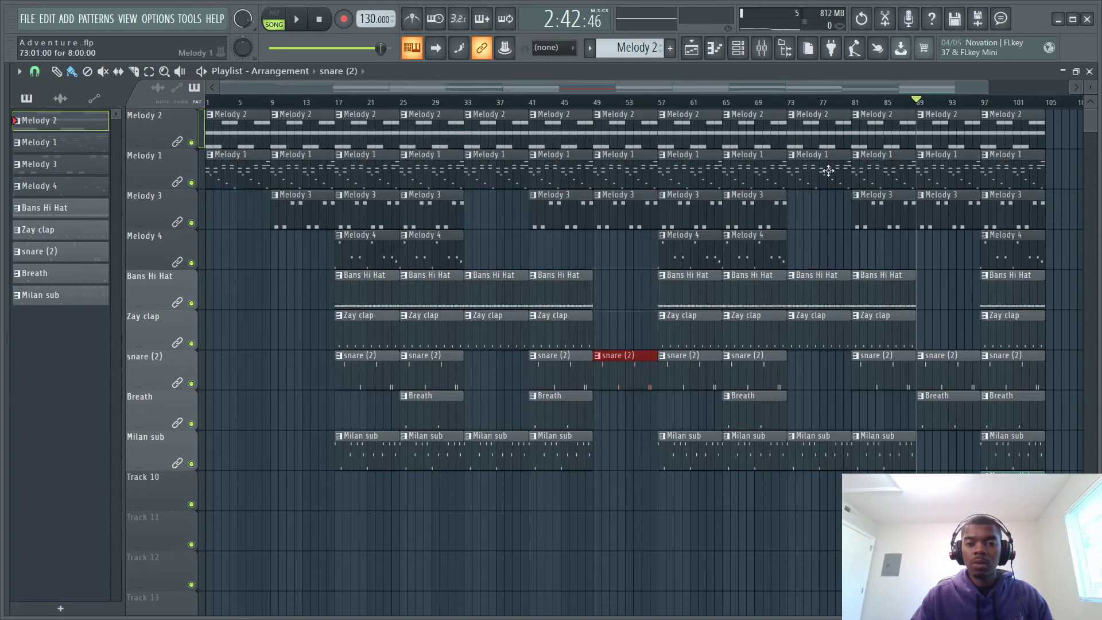
- Review the length and layout of the hooks, the 24-bar verses and the outro by selecting each section's clips
left_click_drag(484, 488, 659, 146)
left_click_drag(680, 488, 767, 138)
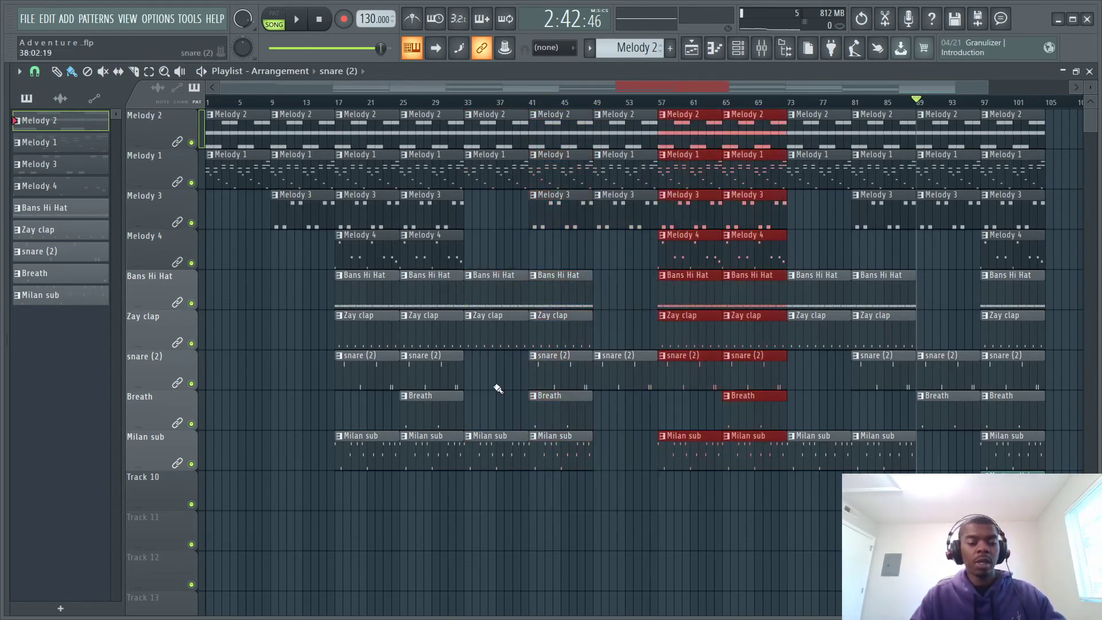
left_click_drag(368, 489, 456, 127)
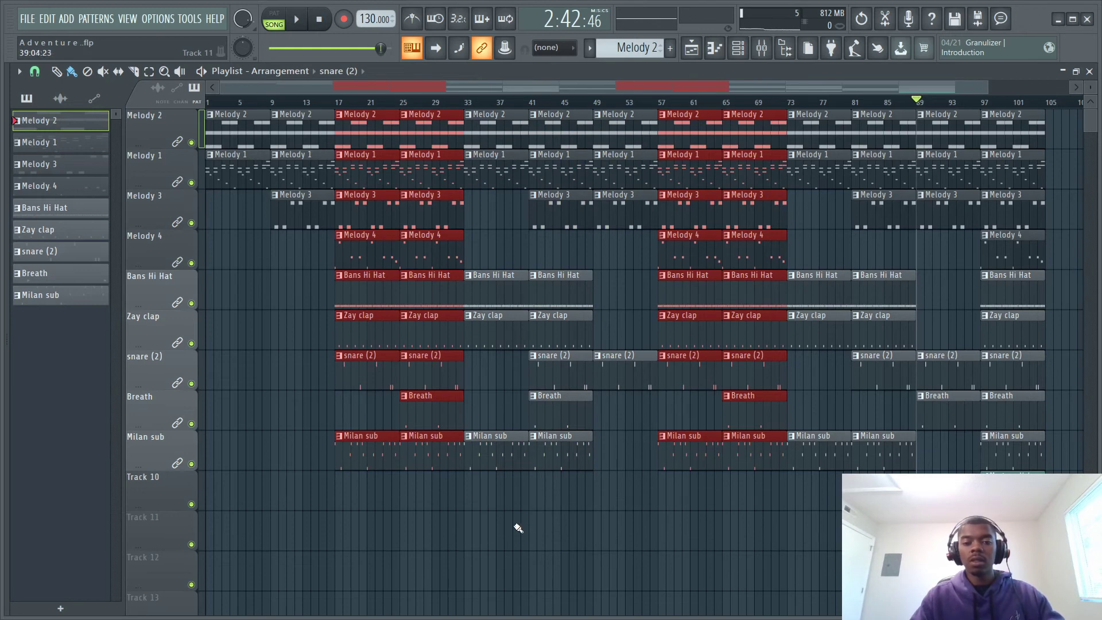
mouse_move(499, 539)
left_mouse_down()
mouse_move(517, 368)
mouse_move(580, 146)
mouse_move(605, 115)
mouse_move(632, 115)
mouse_move(571, 116)
mouse_move(625, 99)
left_mouse_up()
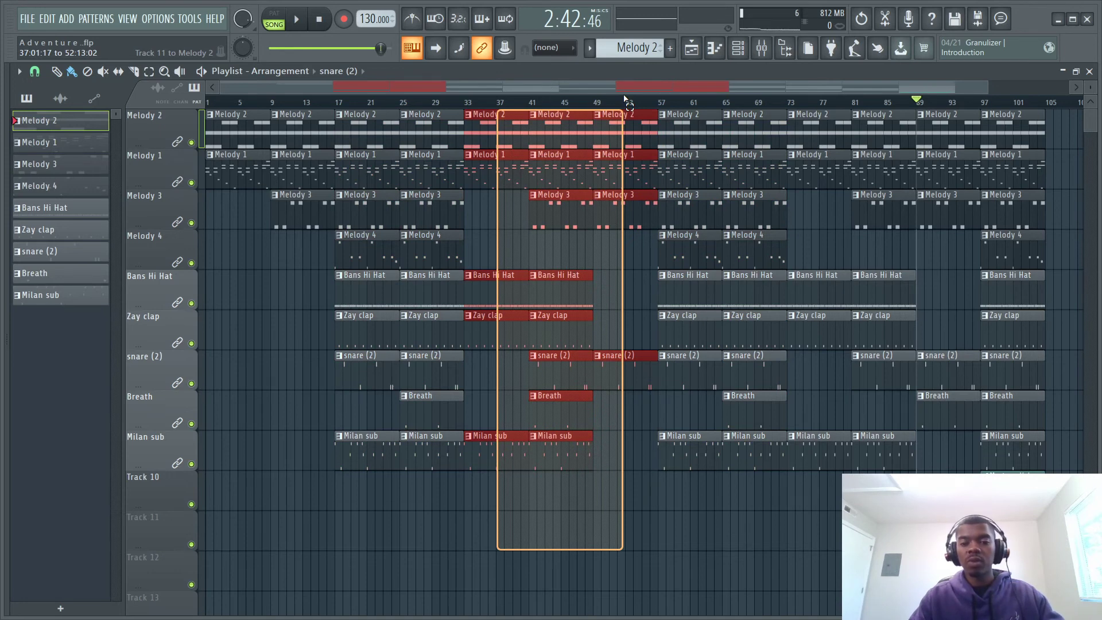
left_click_drag(625, 99, 645, 99)
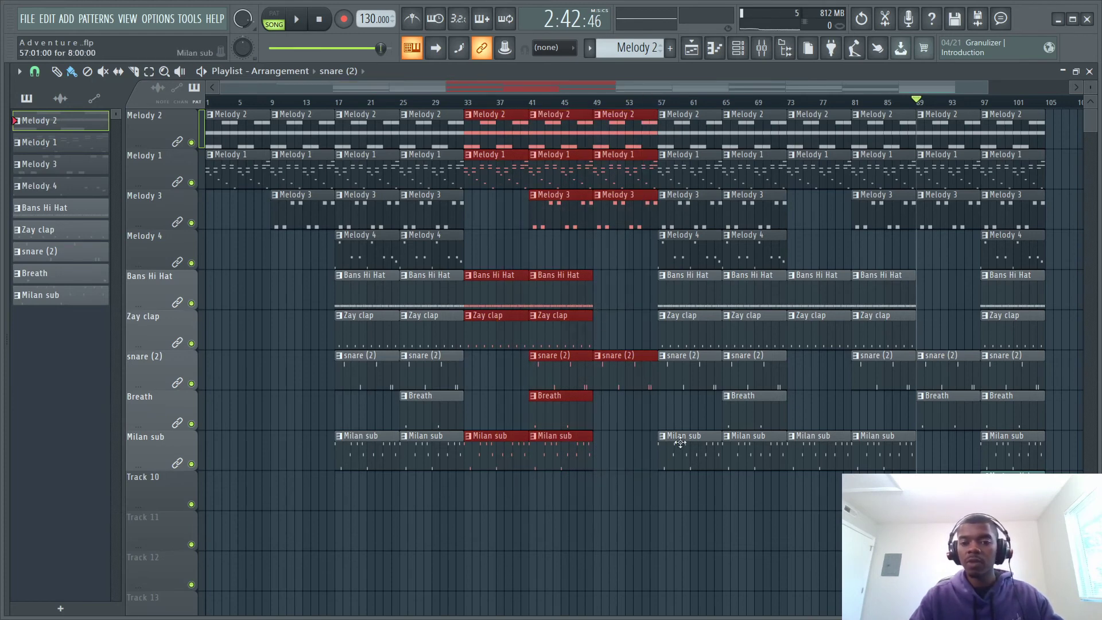
left_click_drag(687, 497, 772, 106)
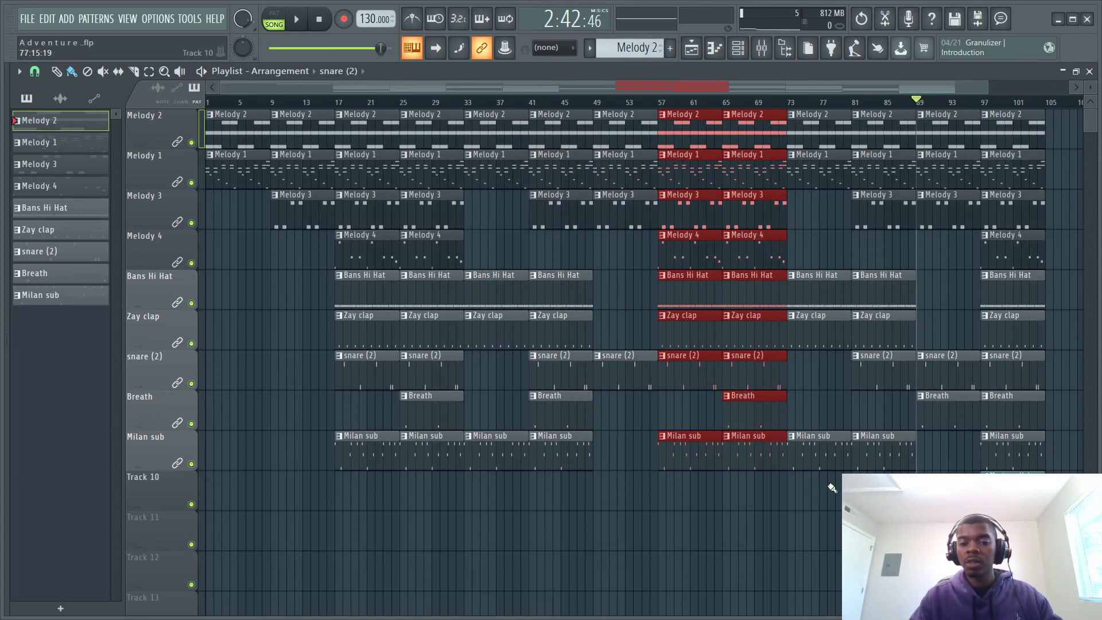
left_click_drag(809, 509, 957, 99)
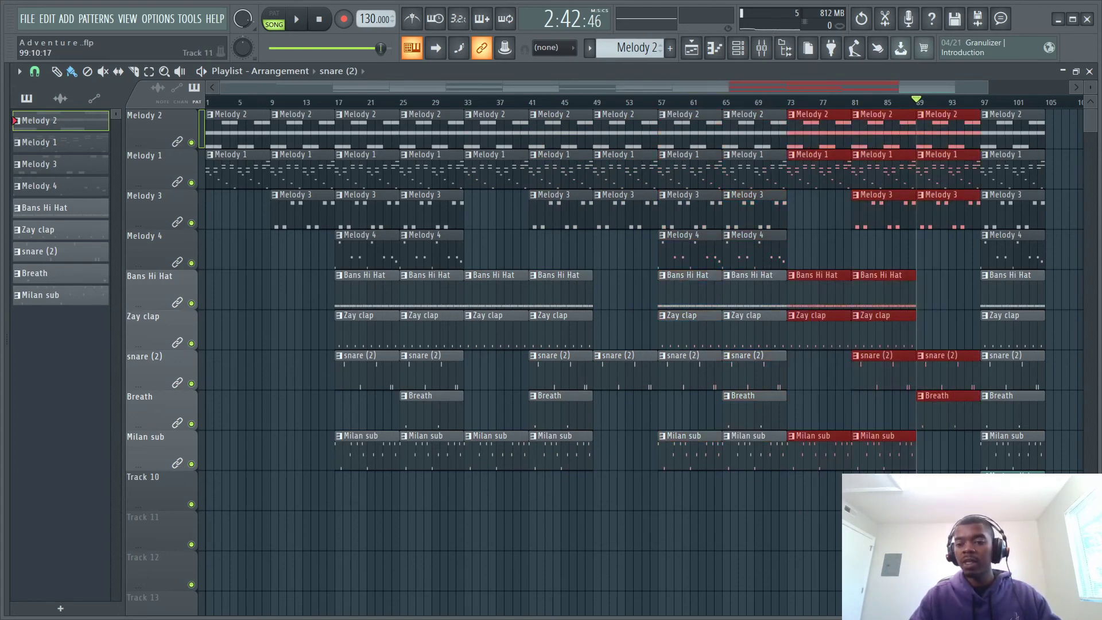
left_click_drag(1004, 514, 1036, 86)
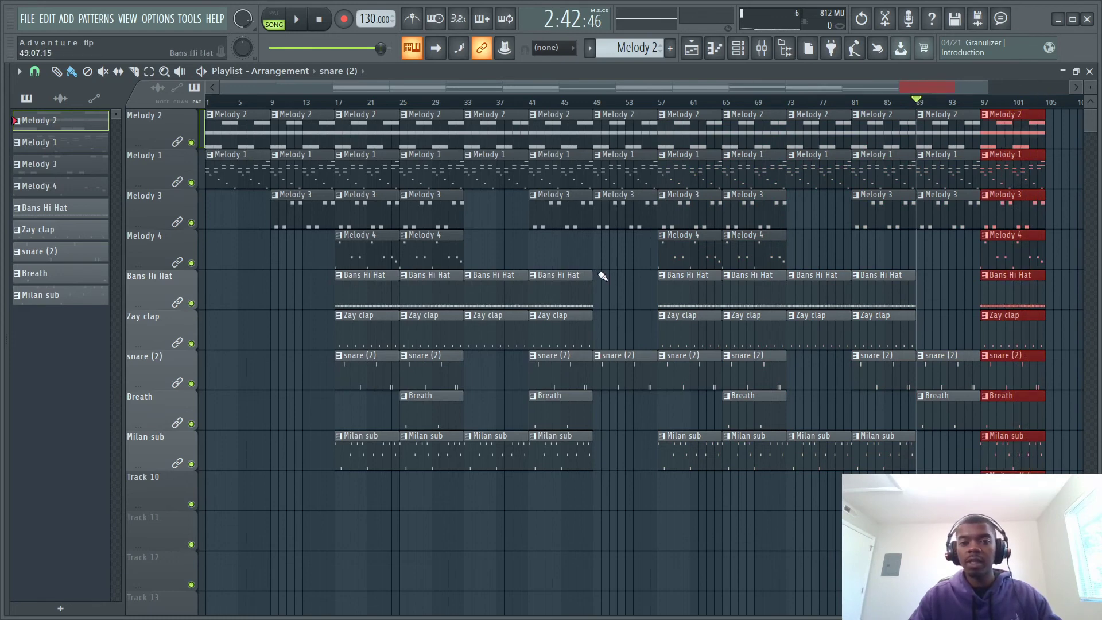
- Return the playhead to the start of the song and clear the time selection
mouse_move(373, 483)
left_mouse_down()
mouse_move(395, 114)
mouse_move(381, 195)
mouse_move(378, 176)
mouse_move(382, 493)
left_mouse_up()
left_click_drag(918, 101, 220, 199)
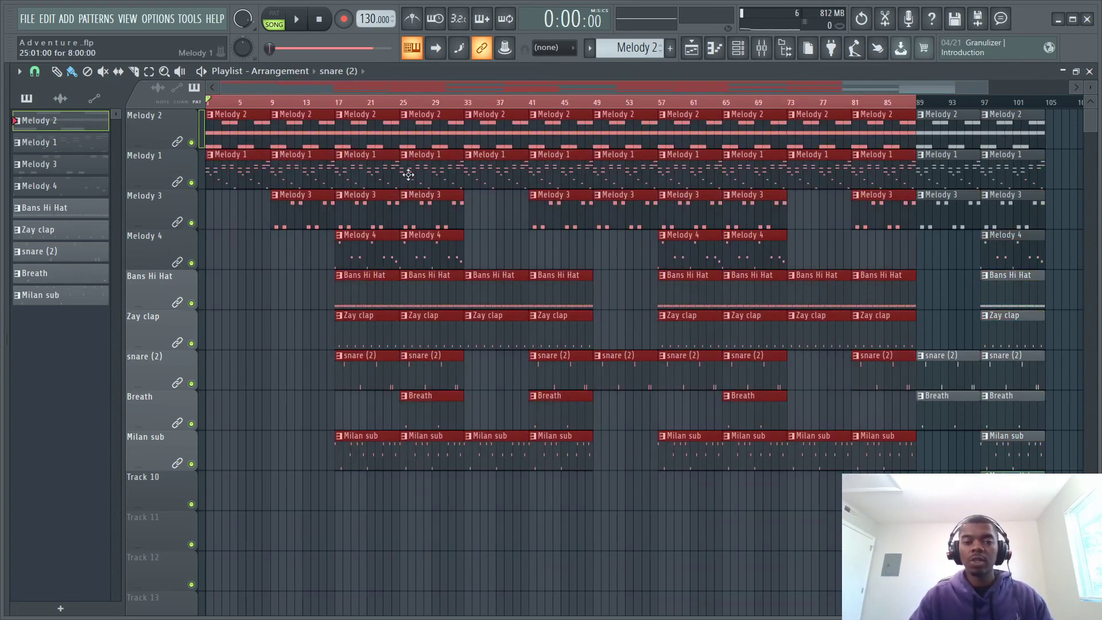
double_click(211, 103)
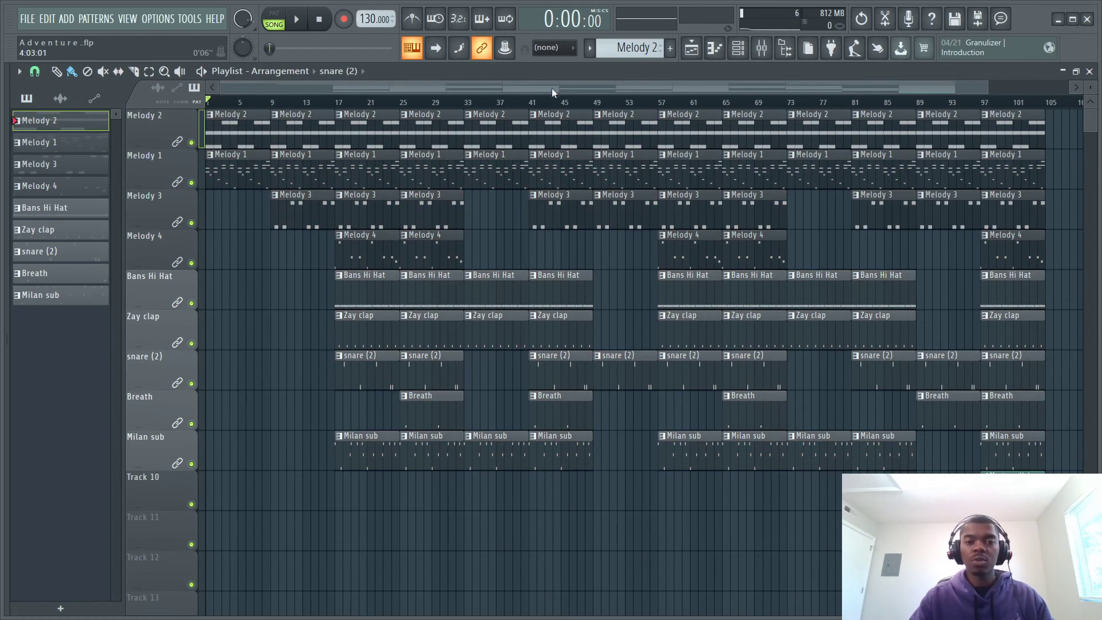
- Examine the full arrangement in order, selecting the intro, first hook, first verse, second hook, second verse and outro clips
left_click_drag(985, 88, 772, 107)
left_click_drag(986, 82, 1082, 87)
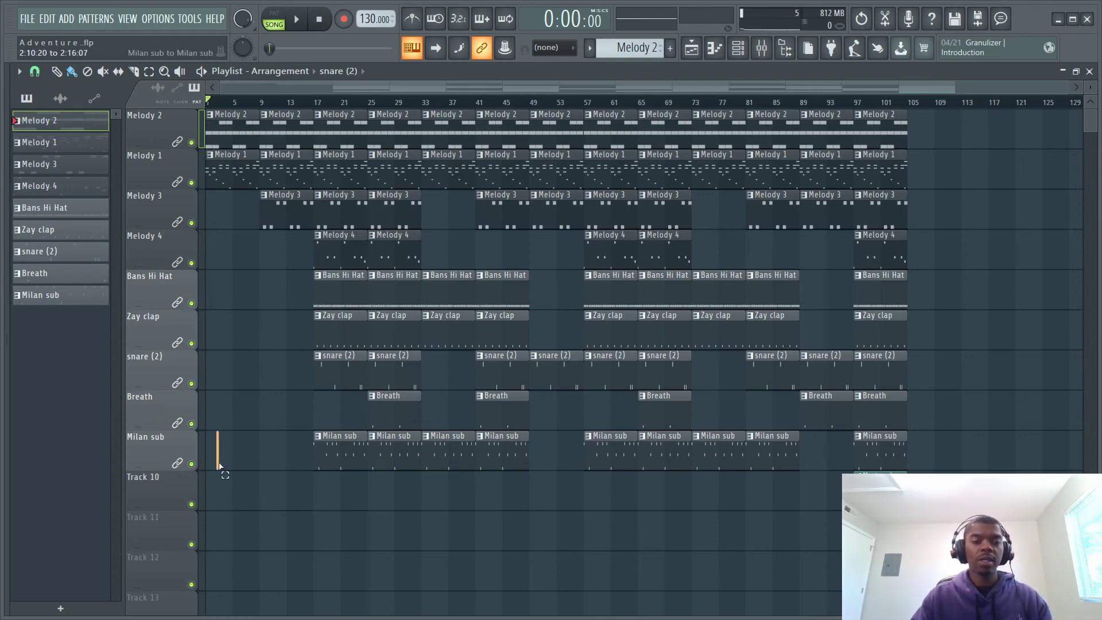
mouse_move(220, 466)
left_mouse_down()
mouse_move(265, 118)
mouse_move(313, 117)
left_mouse_up()
mouse_move(339, 505)
left_mouse_down()
mouse_move(382, 331)
mouse_move(407, 120)
mouse_move(418, 122)
left_mouse_up()
left_click(404, 517, "ctrl")
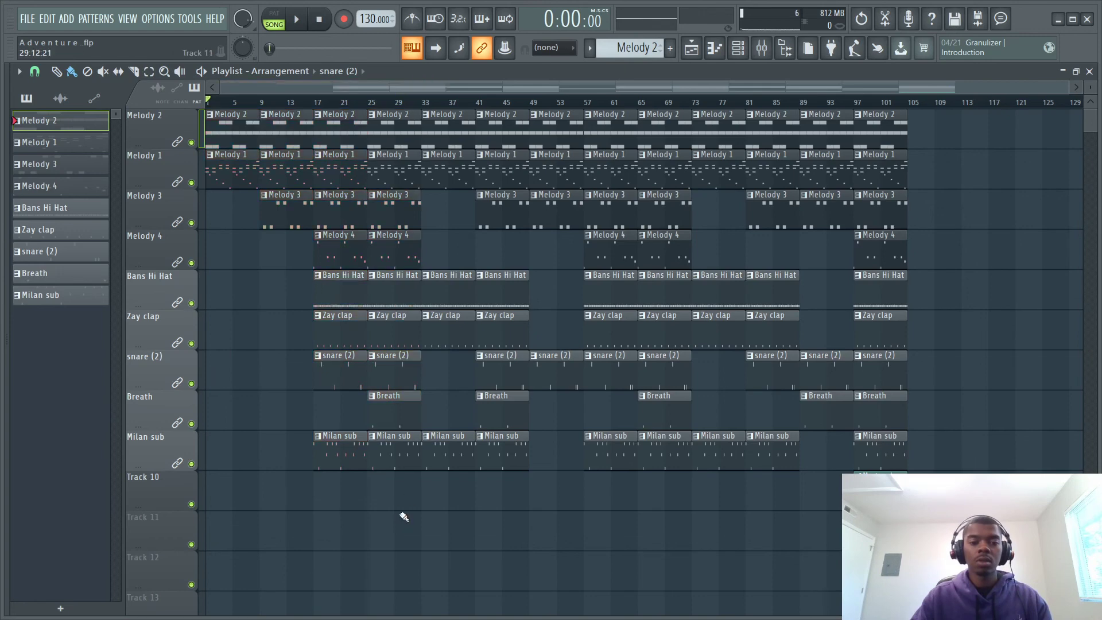
left_click_drag(426, 524, 578, 139)
left_click(603, 546, "ctrl")
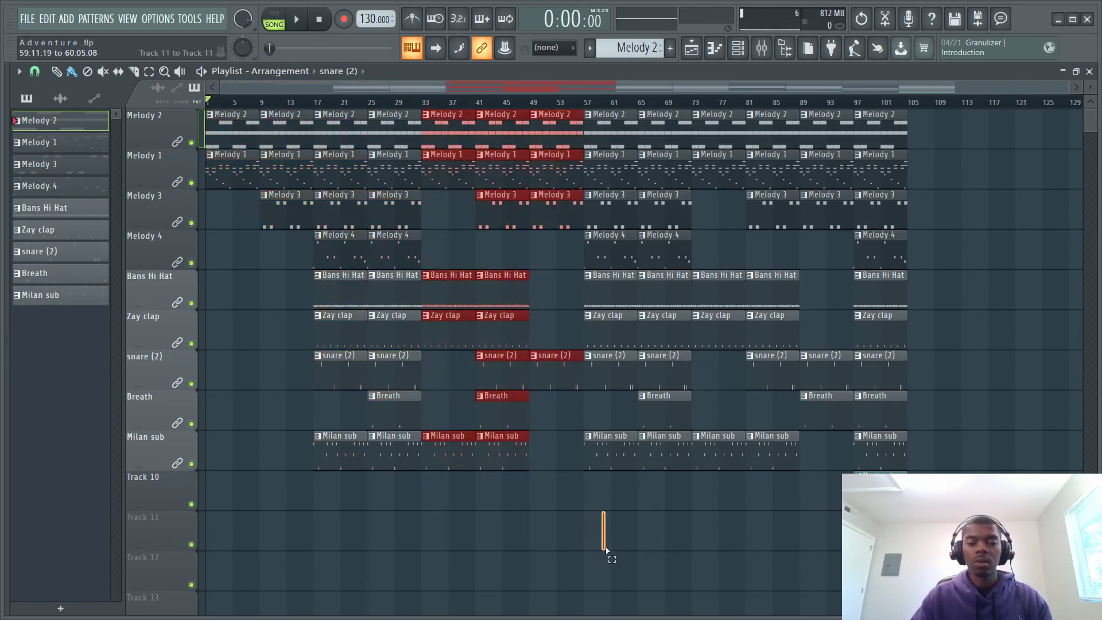
left_click_drag(608, 538, 676, 133)
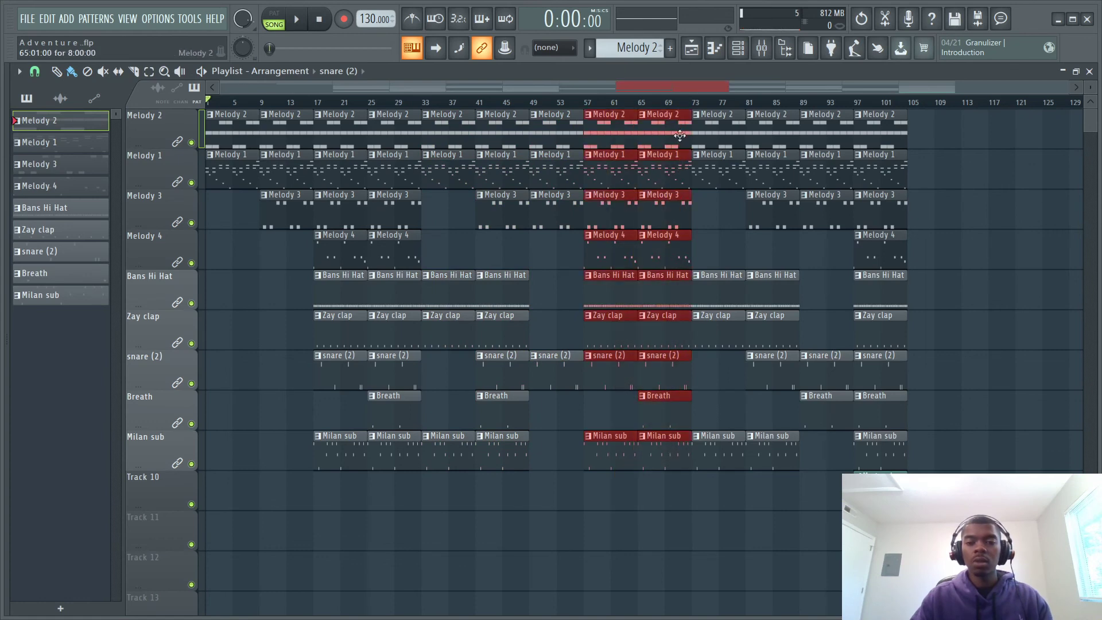
left_click(703, 487, "ctrl")
left_click_drag(712, 539, 935, 95)
left_click(841, 562, "ctrl")
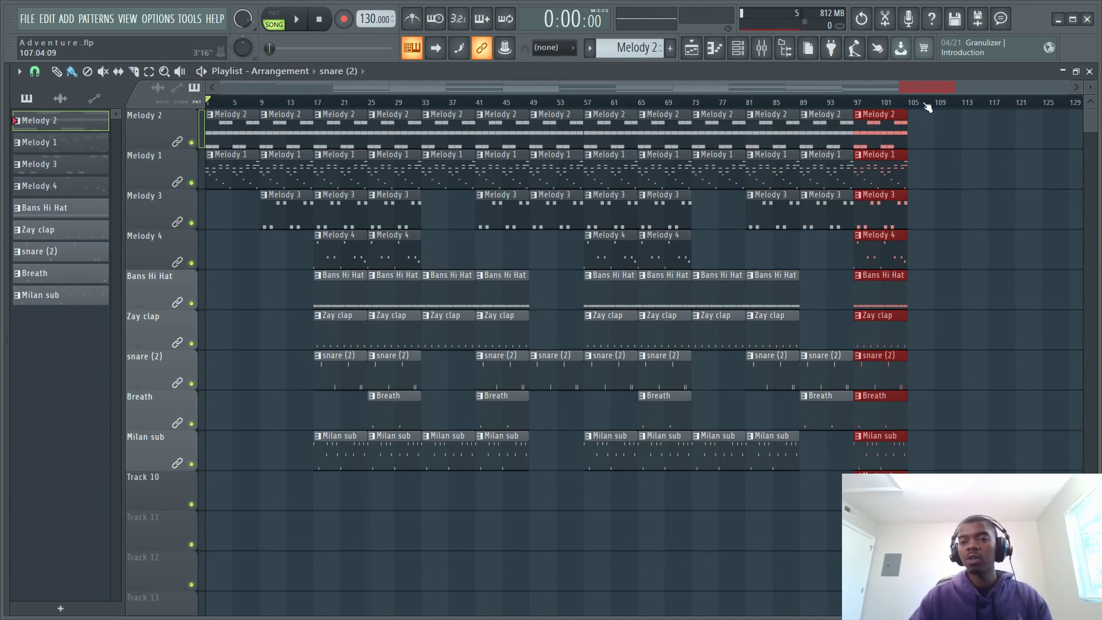
right_click(965, 249, "ctrl")
right_click(797, 537, "ctrl")
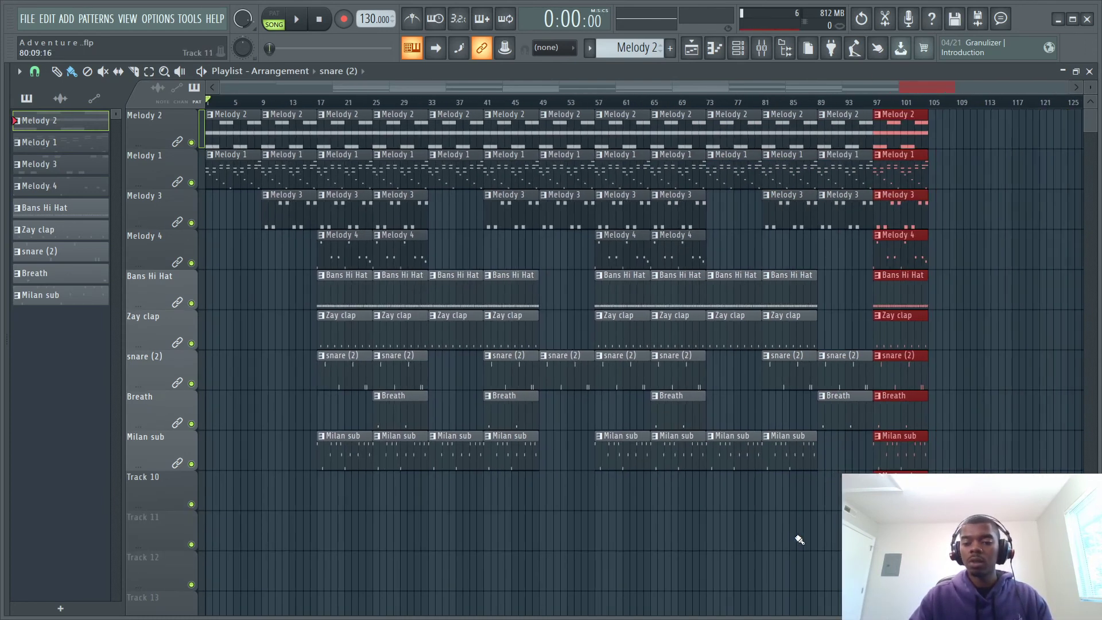
right_click(837, 471, "ctrl")
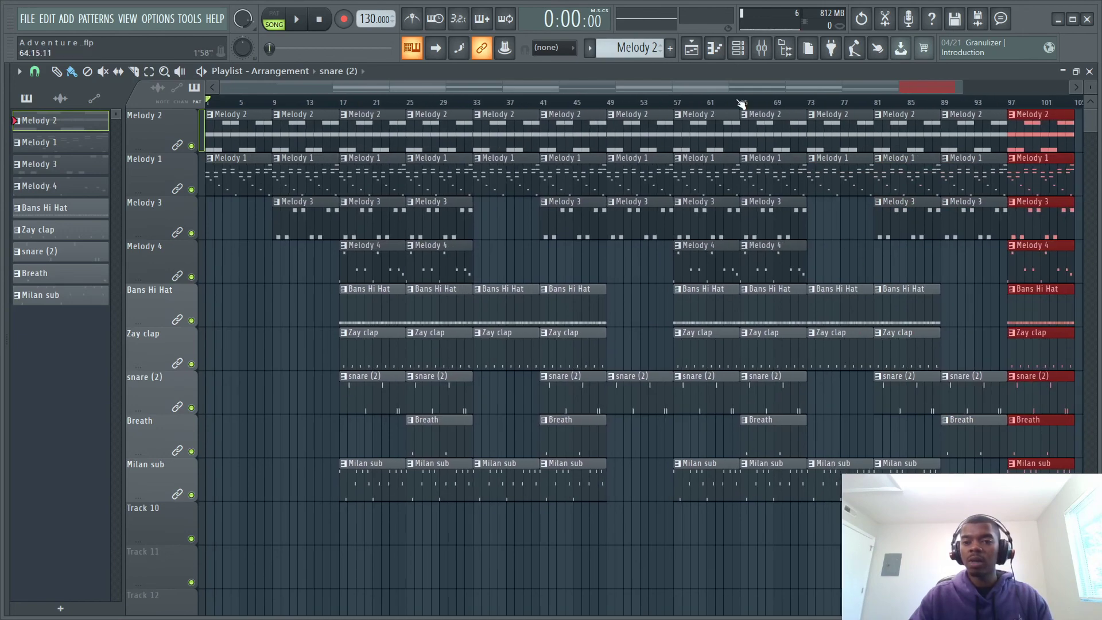
scroll(714, 89, "up", 5)
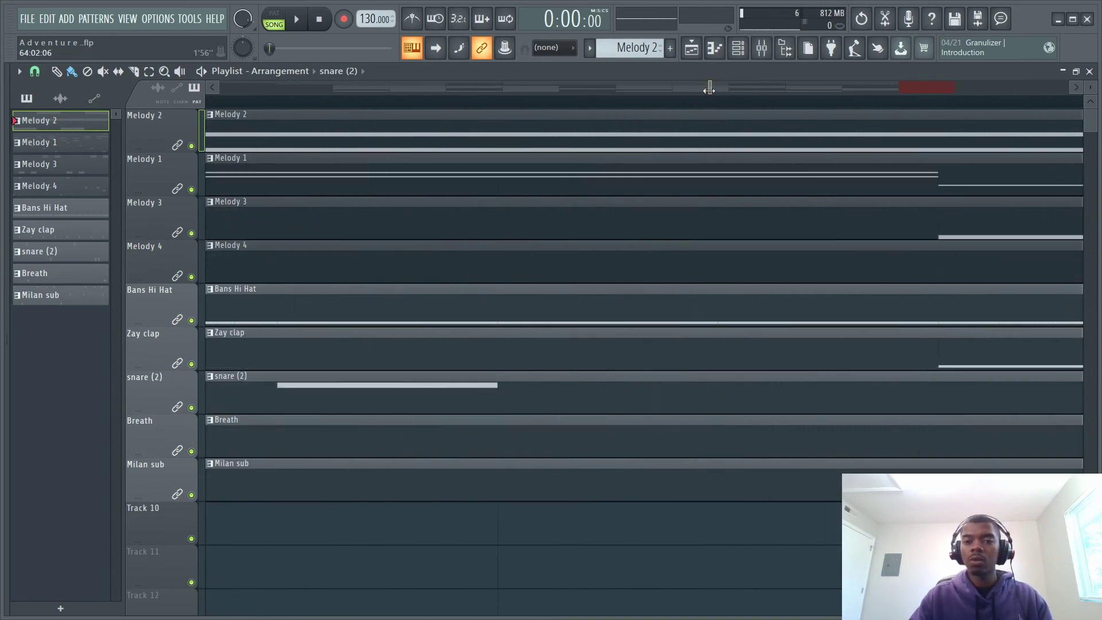
left_click_drag(607, 96, 220, 92)
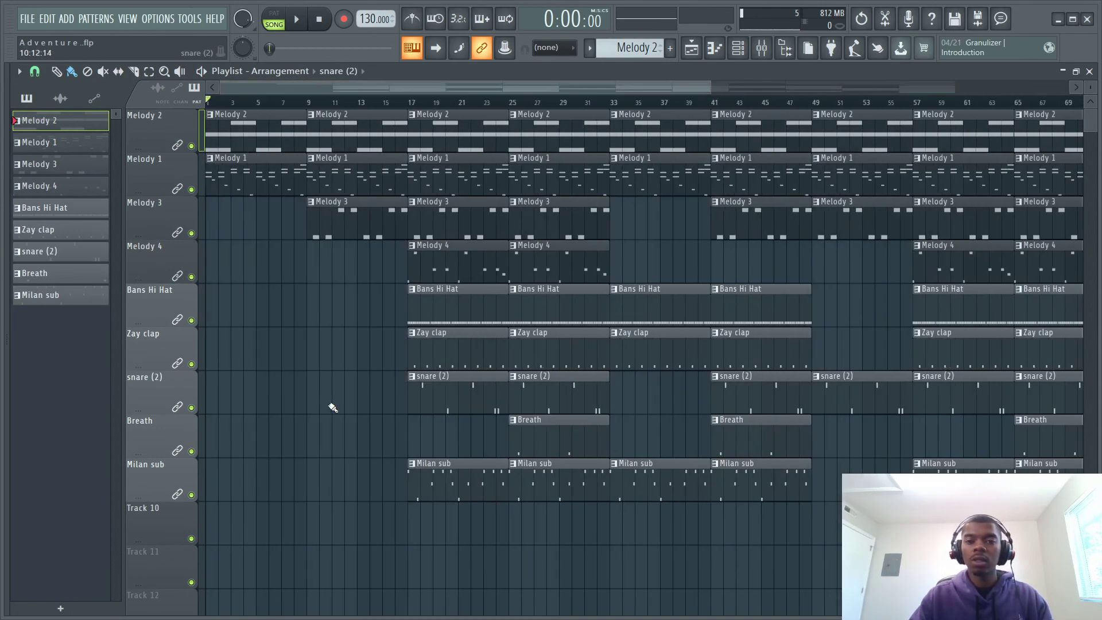
left_click_drag(712, 87, 968, 109)
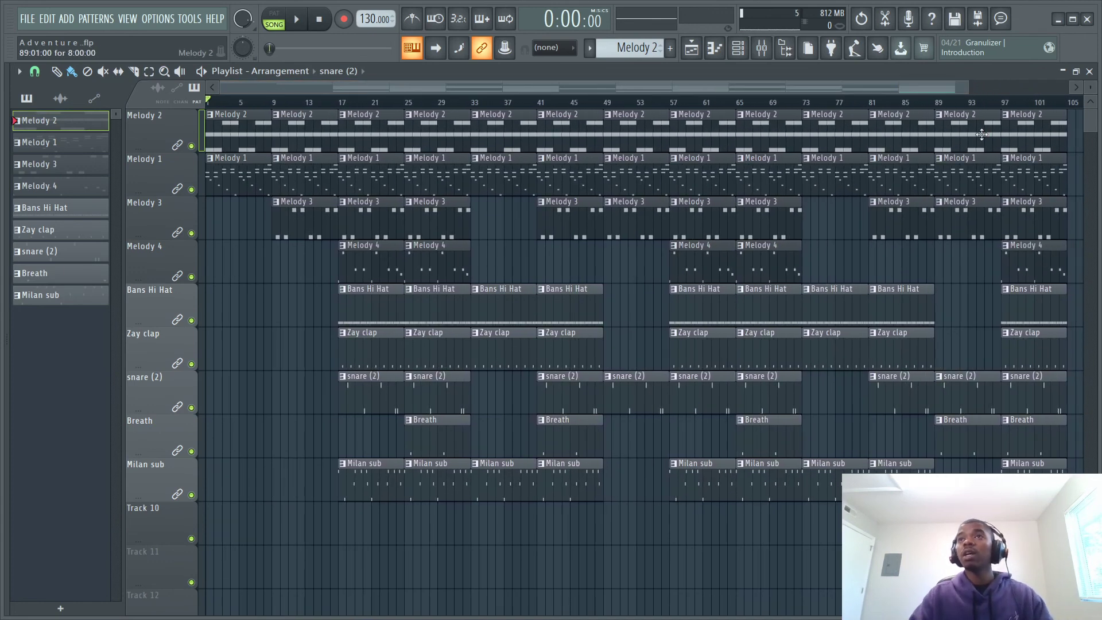